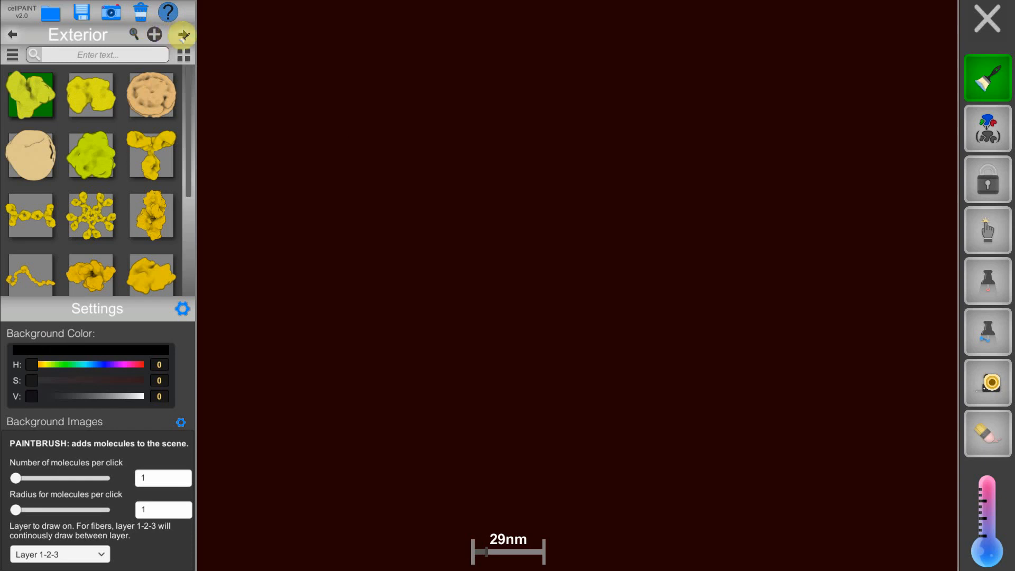
# - Paint a closed, roughly circular viral membrane in the middle of the canvas using the CoronavirusSept membrane
pyautogui.click(177, 37)
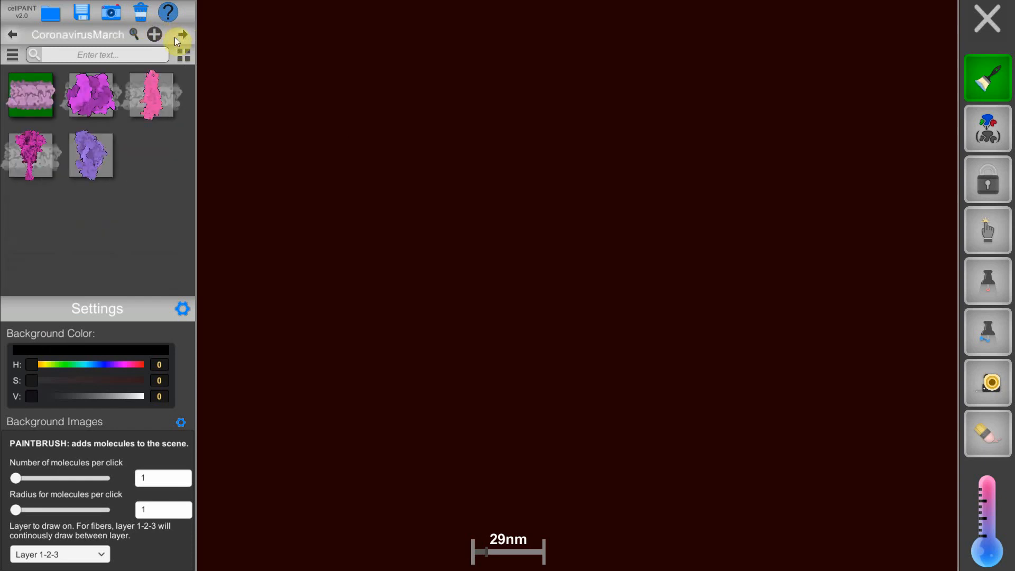
pyautogui.click(179, 37)
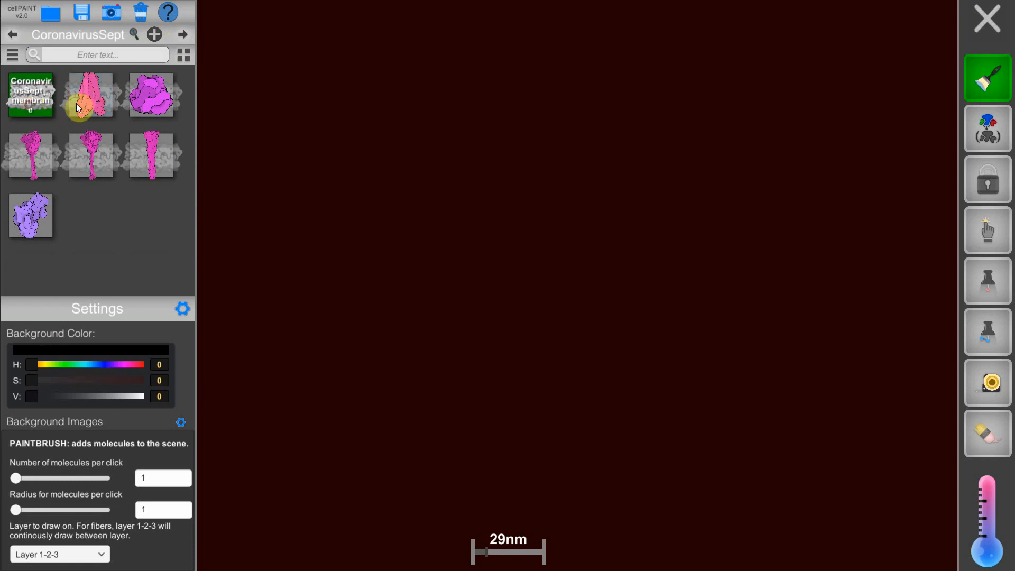
pyautogui.moveTo(521, 102)
pyautogui.mouseDown()
pyautogui.moveTo(595, 96)
pyautogui.moveTo(681, 110)
pyautogui.moveTo(723, 131)
pyautogui.moveTo(751, 175)
pyautogui.moveTo(757, 214)
pyautogui.moveTo(753, 284)
pyautogui.moveTo(721, 348)
pyautogui.moveTo(605, 406)
pyautogui.moveTo(493, 398)
pyautogui.moveTo(467, 360)
pyautogui.moveTo(435, 254)
pyautogui.moveTo(471, 143)
pyautogui.moveTo(512, 101)
pyautogui.mouseUp()
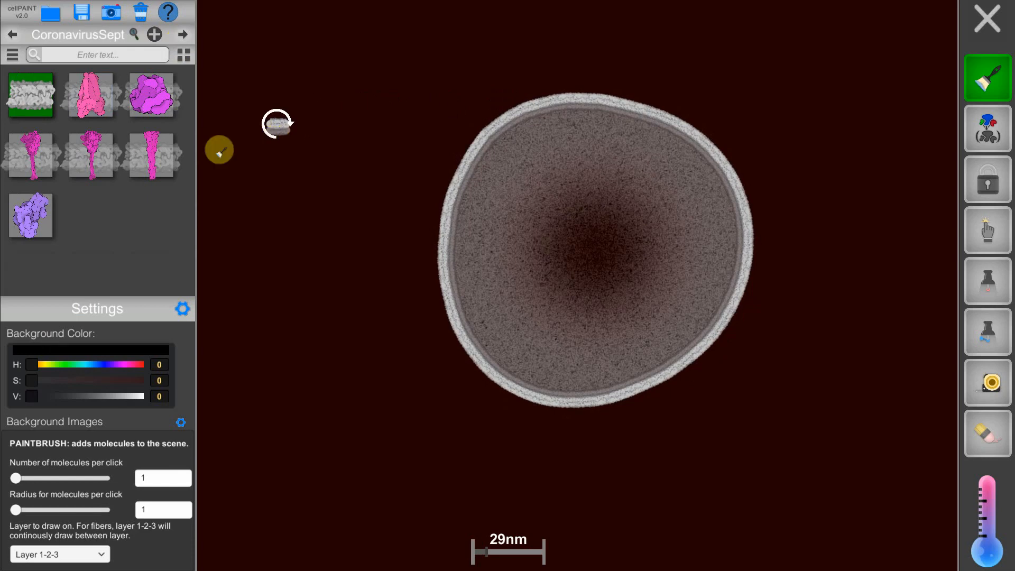
# - Place eight Spike_closed proteins evenly spaced around the viral membrane
pyautogui.click(74, 159)
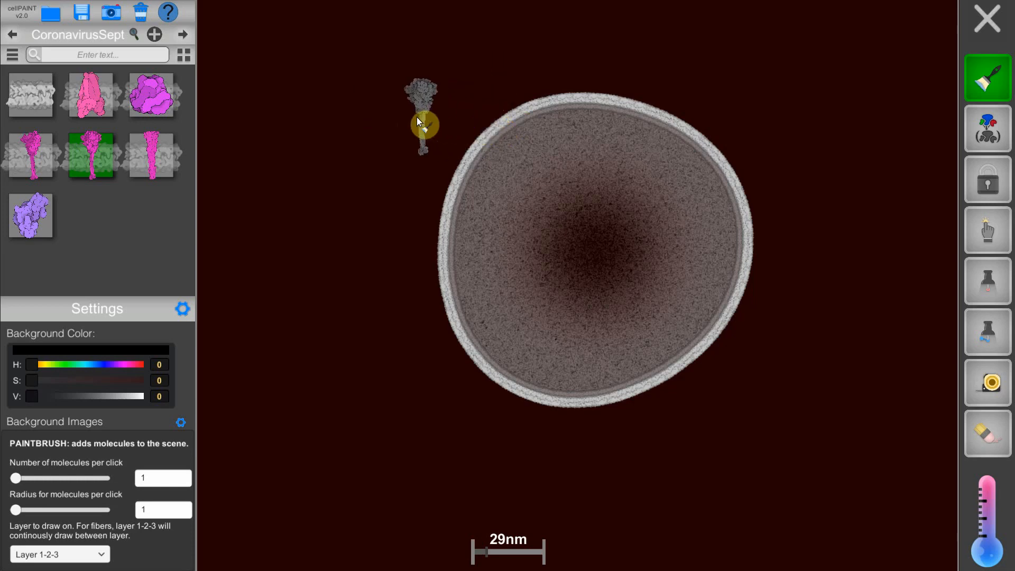
pyautogui.click(373, 115)
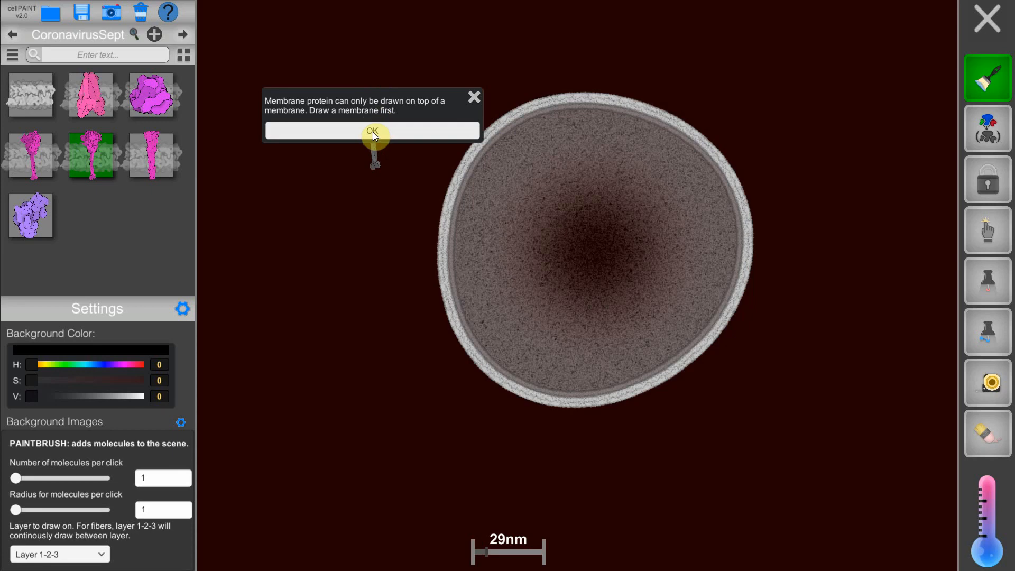
pyautogui.click(373, 132)
pyautogui.click(489, 135)
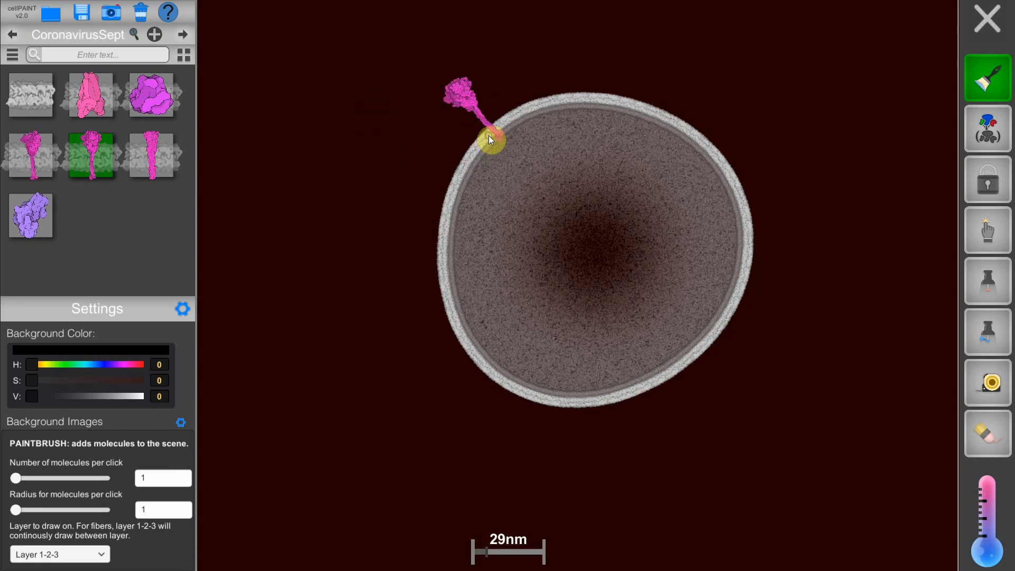
pyautogui.click(611, 99)
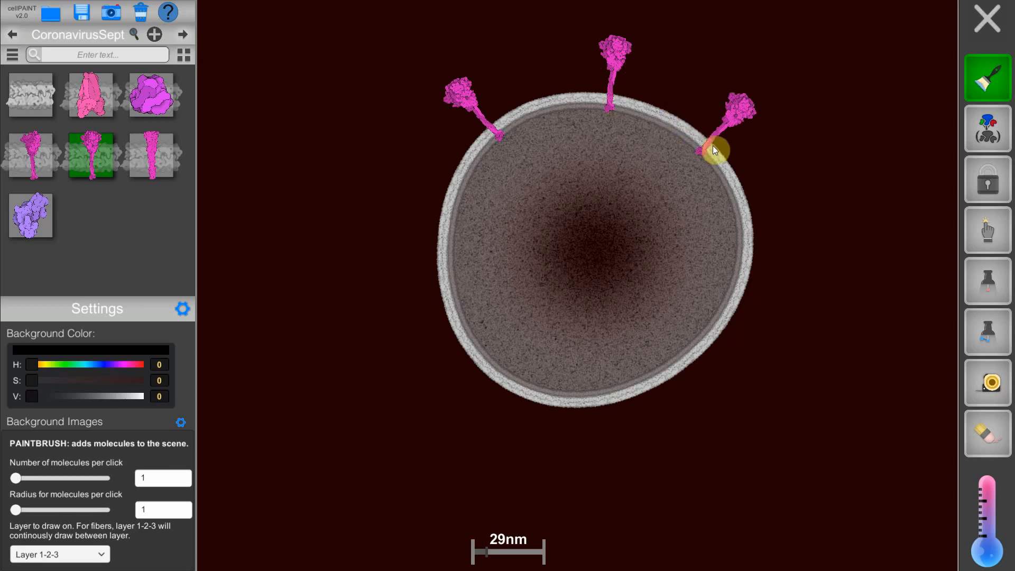
pyautogui.click(709, 150)
pyautogui.click(745, 239)
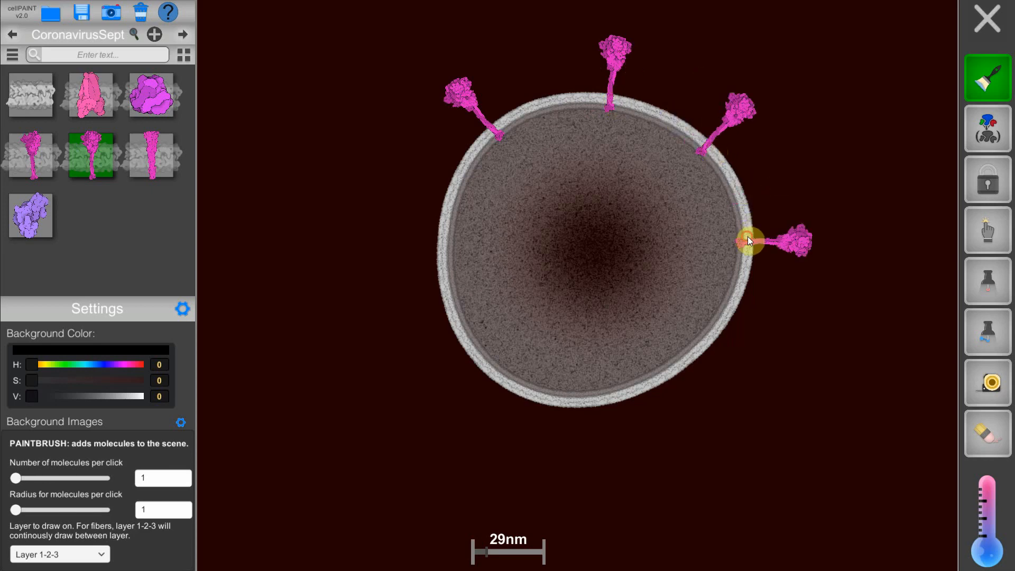
pyautogui.click(722, 329)
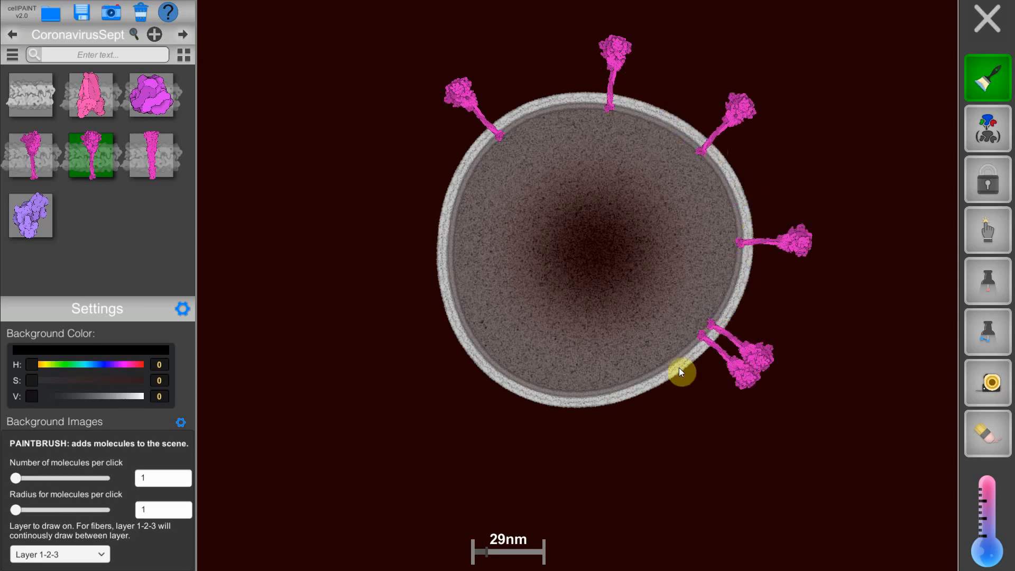
pyautogui.click(626, 398)
pyautogui.click(485, 372)
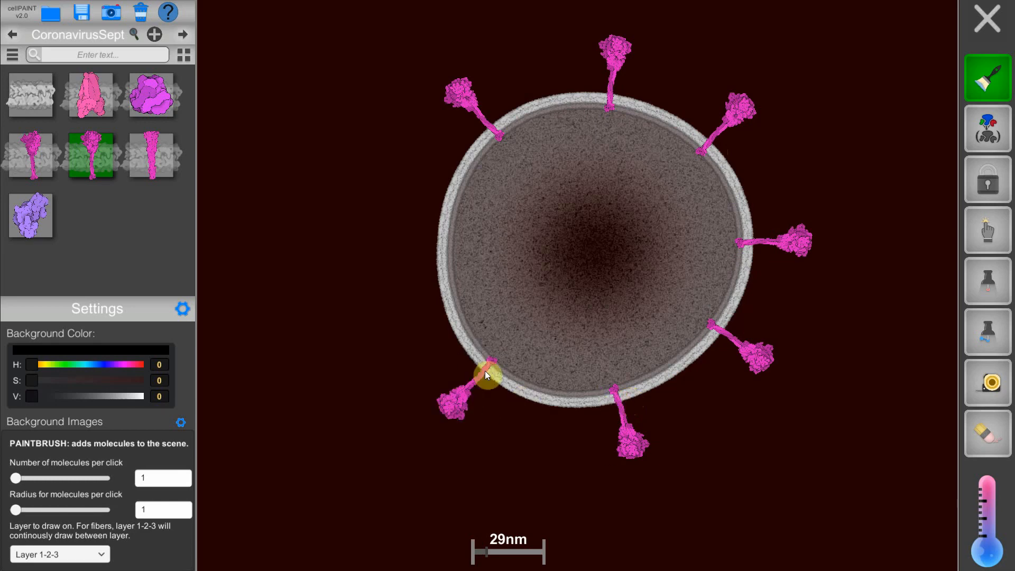
pyautogui.click(439, 253)
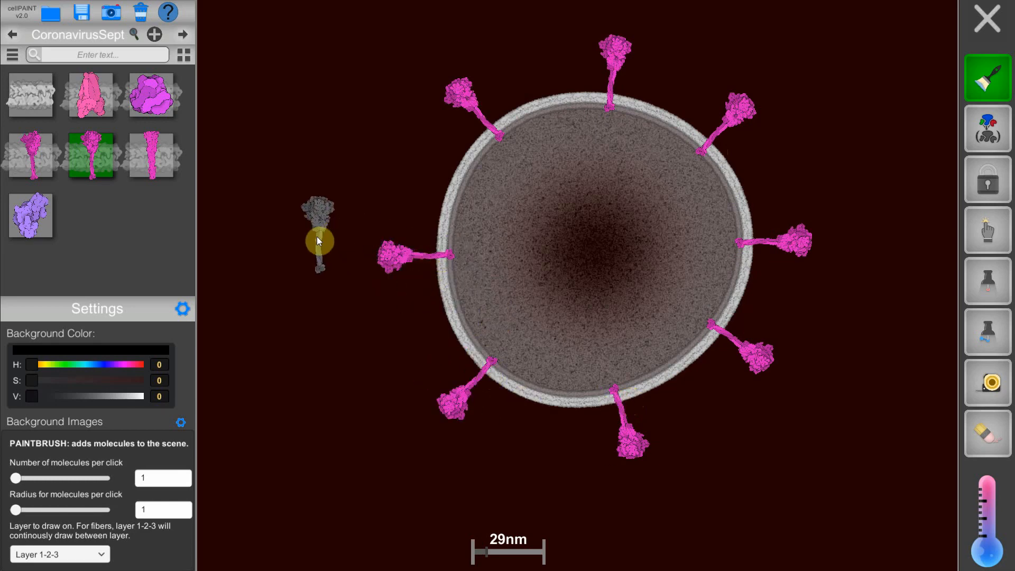
# - Add four E proteins to the membrane, spread out in gaps between the spikes
pyautogui.click(158, 101)
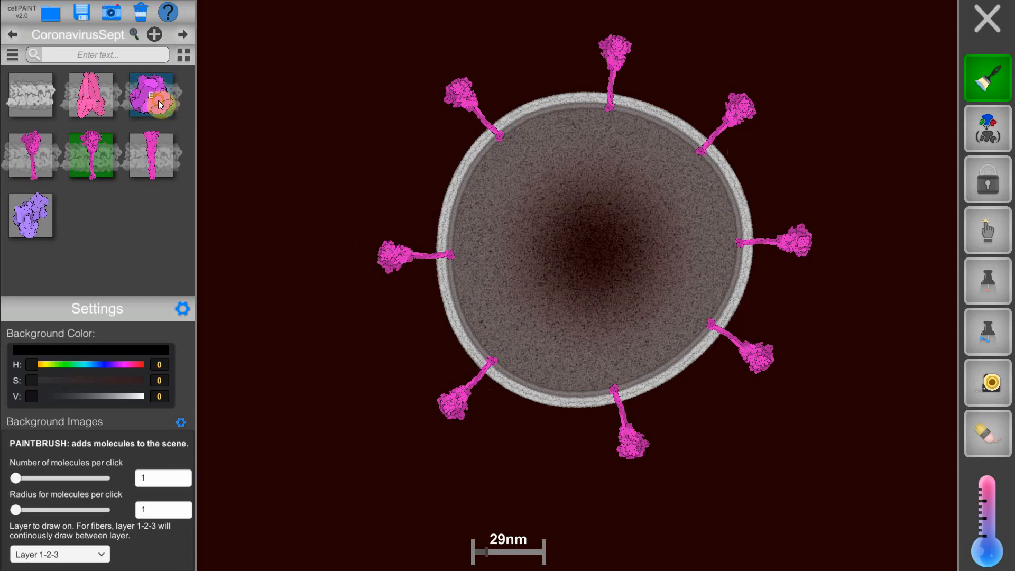
pyautogui.click(450, 199)
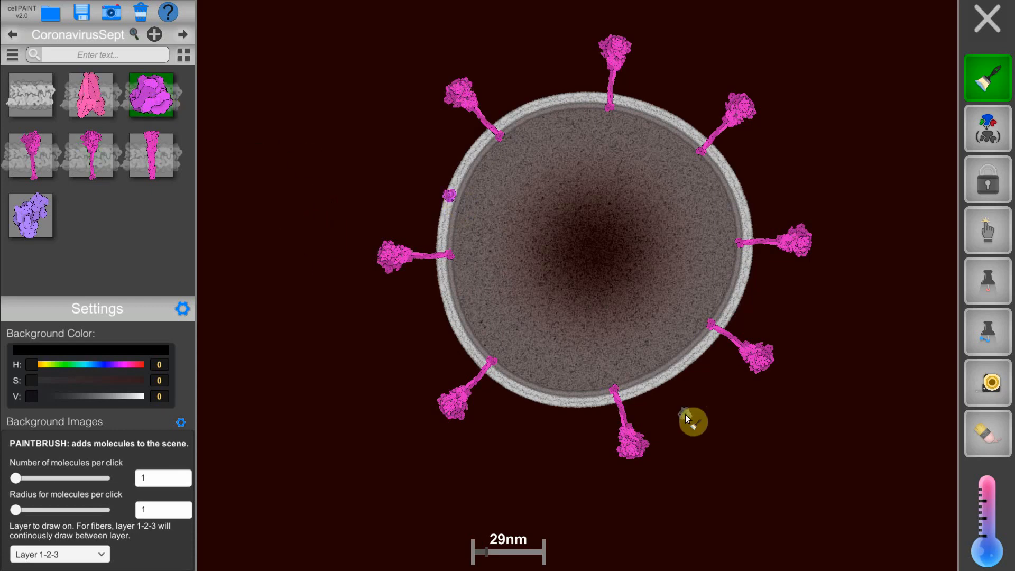
pyautogui.click(675, 370)
pyautogui.click(667, 115)
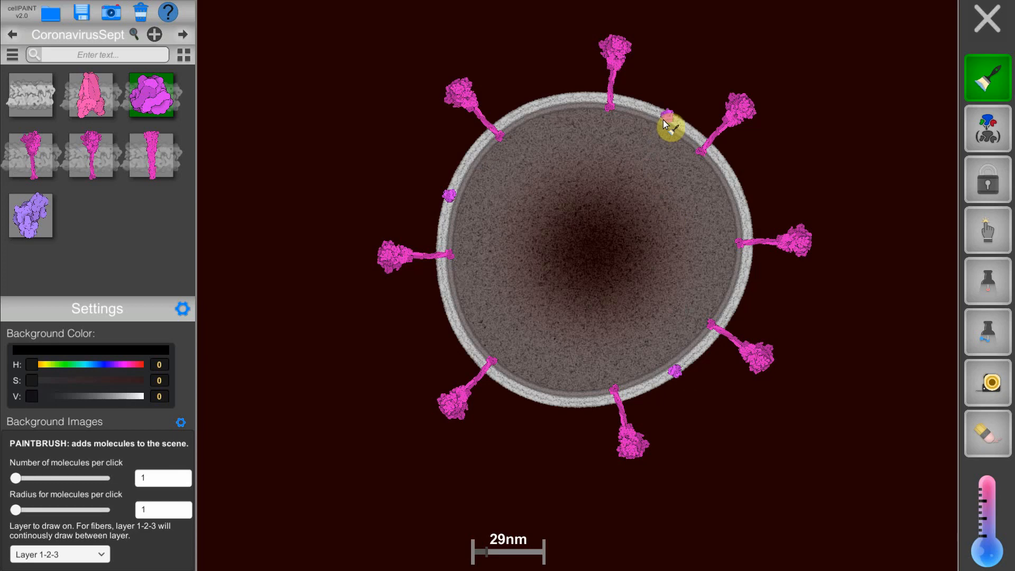
pyautogui.click(500, 378)
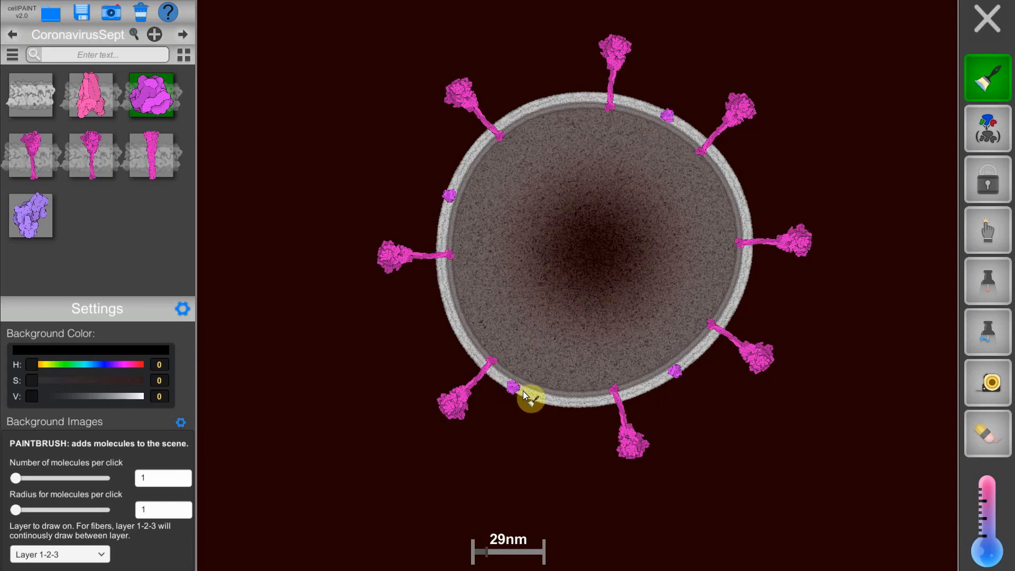
# - Add sixteen small pink CoronavirusSept membrane proteins all around the viral membrane between the spikes and E proteins
pyautogui.click(90, 100)
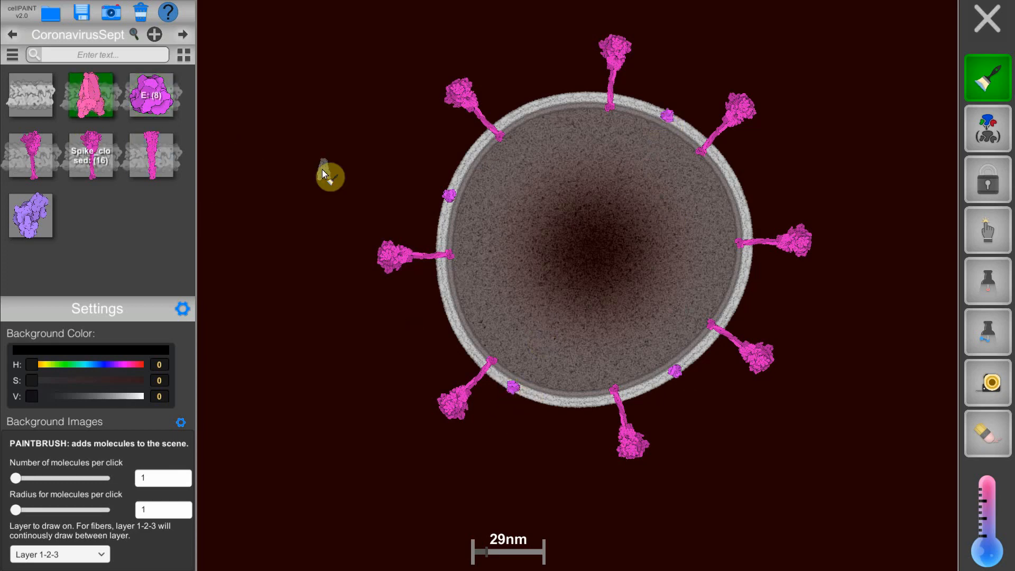
pyautogui.click(471, 159)
pyautogui.click(442, 240)
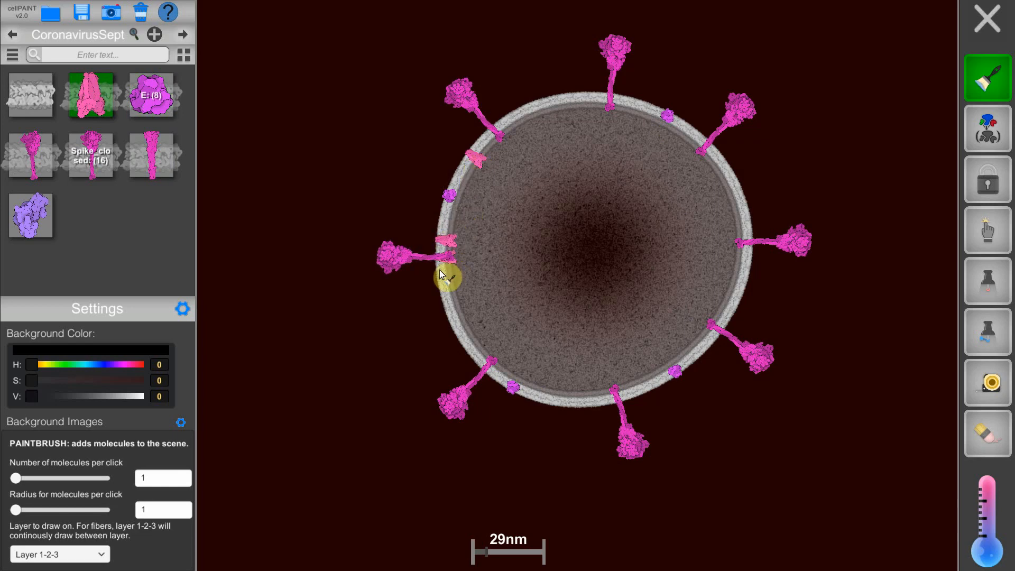
pyautogui.click(443, 283)
pyautogui.click(468, 340)
pyautogui.click(500, 366)
pyautogui.click(597, 402)
pyautogui.click(638, 388)
pyautogui.click(706, 344)
pyautogui.click(731, 313)
pyautogui.click(747, 258)
pyautogui.click(744, 215)
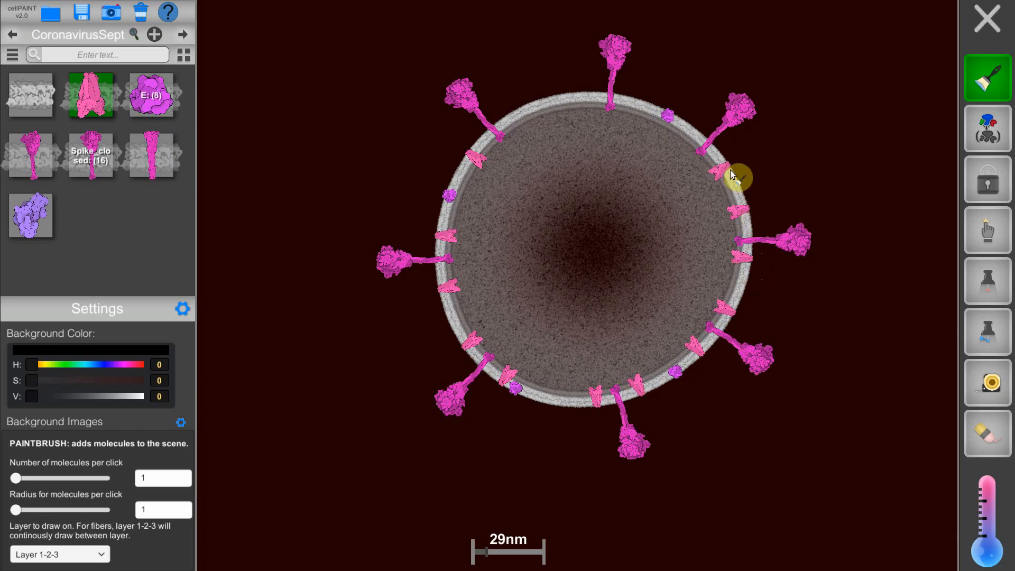
pyautogui.click(730, 180)
pyautogui.click(725, 177)
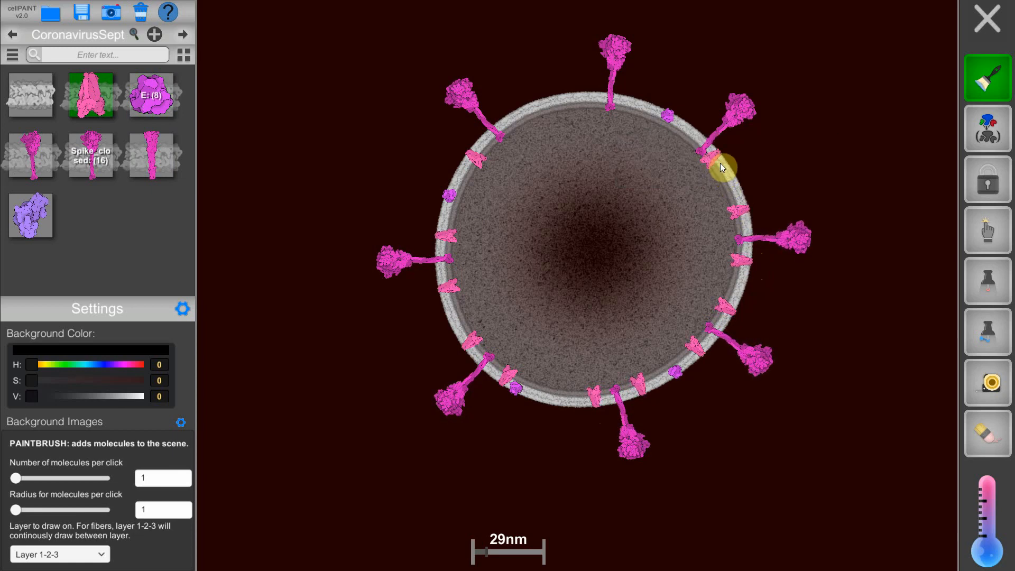
pyautogui.click(641, 105)
pyautogui.click(586, 98)
pyautogui.click(516, 115)
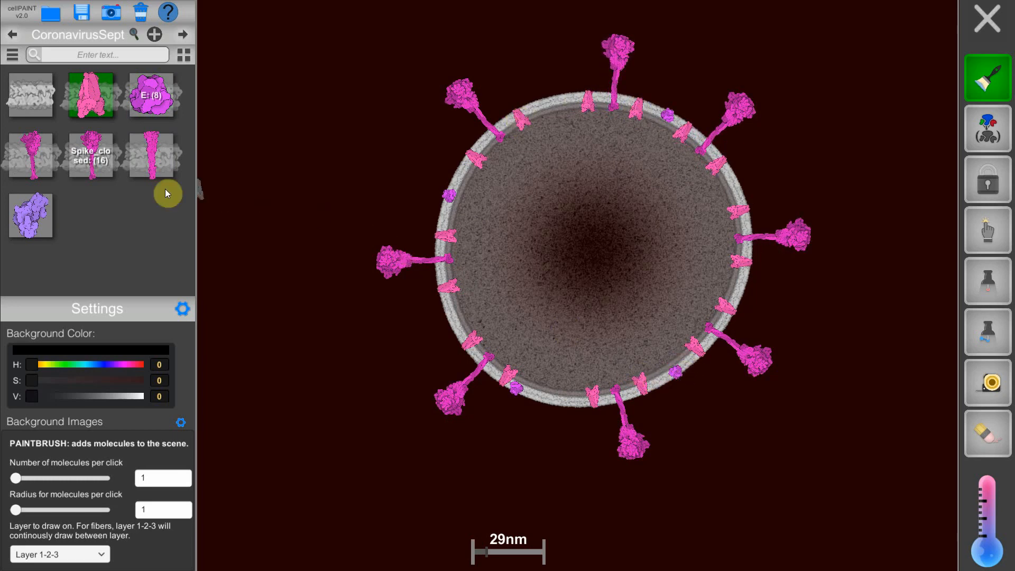
# - Fill the virus interior with long, winding strands of the purple CoronavirusSept fiber, drawn across Layer 1-2-3
pyautogui.click(42, 221)
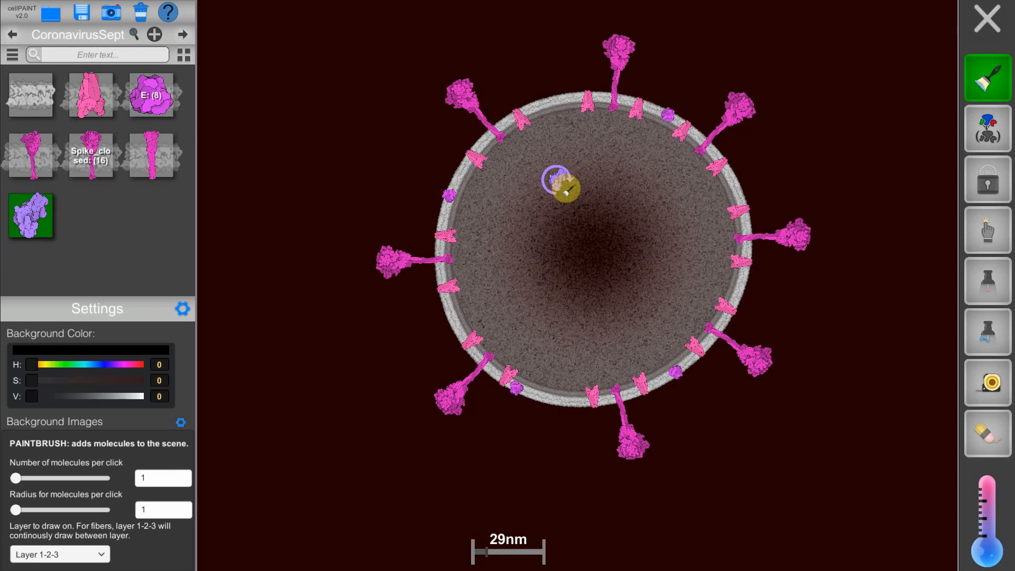
pyautogui.moveTo(514, 166)
pyautogui.mouseDown()
pyautogui.moveTo(554, 149)
pyautogui.moveTo(580, 151)
pyautogui.moveTo(577, 184)
pyautogui.moveTo(592, 190)
pyautogui.moveTo(607, 158)
pyautogui.moveTo(635, 154)
pyautogui.moveTo(649, 169)
pyautogui.moveTo(636, 190)
pyautogui.moveTo(654, 207)
pyautogui.moveTo(692, 186)
pyautogui.moveTo(701, 218)
pyautogui.moveTo(674, 230)
pyautogui.moveTo(596, 219)
pyautogui.moveTo(565, 227)
pyautogui.moveTo(549, 250)
pyautogui.moveTo(501, 253)
pyautogui.moveTo(510, 230)
pyautogui.moveTo(542, 217)
pyautogui.moveTo(542, 204)
pyautogui.moveTo(516, 203)
pyautogui.moveTo(489, 248)
pyautogui.moveTo(498, 279)
pyautogui.moveTo(542, 321)
pyautogui.moveTo(521, 342)
pyautogui.moveTo(565, 351)
pyautogui.moveTo(584, 283)
pyautogui.moveTo(610, 280)
pyautogui.moveTo(601, 332)
pyautogui.moveTo(633, 350)
pyautogui.moveTo(648, 294)
pyautogui.moveTo(636, 272)
pyautogui.moveTo(703, 287)
pyautogui.moveTo(695, 310)
pyautogui.moveTo(706, 321)
pyautogui.moveTo(718, 295)
pyautogui.moveTo(708, 251)
pyautogui.moveTo(631, 168)
pyautogui.moveTo(604, 205)
pyautogui.moveTo(634, 236)
pyautogui.moveTo(616, 271)
pyautogui.moveTo(573, 240)
pyautogui.moveTo(555, 147)
pyautogui.mouseUp()
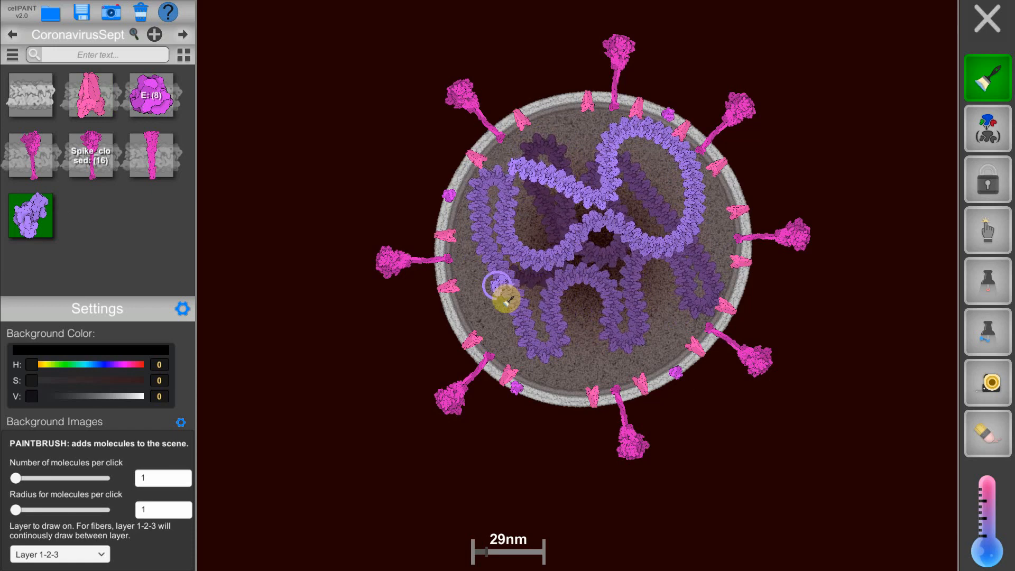
pyautogui.moveTo(574, 353)
pyautogui.mouseDown()
pyautogui.moveTo(638, 346)
pyautogui.moveTo(628, 366)
pyautogui.moveTo(587, 377)
pyautogui.moveTo(574, 354)
pyautogui.mouseUp()
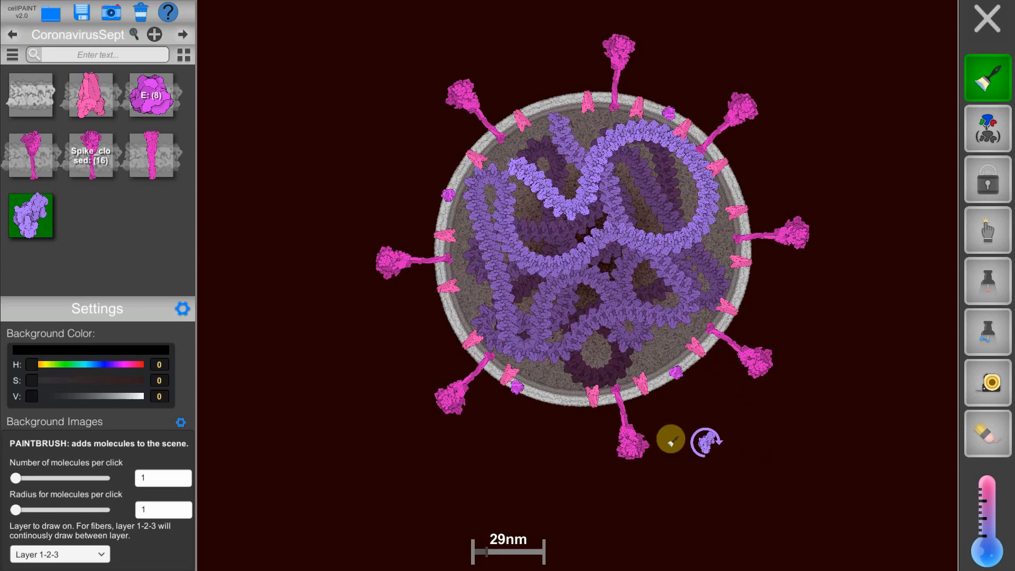
# - Scatter single IgG antibodies from the Exterior palette throughout the space surrounding the virus
pyautogui.click(185, 40)
pyautogui.click(185, 39)
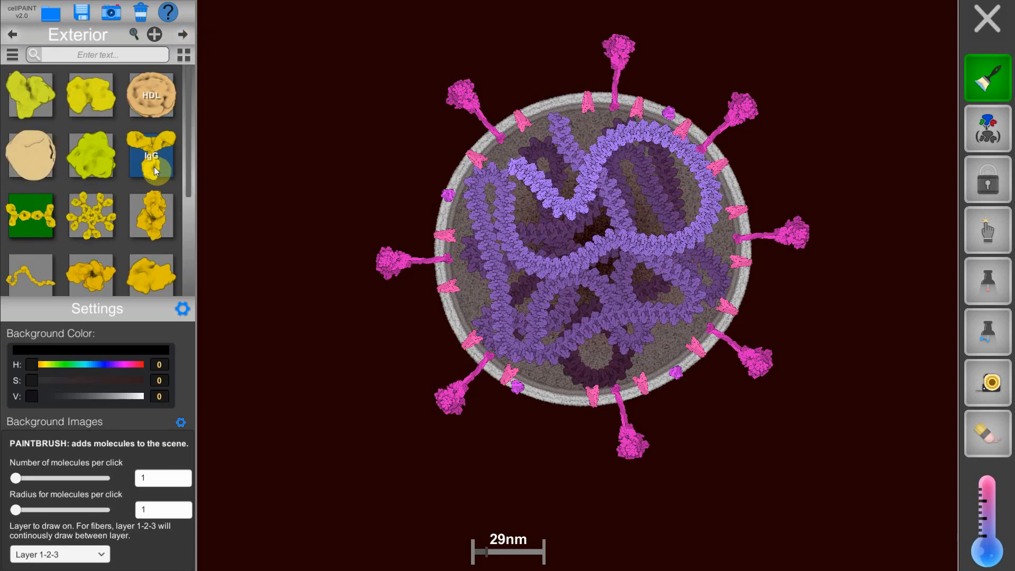
pyautogui.click(150, 163)
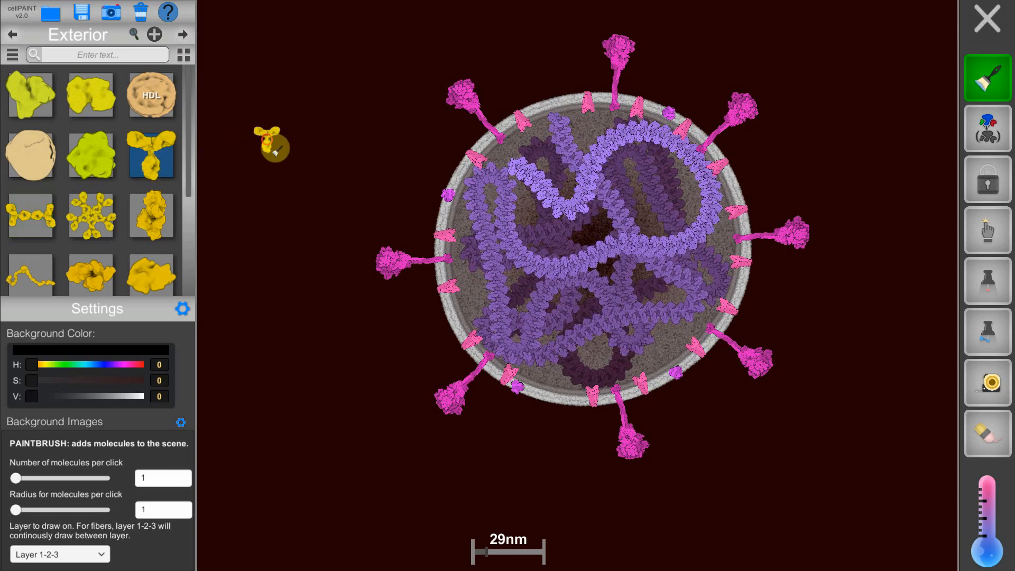
pyautogui.click(266, 139)
pyautogui.click(369, 77)
pyautogui.click(307, 260)
pyautogui.click(233, 418)
pyautogui.click(351, 386)
pyautogui.click(310, 531)
pyautogui.click(525, 480)
pyautogui.click(408, 532)
pyautogui.click(651, 524)
pyautogui.click(734, 446)
pyautogui.click(742, 523)
pyautogui.click(847, 386)
pyautogui.click(881, 478)
pyautogui.click(894, 290)
pyautogui.click(871, 157)
pyautogui.click(906, 73)
pyautogui.click(765, 42)
pyautogui.click(518, 42)
pyautogui.click(276, 33)
pyautogui.click(215, 220)
pyautogui.moveTo(222, 241); pyautogui.dragTo(229, 288)
pyautogui.click(360, 195)
pyautogui.click(233, 68)
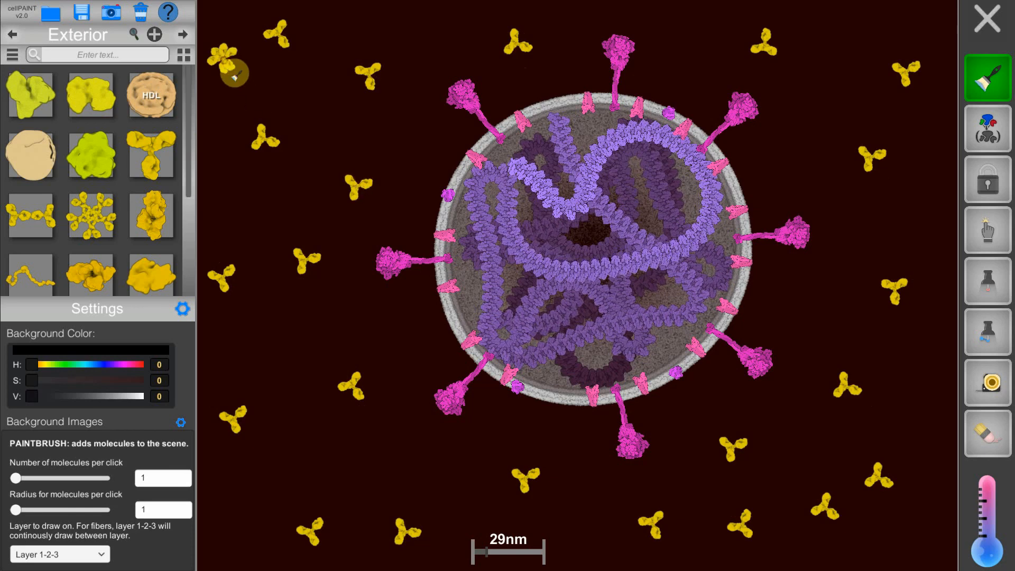
pyautogui.click(925, 234)
pyautogui.click(927, 423)
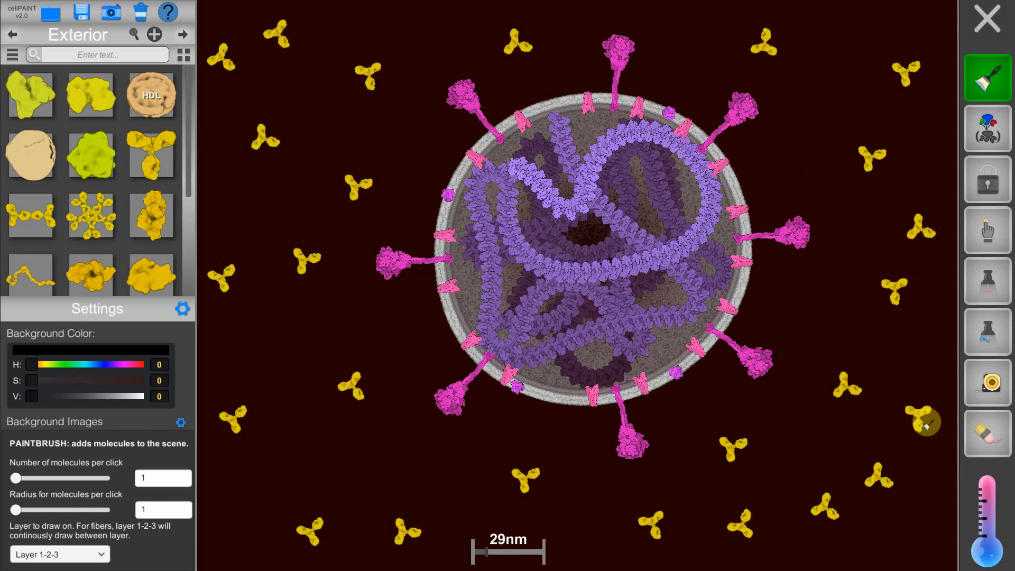
pyautogui.click(909, 547)
pyautogui.click(423, 478)
pyautogui.click(320, 481)
pyautogui.click(236, 549)
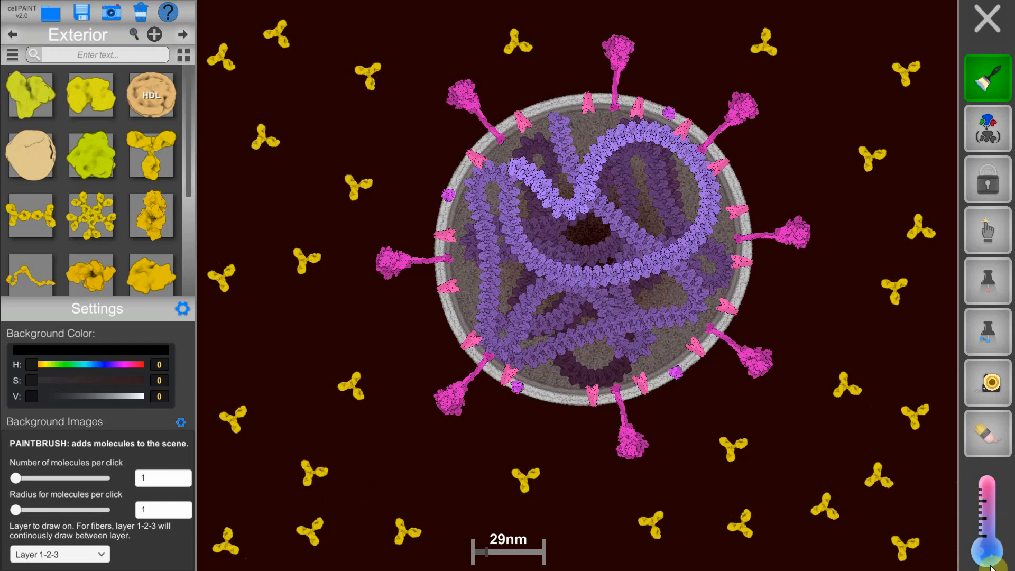
# - Raise the temperature to maximum to set the molecules moving, then lower it gradually back to minimum
pyautogui.moveTo(989, 556); pyautogui.dragTo(990, 533)
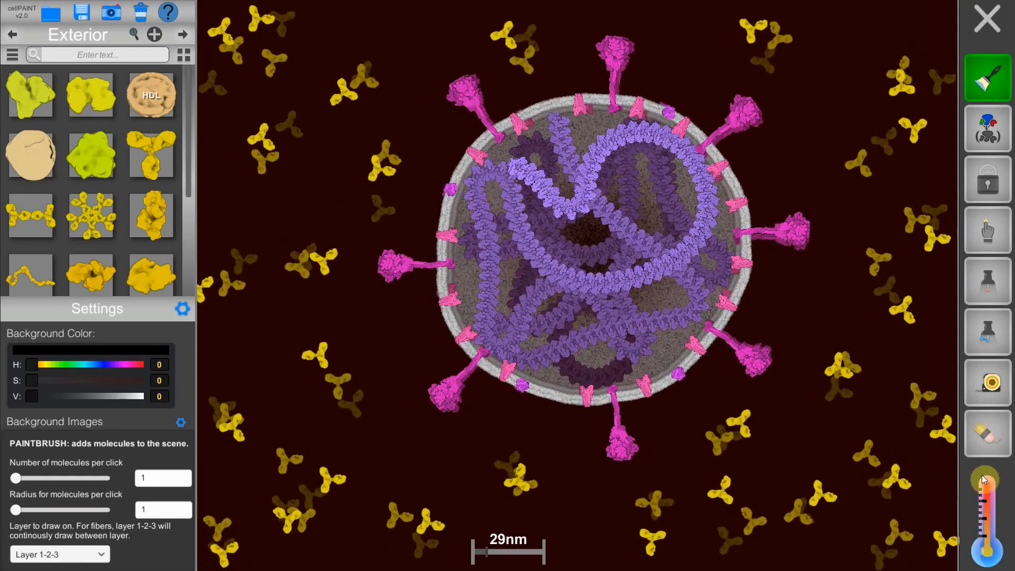
pyautogui.moveTo(981, 475); pyautogui.dragTo(979, 503)
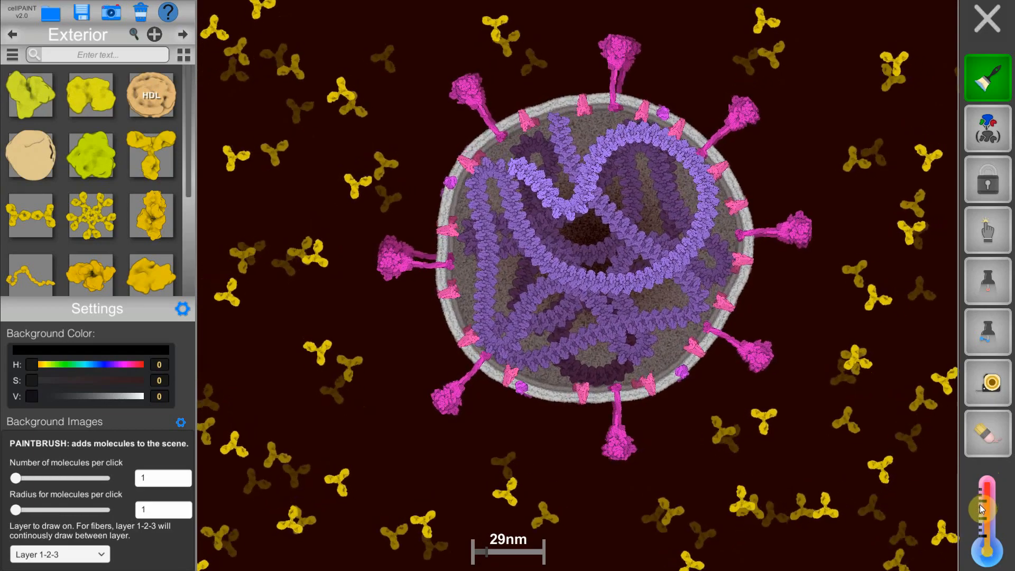
pyautogui.moveTo(987, 501); pyautogui.dragTo(985, 534)
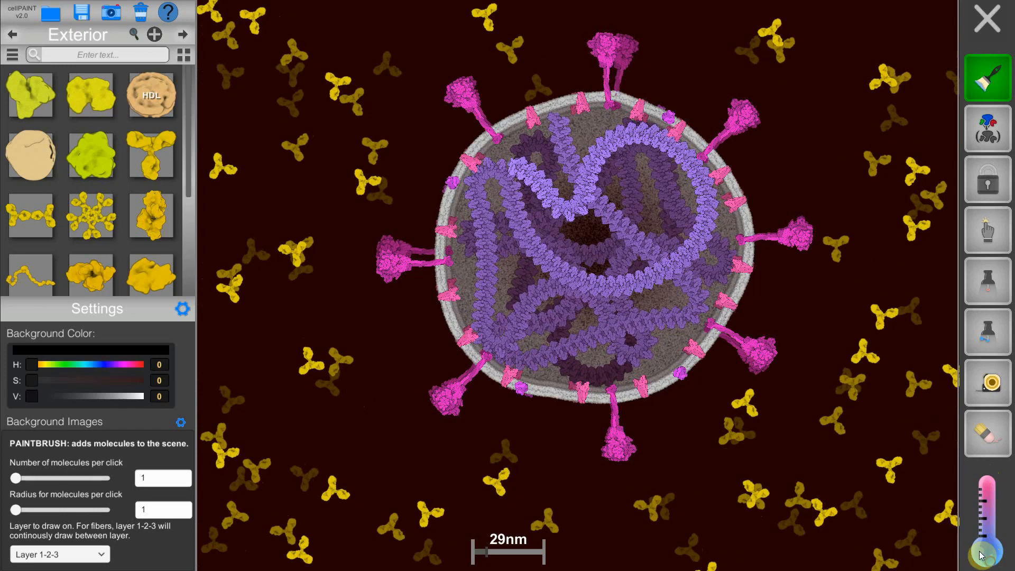
# - Use the Nudge tool to shift an IgG antibody below the virus and the spikes at the virus's lower edge
pyautogui.click(984, 230)
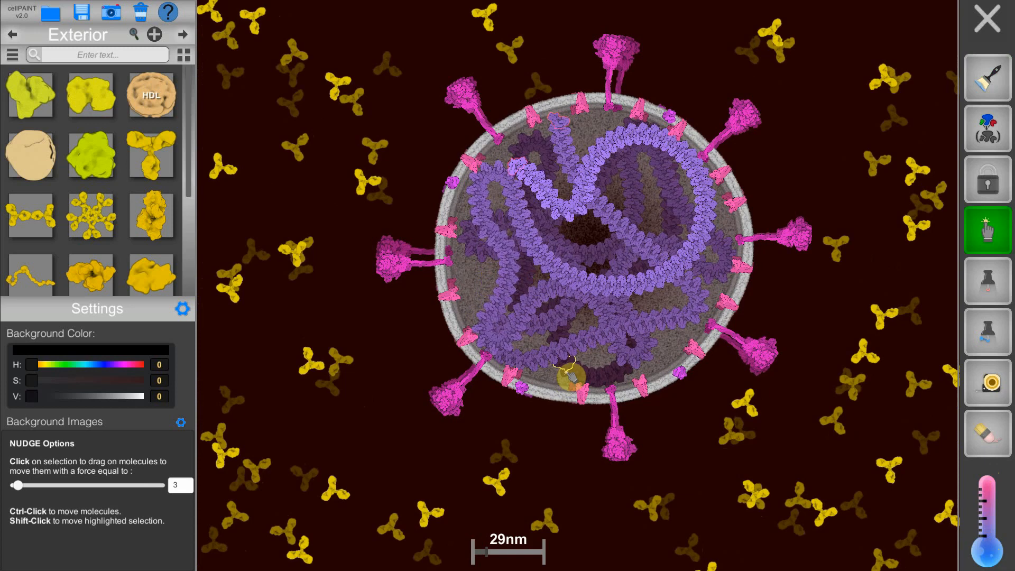
pyautogui.moveTo(739, 443)
pyautogui.mouseDown()
pyautogui.moveTo(698, 492)
pyautogui.moveTo(742, 495)
pyautogui.mouseUp()
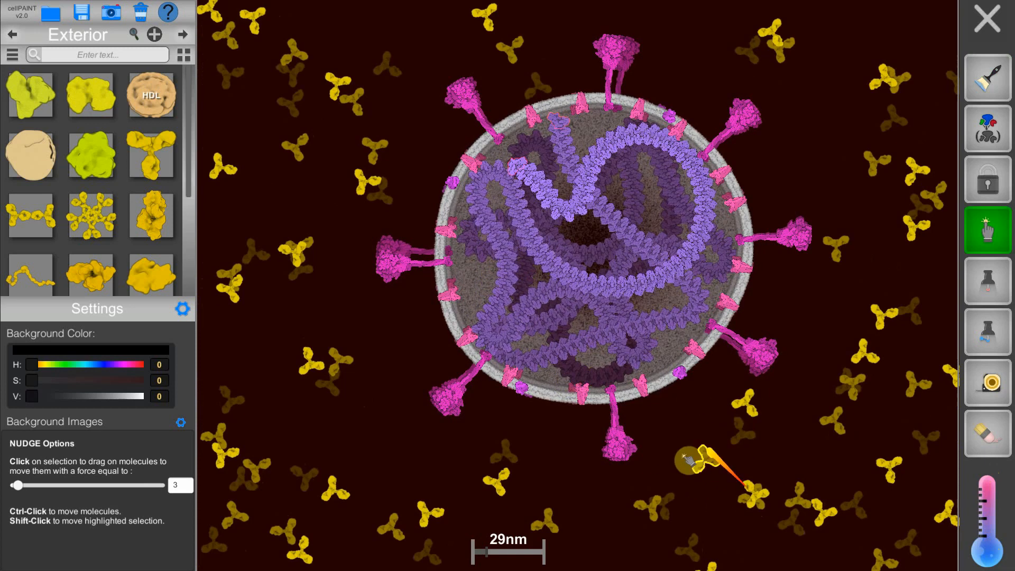
pyautogui.moveTo(632, 460); pyautogui.dragTo(614, 421)
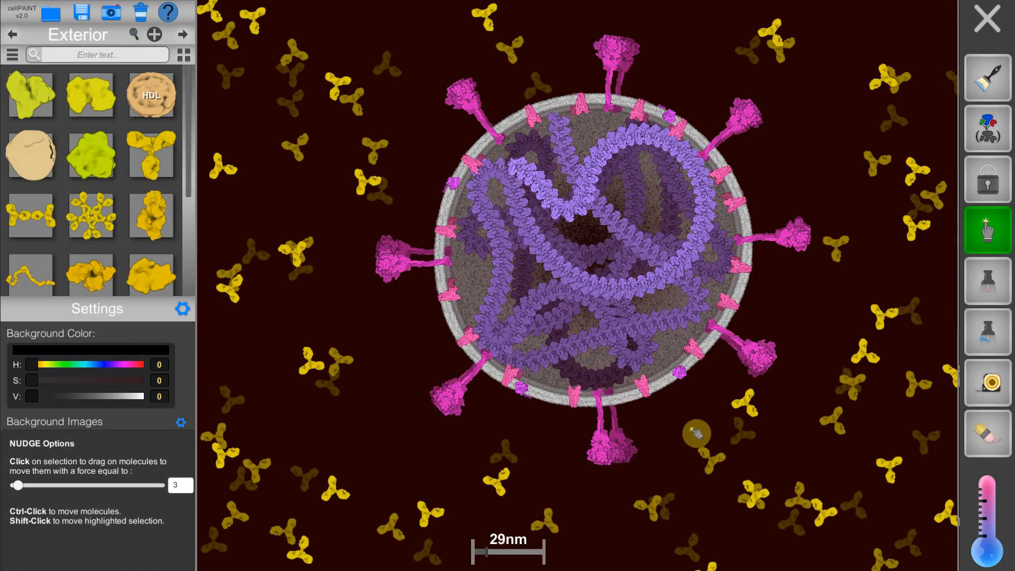
pyautogui.scroll(1, 682, 423)
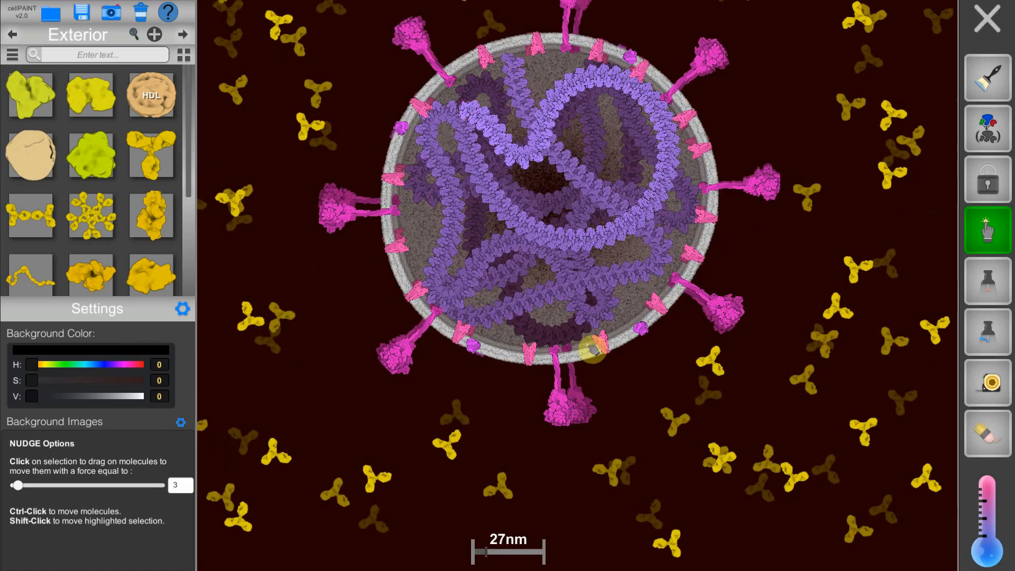
# - Examine the virus membrane, spikes and surrounding antibodies up close and as a whole
pyautogui.scroll(4, 629, 423)
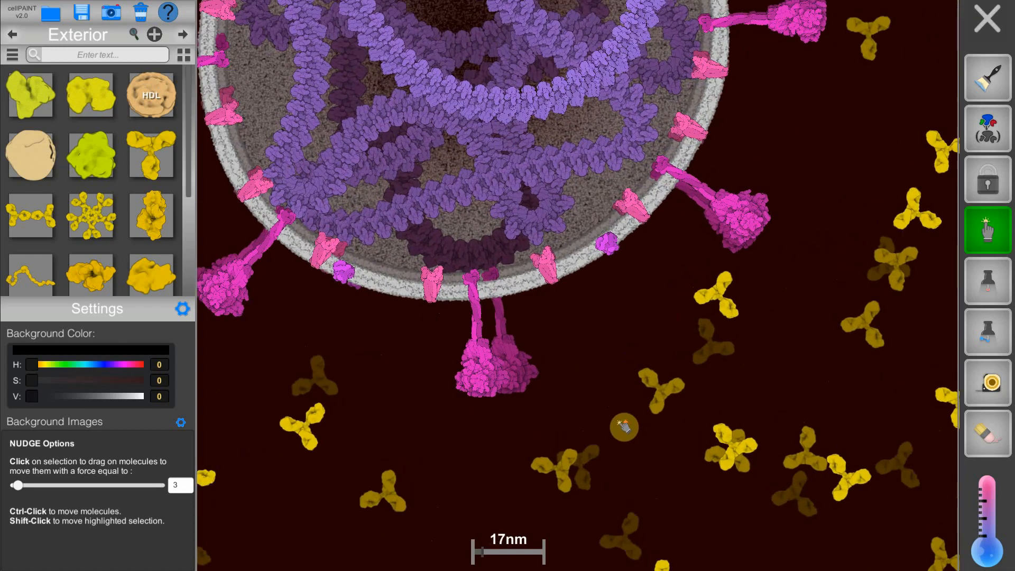
pyautogui.scroll(2, 622, 426)
pyautogui.scroll(-4, 614, 418)
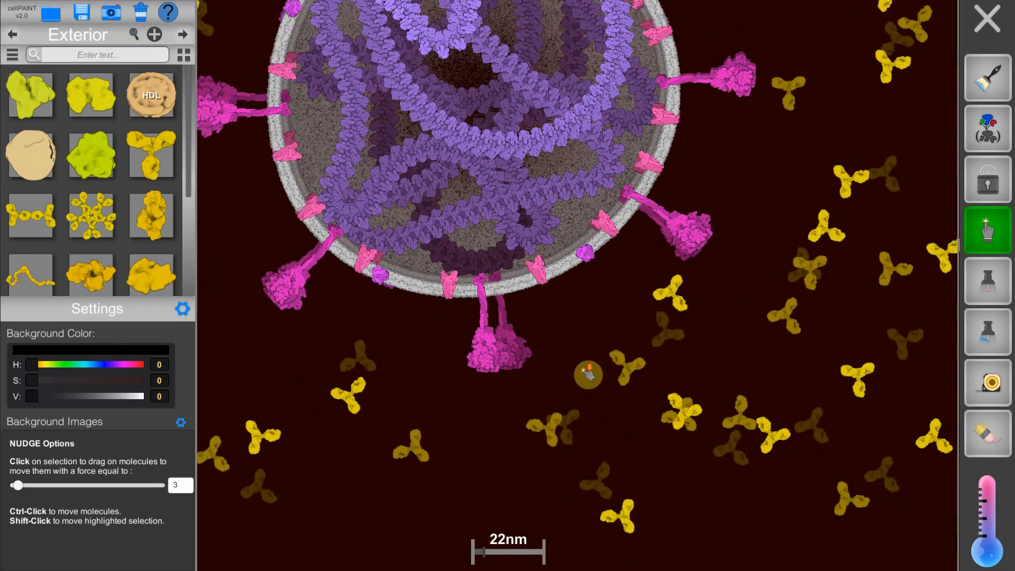
pyautogui.scroll(-3, 588, 374)
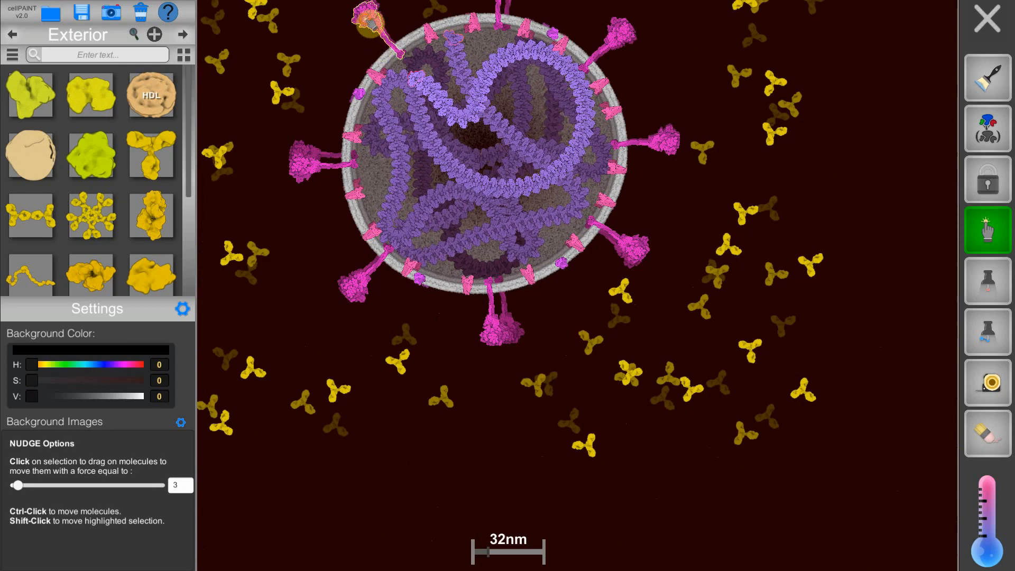
pyautogui.scroll(1, 284, 317)
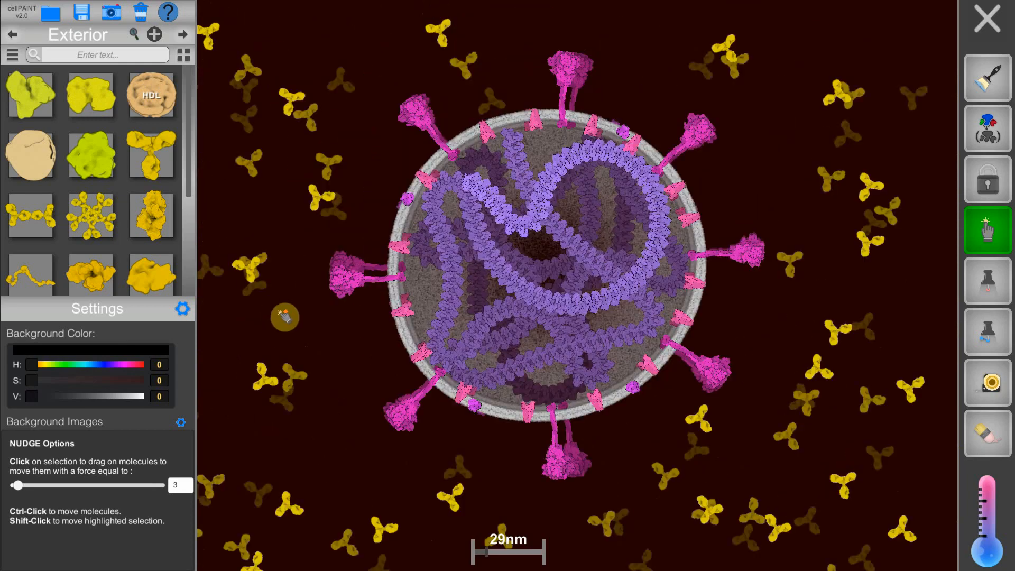
pyautogui.scroll(1, 285, 317)
pyautogui.scroll(3, 395, 363)
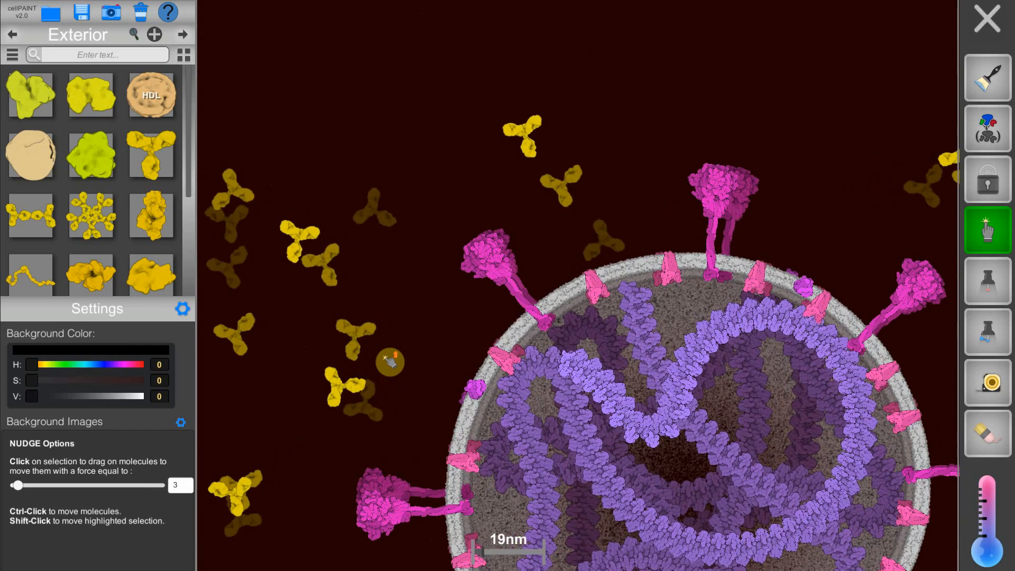
pyautogui.scroll(4, 390, 362)
pyautogui.scroll(-6, 385, 367)
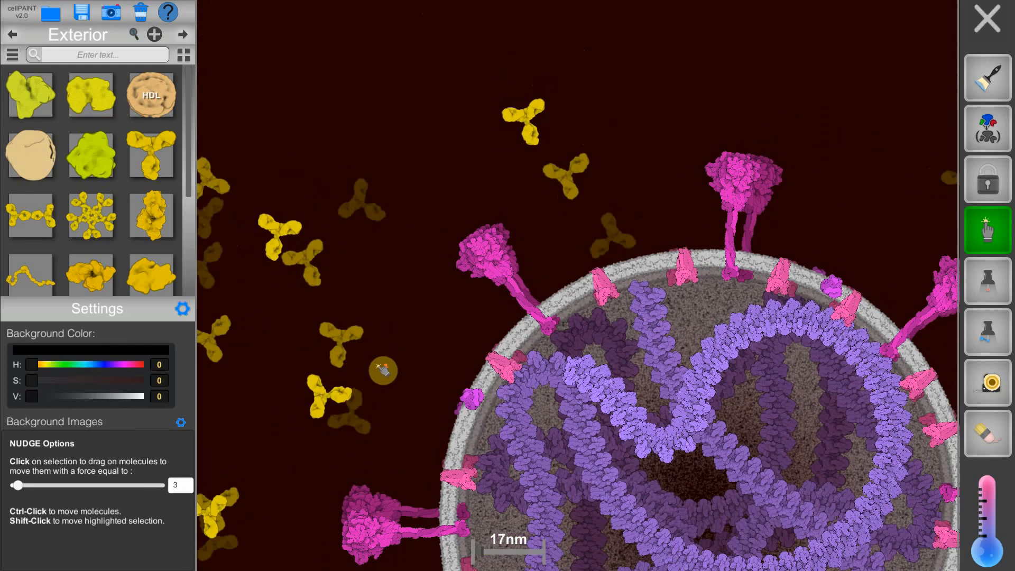
pyautogui.scroll(-1, 390, 361)
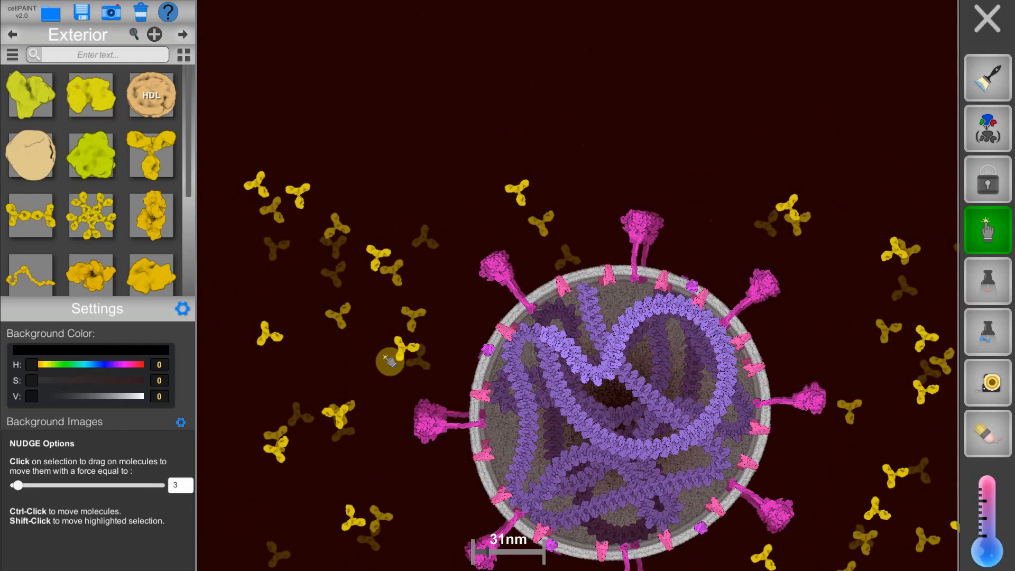
pyautogui.moveTo(430, 307); pyautogui.dragTo(354, 150)
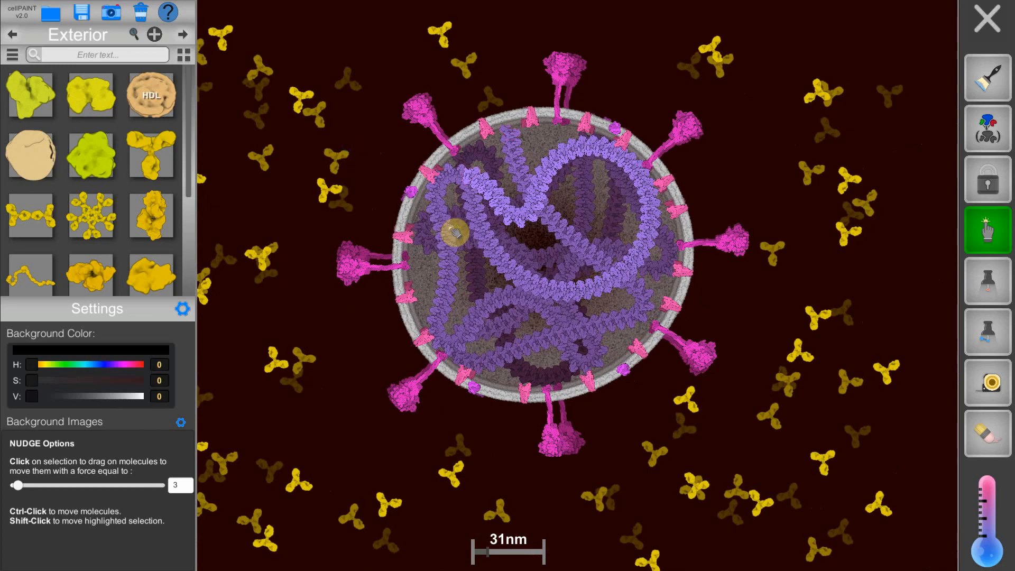
pyautogui.moveTo(449, 421); pyautogui.dragTo(335, 200)
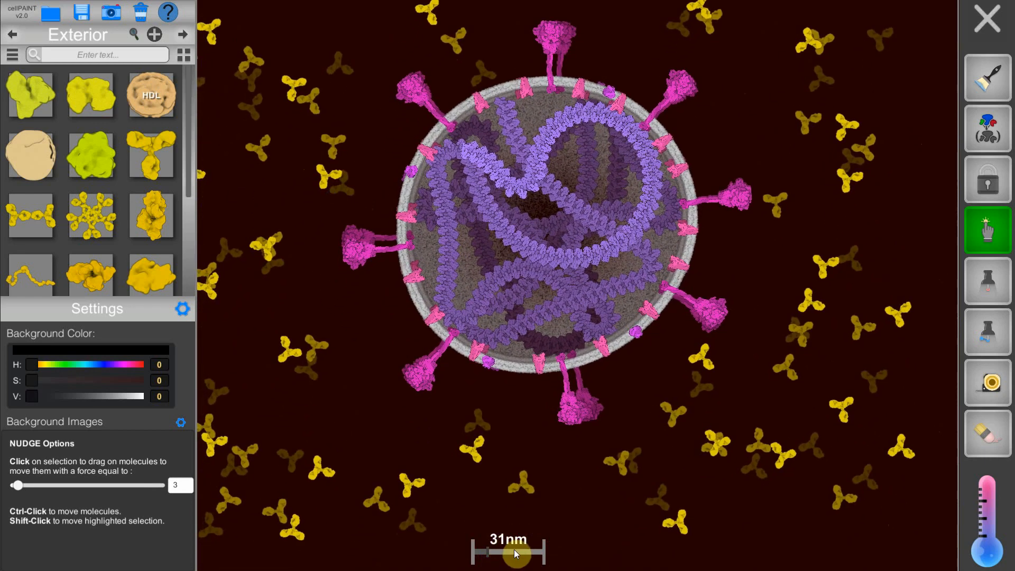
# - Move the scale bar up over the virus's lower spikes, then back down to the open space below the virus
pyautogui.moveTo(515, 552); pyautogui.dragTo(545, 450)
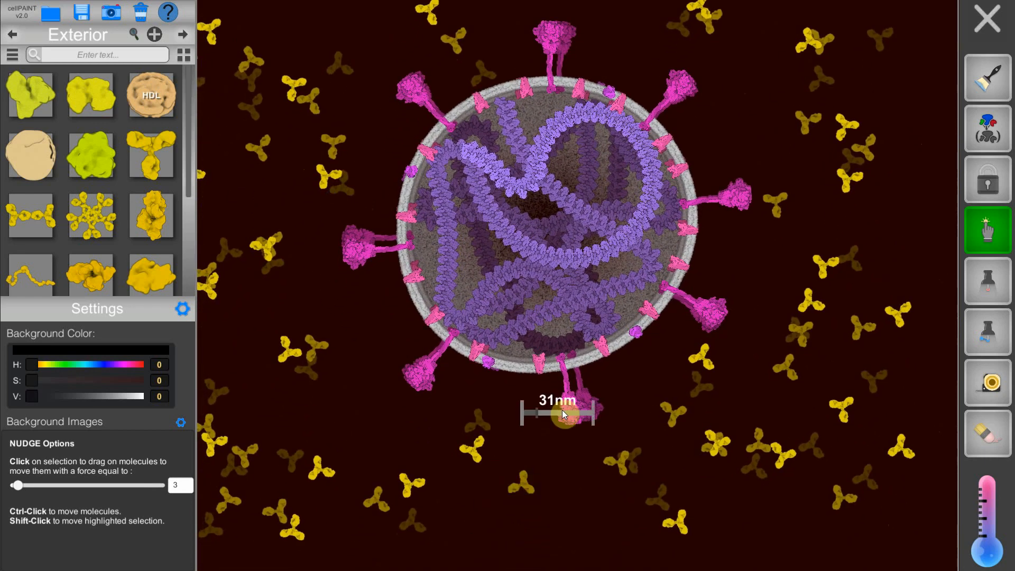
pyautogui.moveTo(563, 411); pyautogui.dragTo(544, 490)
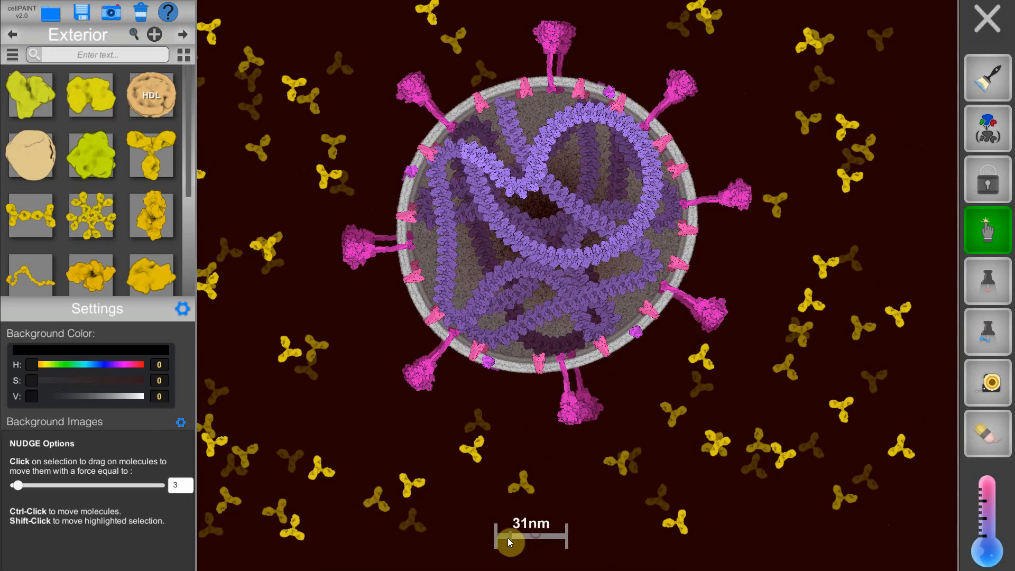
pyautogui.moveTo(509, 537)
pyautogui.mouseDown()
pyautogui.moveTo(525, 535)
pyautogui.moveTo(507, 535)
pyautogui.mouseUp()
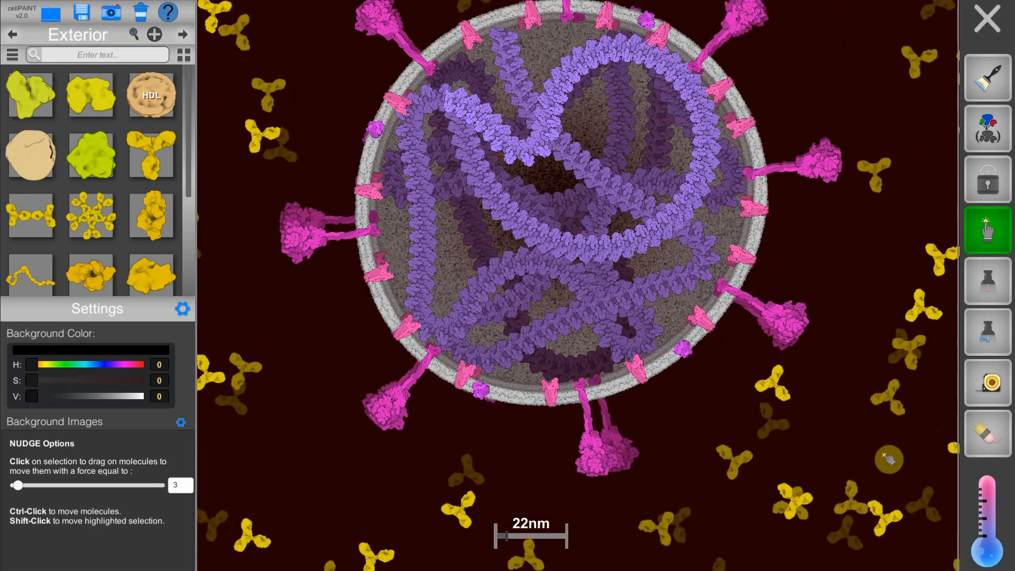
# - Use the distance measure tool to measure between two neighboring spikes on the virus's right and upper-right side
pyautogui.click(994, 395)
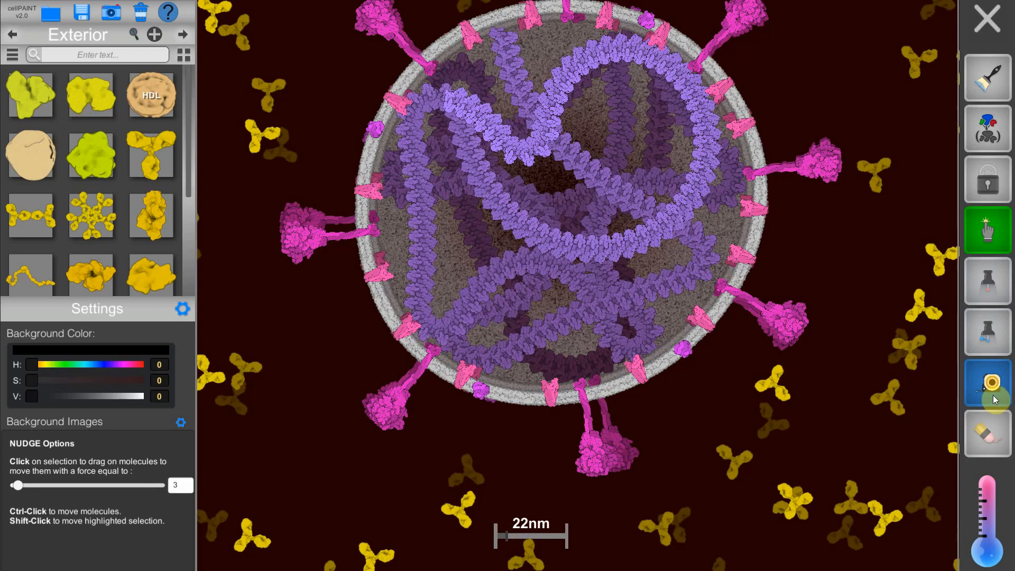
pyautogui.moveTo(845, 247); pyautogui.dragTo(725, 437)
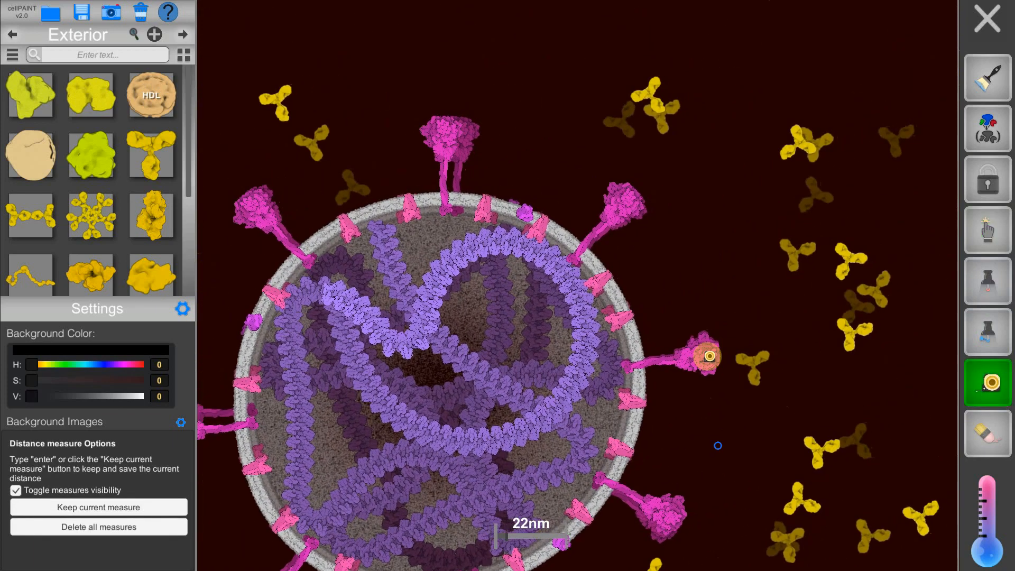
pyautogui.moveTo(710, 352); pyautogui.dragTo(634, 196)
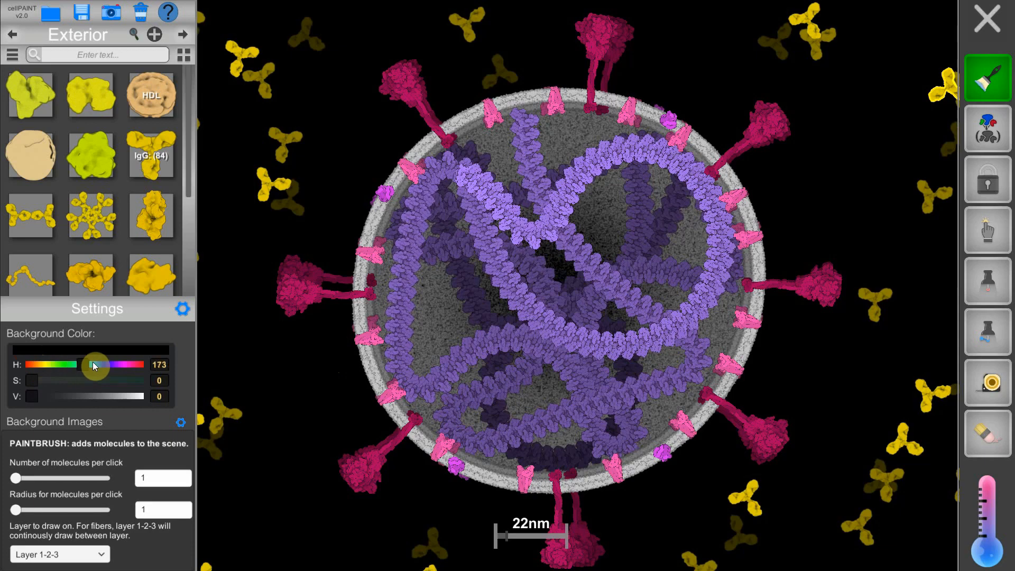
# - Try different background color saturation and brightness, then settle on hue 67, saturation 0 and value 0
pyautogui.moveTo(35, 382); pyautogui.dragTo(147, 402)
pyautogui.moveTo(107, 364); pyautogui.dragTo(51, 365)
pyautogui.moveTo(114, 382); pyautogui.dragTo(16, 384)
pyautogui.moveTo(137, 397); pyautogui.dragTo(24, 399)
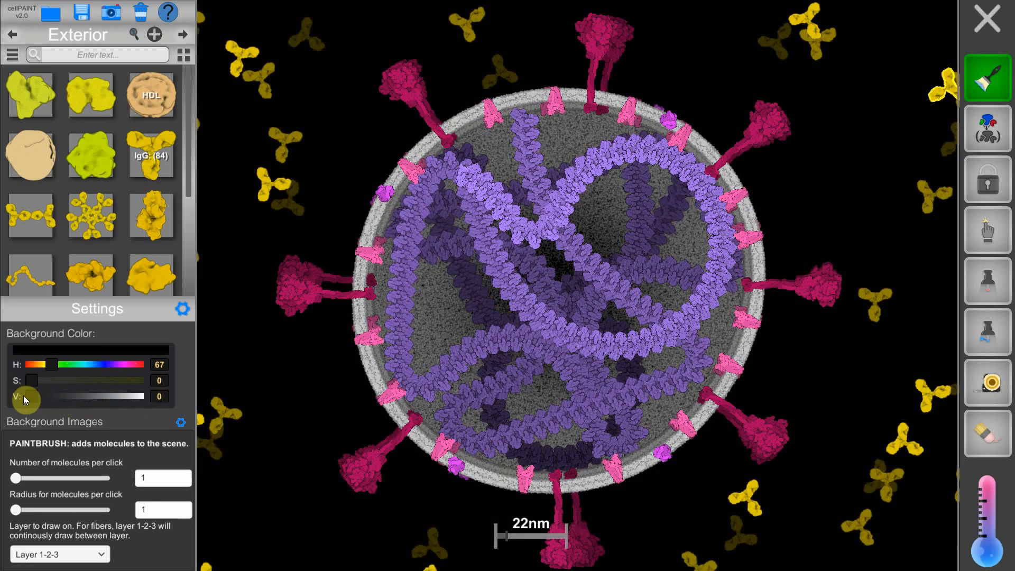
# - Recolor the IgG antibody light pink in its ingredient info, with hue 307, saturation 61 and value 254
pyautogui.click(132, 36)
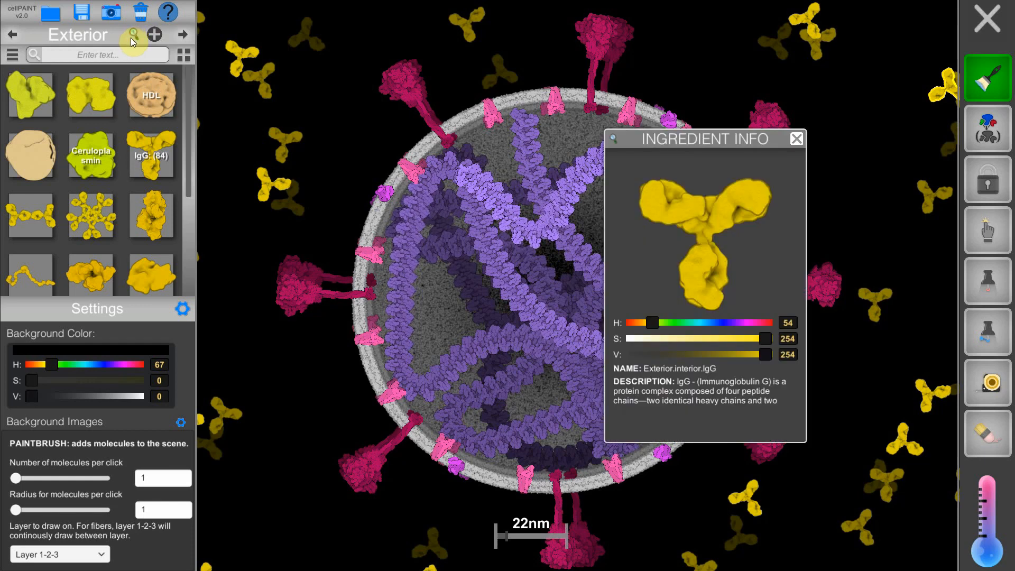
pyautogui.moveTo(652, 323); pyautogui.dragTo(665, 339)
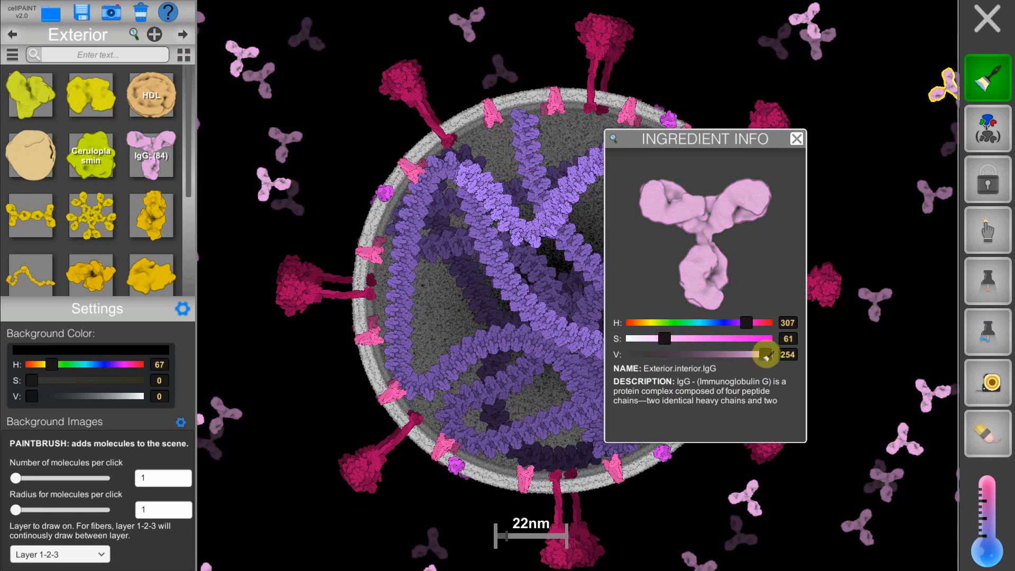
pyautogui.moveTo(769, 354); pyautogui.dragTo(892, 380)
pyautogui.click(921, 170)
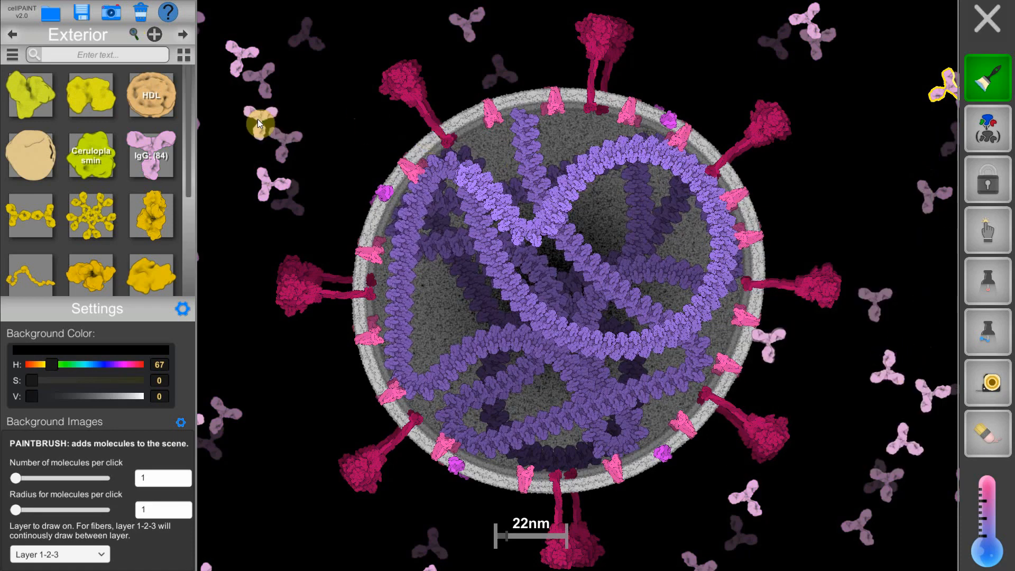
# - Save a snapshot of the scene to the Desktop as a png named myCellPAINT_Image, then close the image preview
pyautogui.click(116, 19)
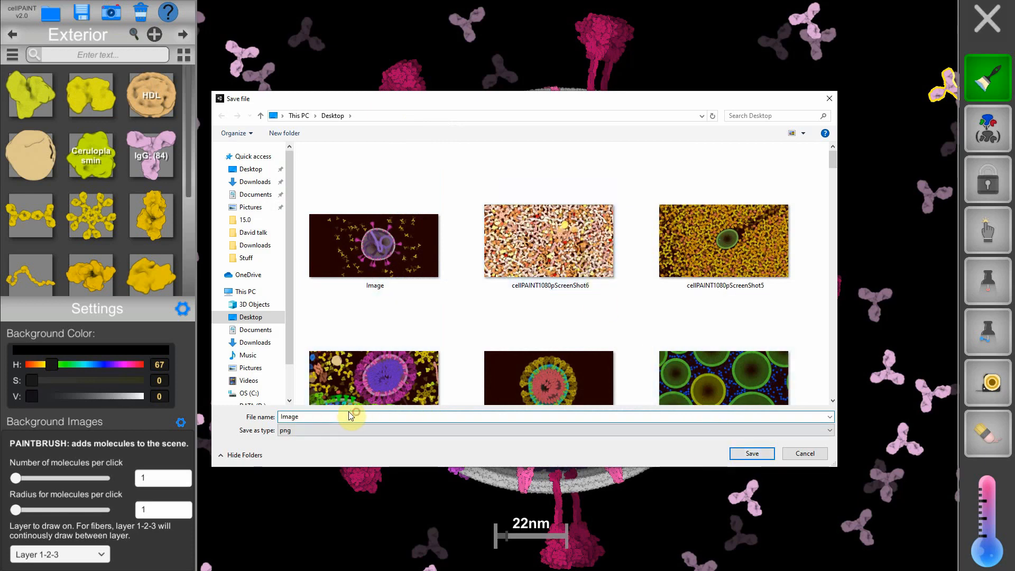
pyautogui.doubleClick(288, 417)
pyautogui.write('myC')
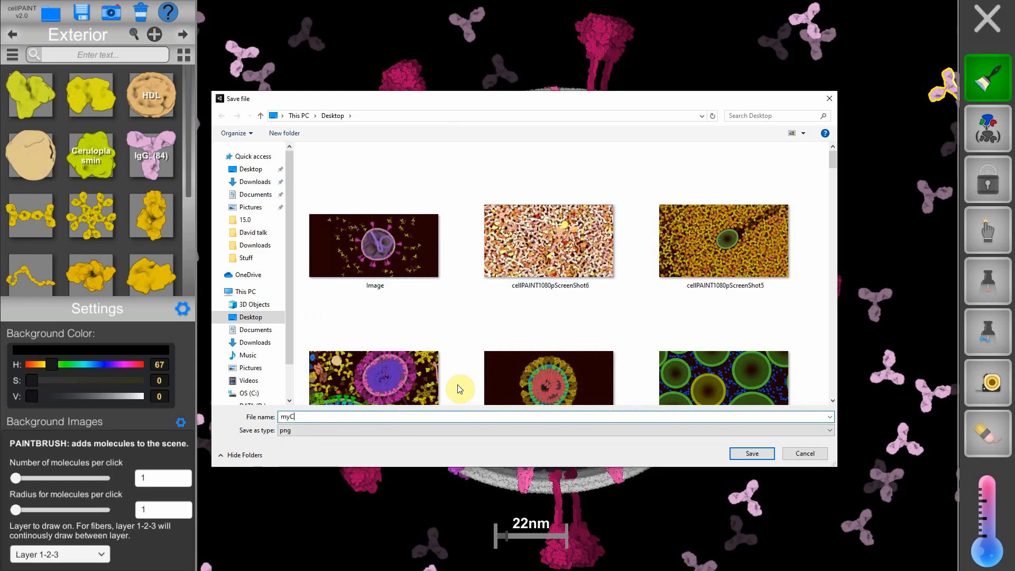
pyautogui.write('ellPAINT_Image')
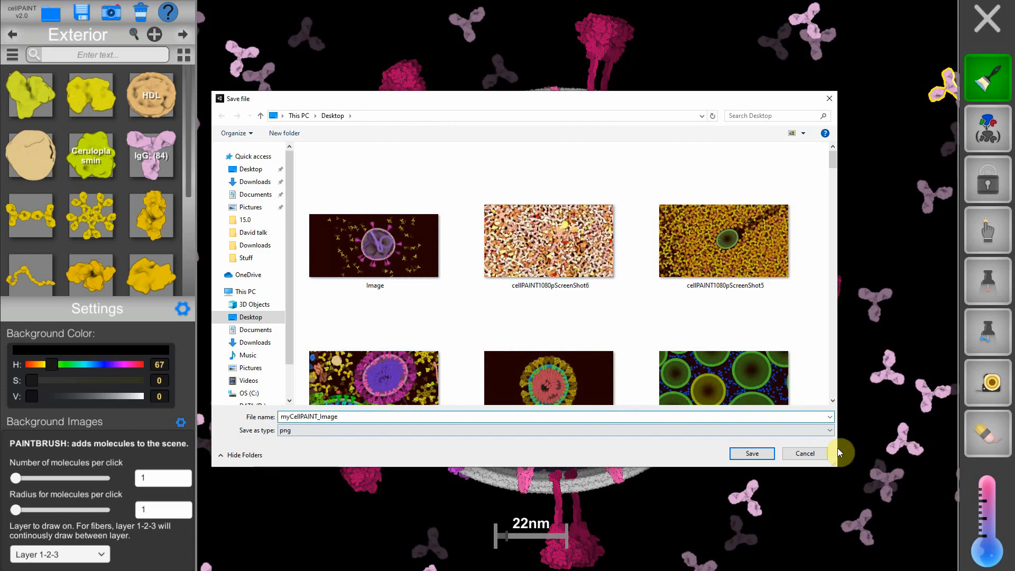
pyautogui.click(764, 454)
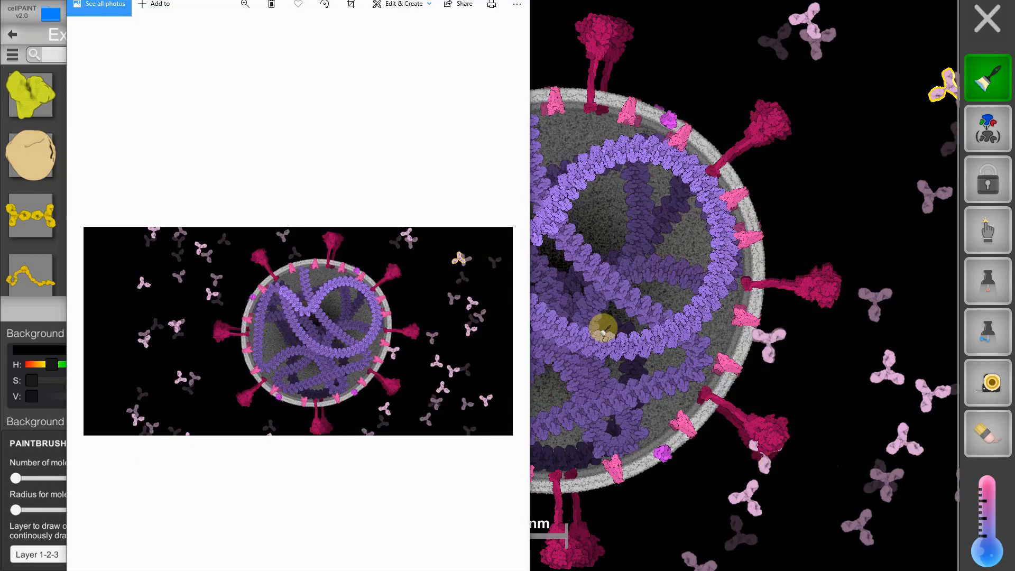
pyautogui.click(517, 0)
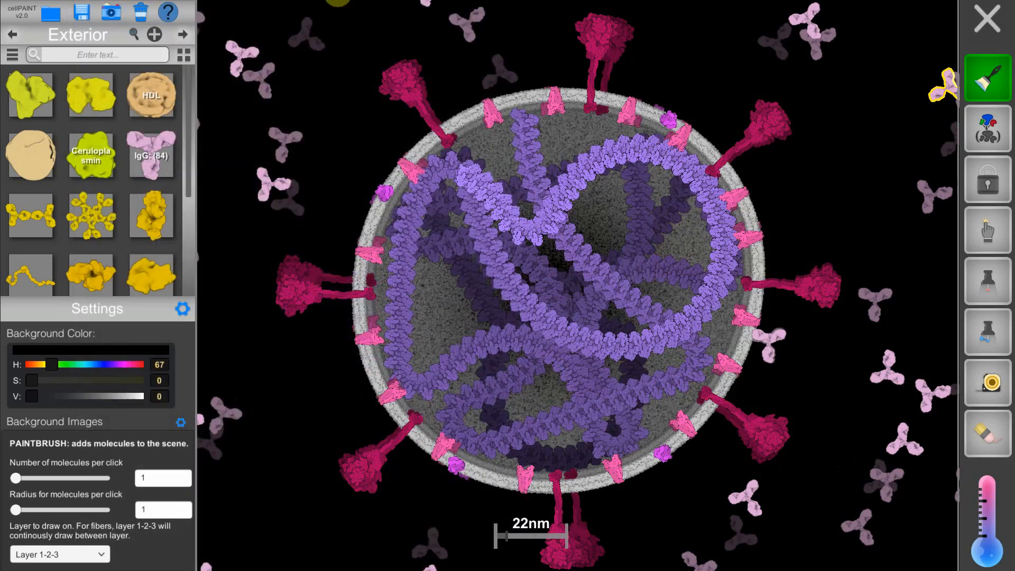
# - Save the scene to the Desktop as a txt file named MySaveFile1
pyautogui.click(82, 19)
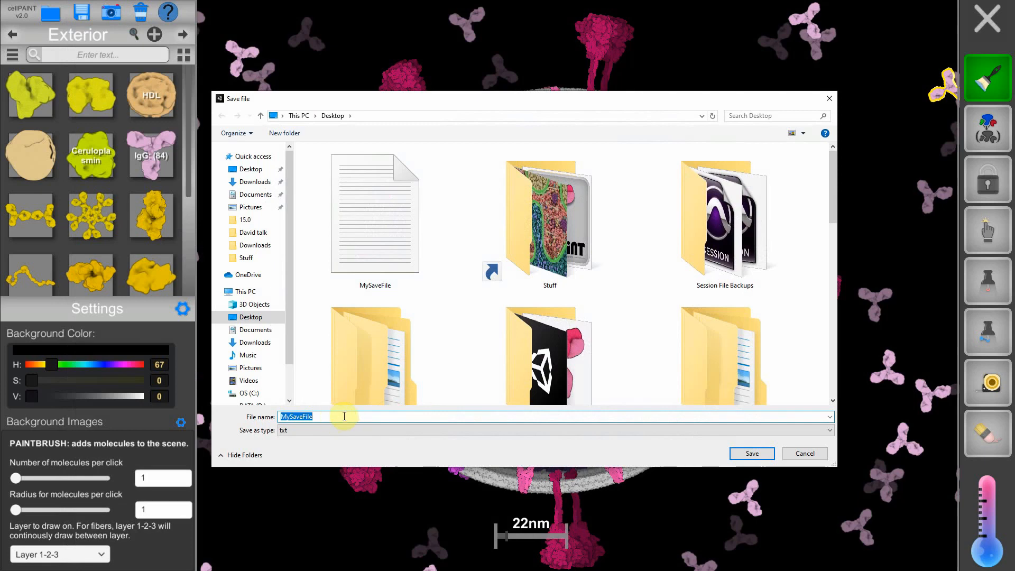
pyautogui.click(499, 416)
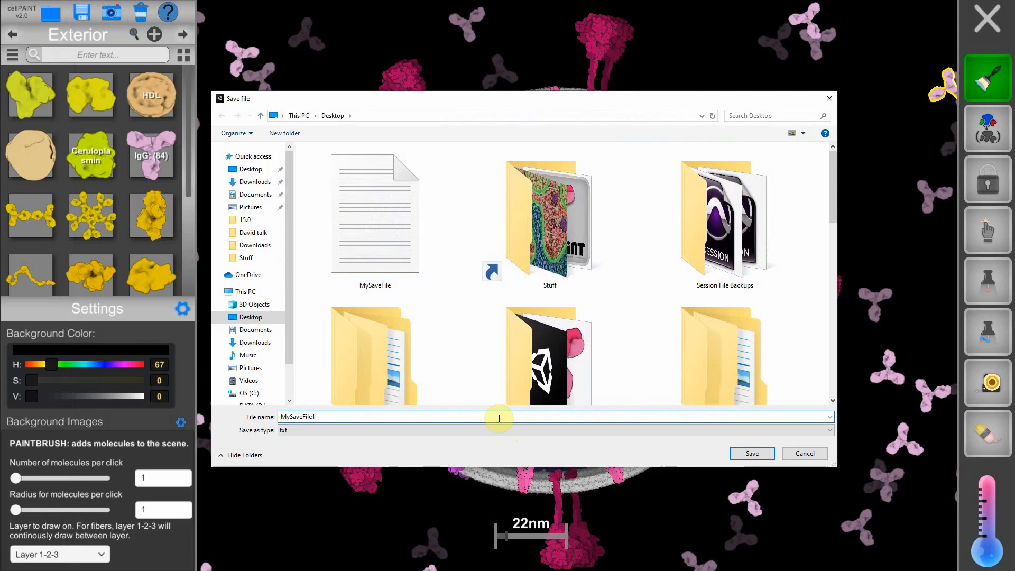
pyautogui.click(749, 453)
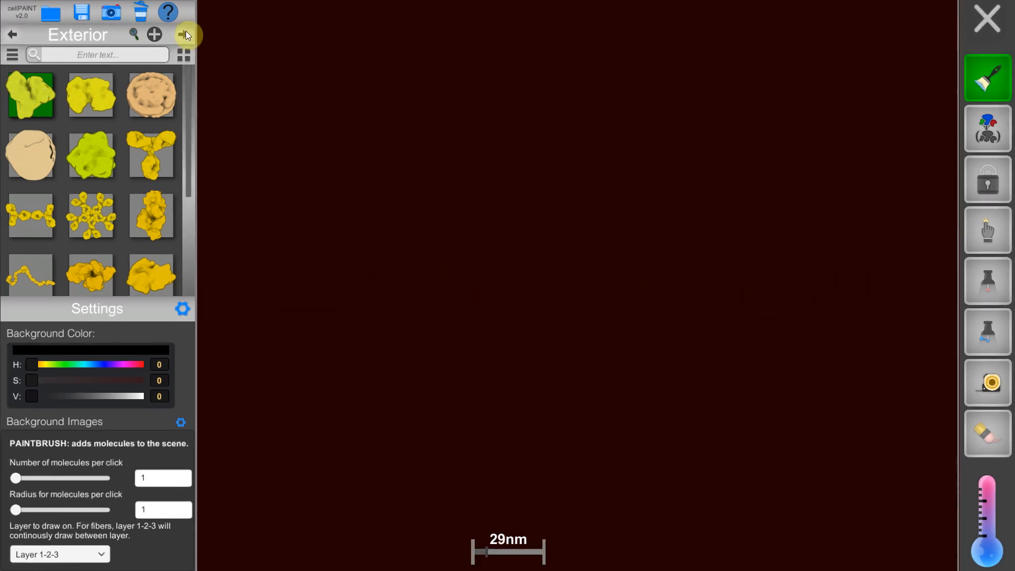
# - Paint a wide cloud of Aldolase from the Human_Cell palette, using 5 molecules per click and a radius of 10.9075
pyautogui.click(185, 35)
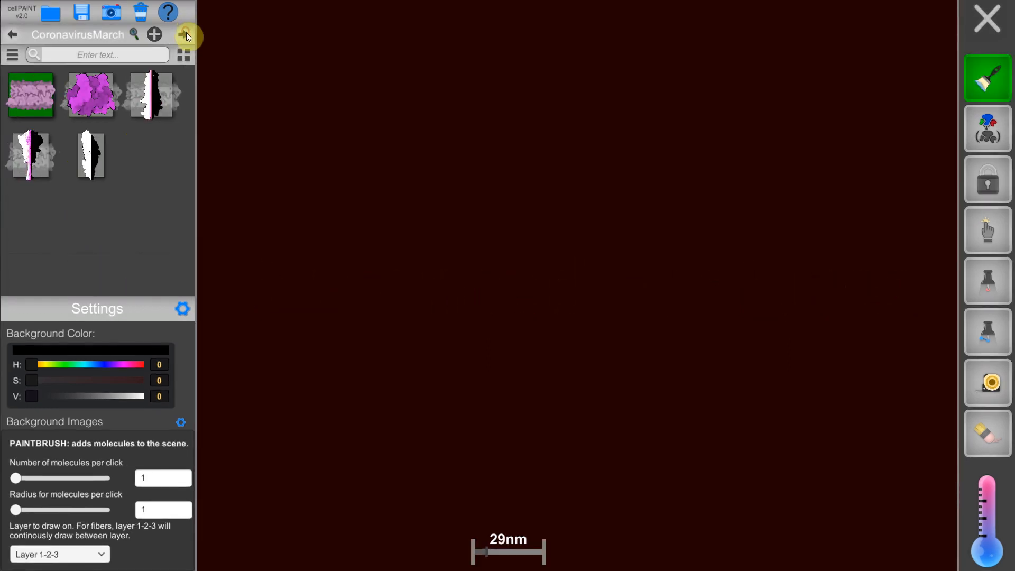
pyautogui.click(185, 33)
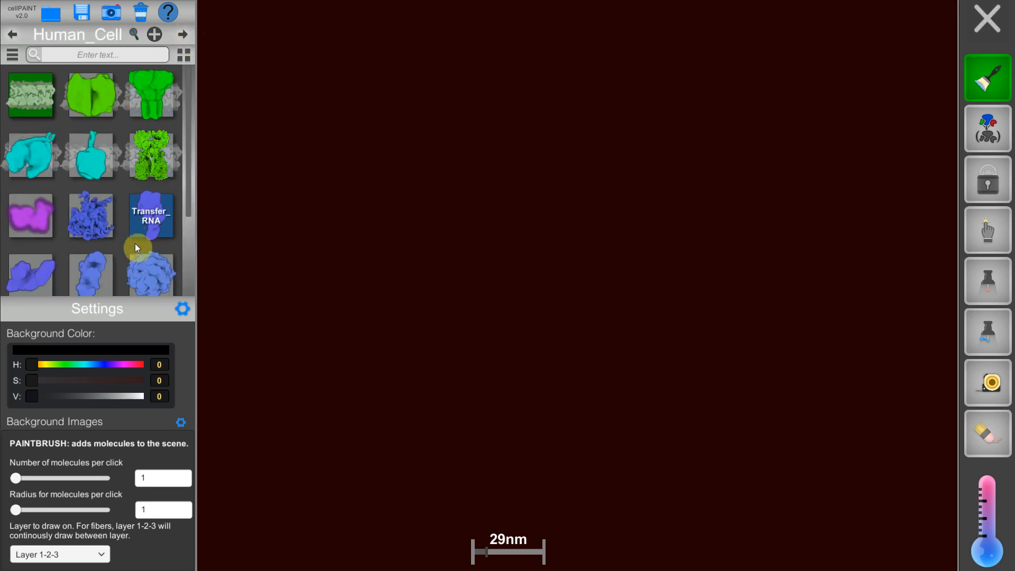
pyautogui.scroll(-3, 132, 240)
pyautogui.scroll(-2, 103, 240)
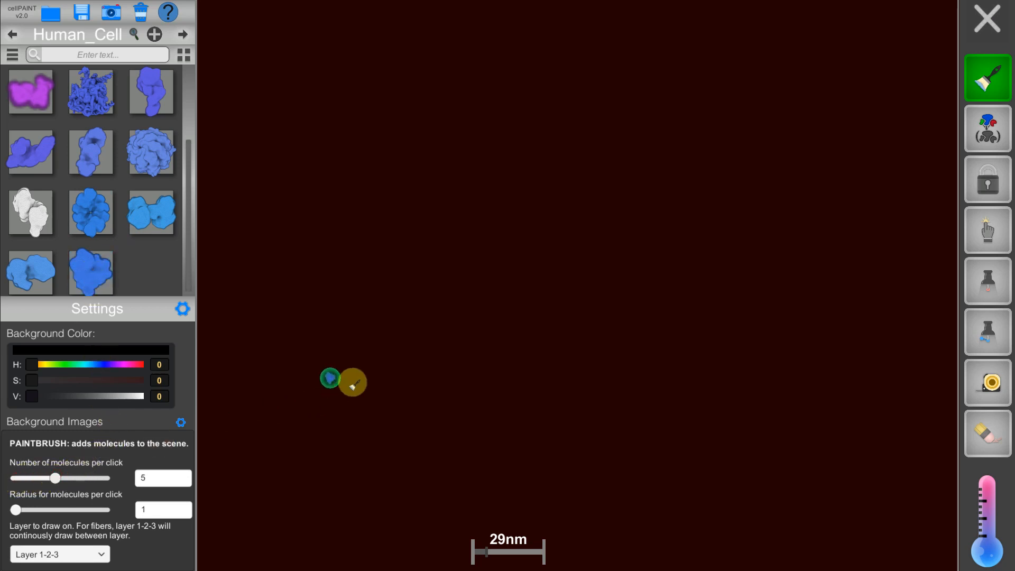
pyautogui.moveTo(15, 509); pyautogui.dragTo(34, 510)
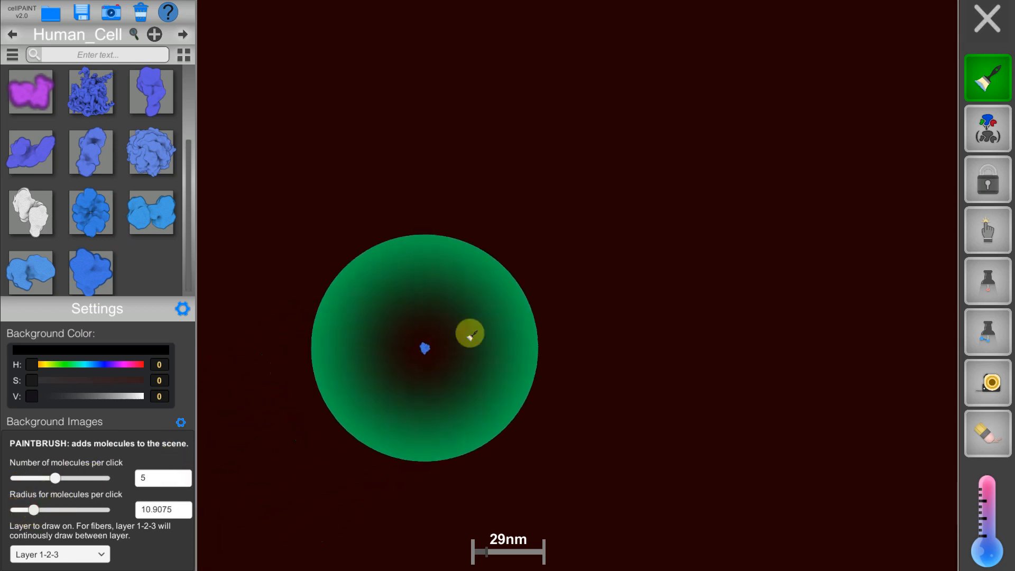
pyautogui.click(762, 207)
pyautogui.moveTo(766, 205)
pyautogui.mouseDown()
pyautogui.moveTo(738, 260)
pyautogui.moveTo(665, 315)
pyautogui.moveTo(565, 344)
pyautogui.moveTo(474, 345)
pyautogui.moveTo(411, 305)
pyautogui.moveTo(388, 266)
pyautogui.moveTo(398, 206)
pyautogui.moveTo(539, 158)
pyautogui.moveTo(545, 250)
pyautogui.moveTo(490, 258)
pyautogui.moveTo(247, 246)
pyautogui.moveTo(213, 236)
pyautogui.mouseUp()
# - Paint GPD and AminoAcytl_tRNA_Synthetase molecules in among the Aldolase cloud
pyautogui.click(156, 224)
pyautogui.moveTo(762, 217)
pyautogui.mouseDown()
pyautogui.moveTo(512, 202)
pyautogui.moveTo(424, 296)
pyautogui.moveTo(713, 340)
pyautogui.moveTo(743, 368)
pyautogui.mouseUp()
pyautogui.click(25, 280)
pyautogui.moveTo(412, 261); pyautogui.dragTo(733, 263)
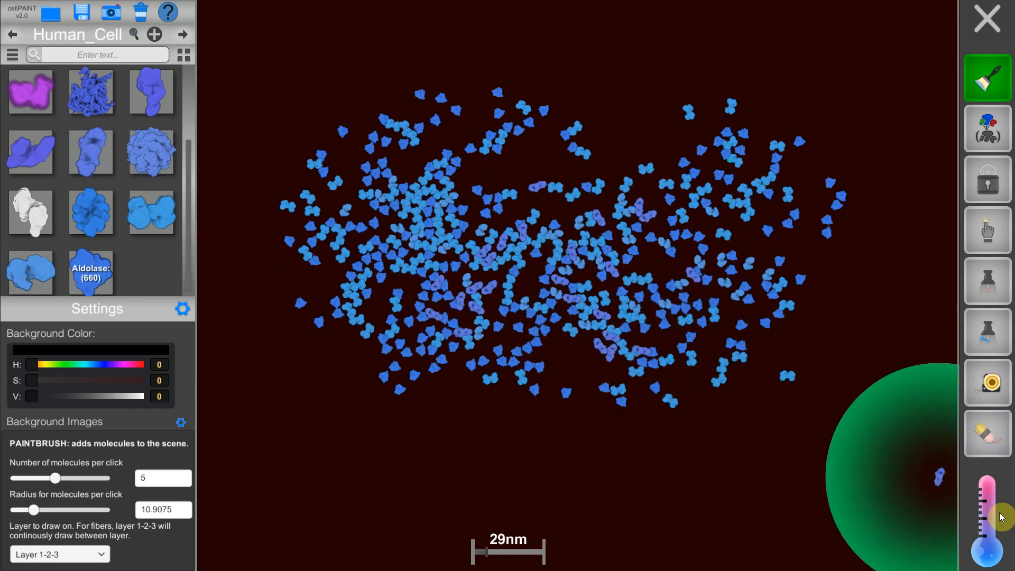
# - Raise the temperature so the painted molecules spread out, then lower it in stages to minimum
pyautogui.click(987, 502)
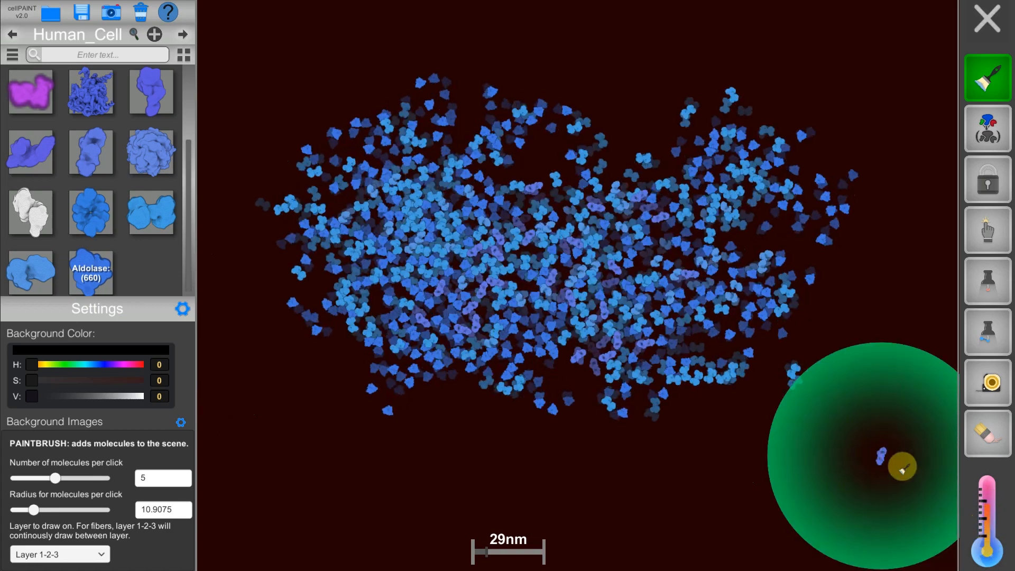
pyautogui.click(985, 540)
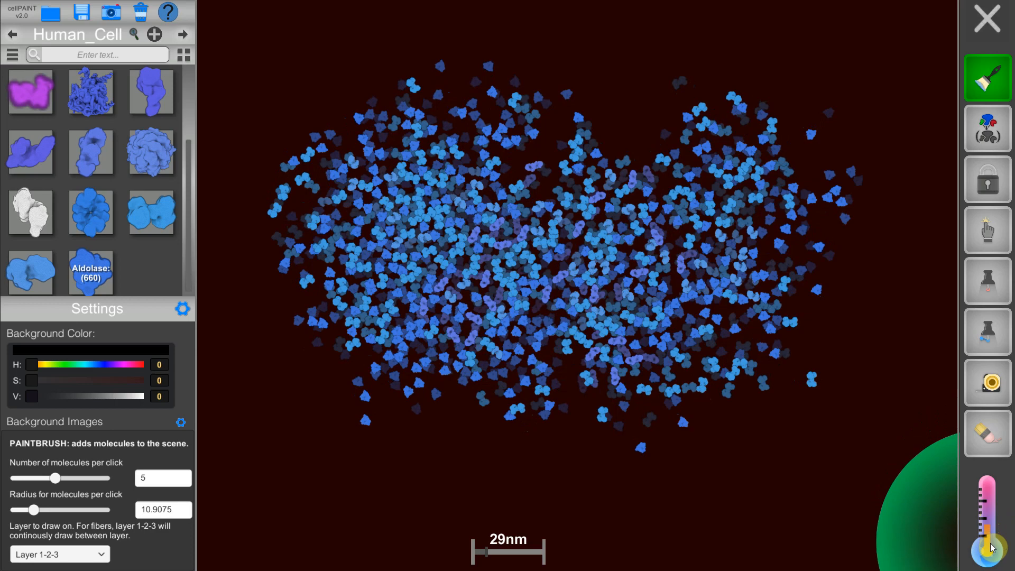
pyautogui.click(991, 539)
pyautogui.click(990, 551)
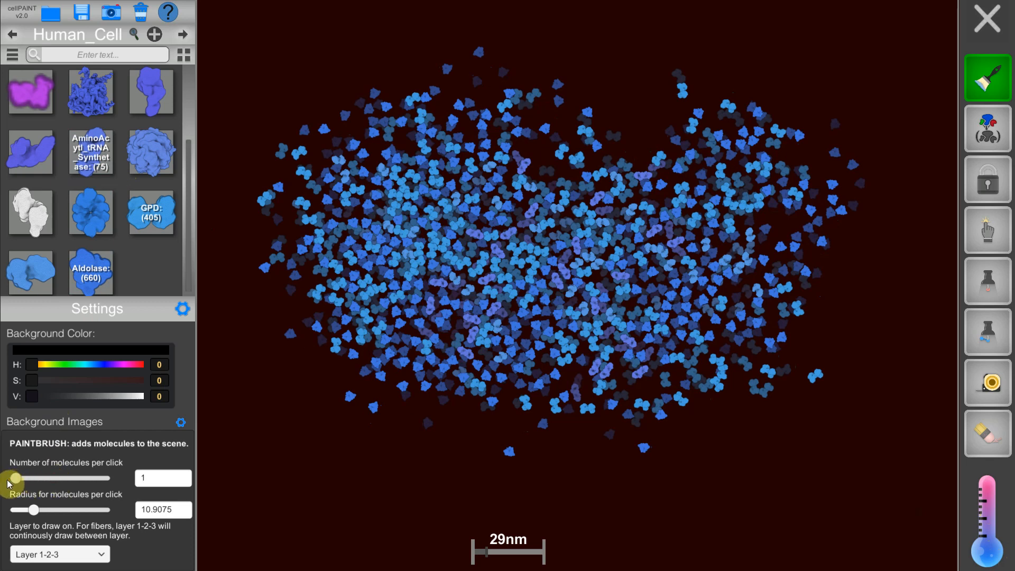
# - Set the radius per click to 1, scatter single CCT molecules across the cloud, and set the scene moving with a temperature change
pyautogui.moveTo(31, 511); pyautogui.dragTo(4, 516)
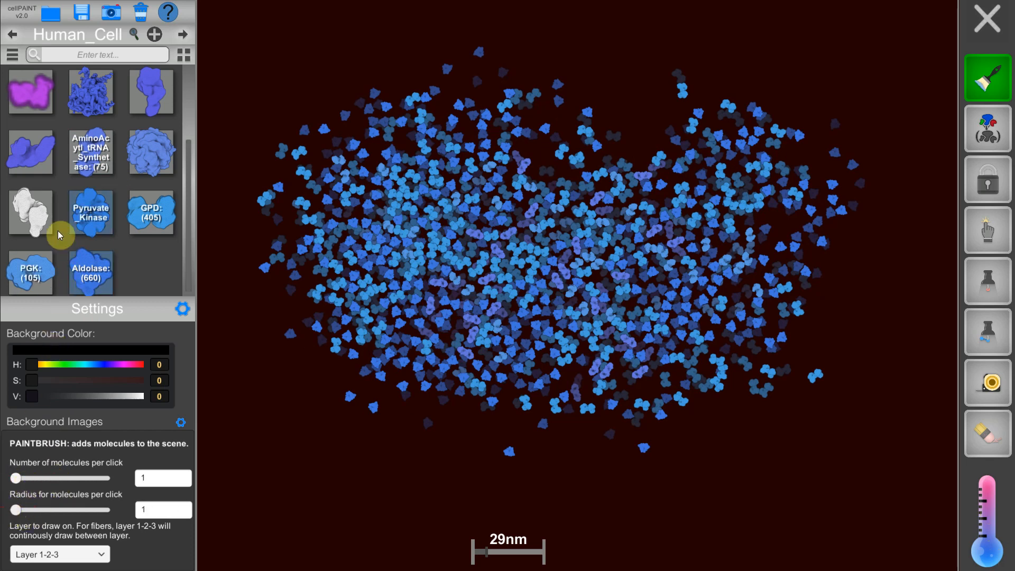
pyautogui.click(453, 183)
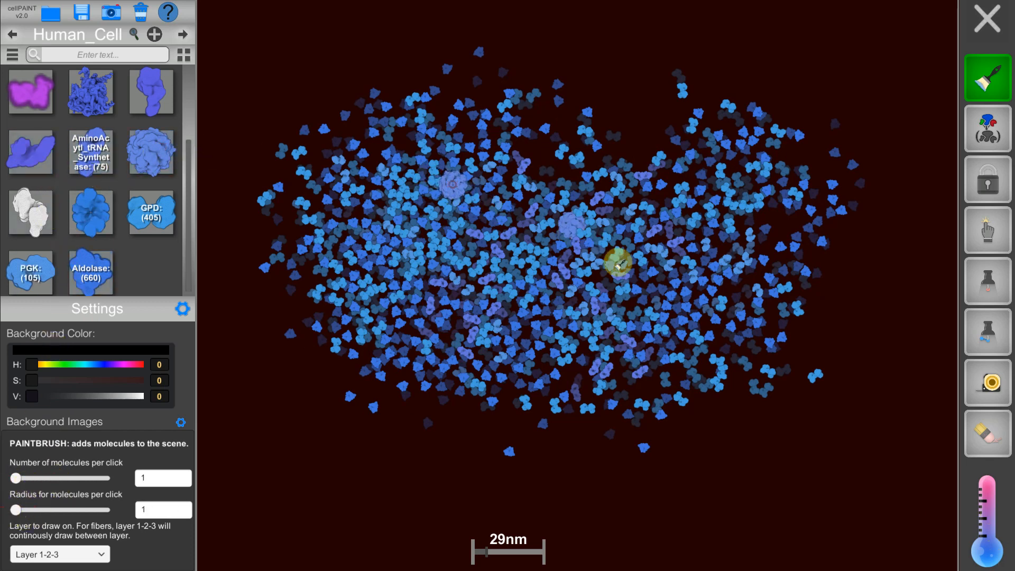
pyautogui.click(631, 289)
pyautogui.click(450, 331)
pyautogui.click(732, 193)
pyautogui.click(769, 399)
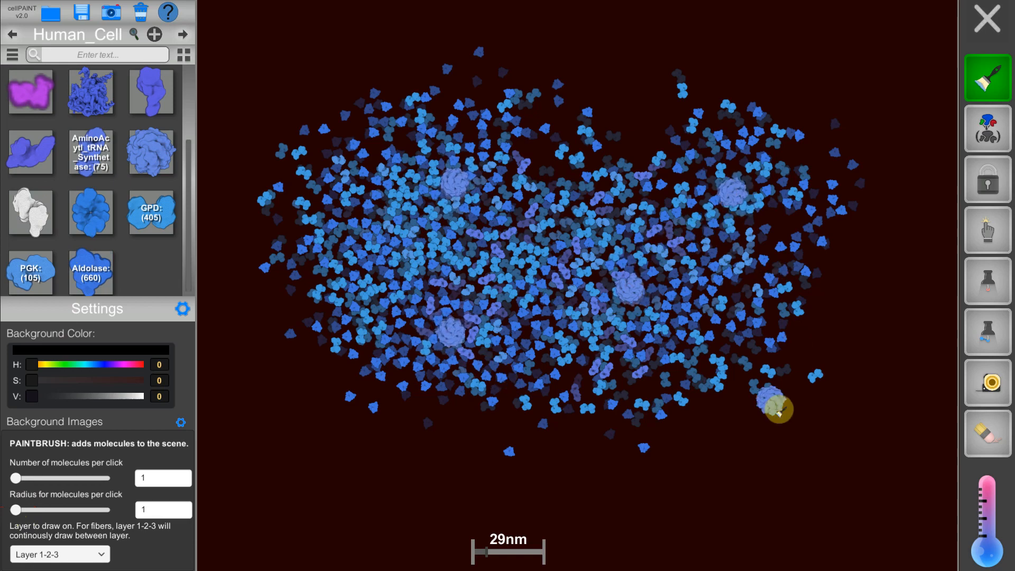
pyautogui.moveTo(783, 414)
pyautogui.mouseDown()
pyautogui.moveTo(970, 509)
pyautogui.moveTo(986, 505)
pyautogui.moveTo(993, 563)
pyautogui.mouseUp()
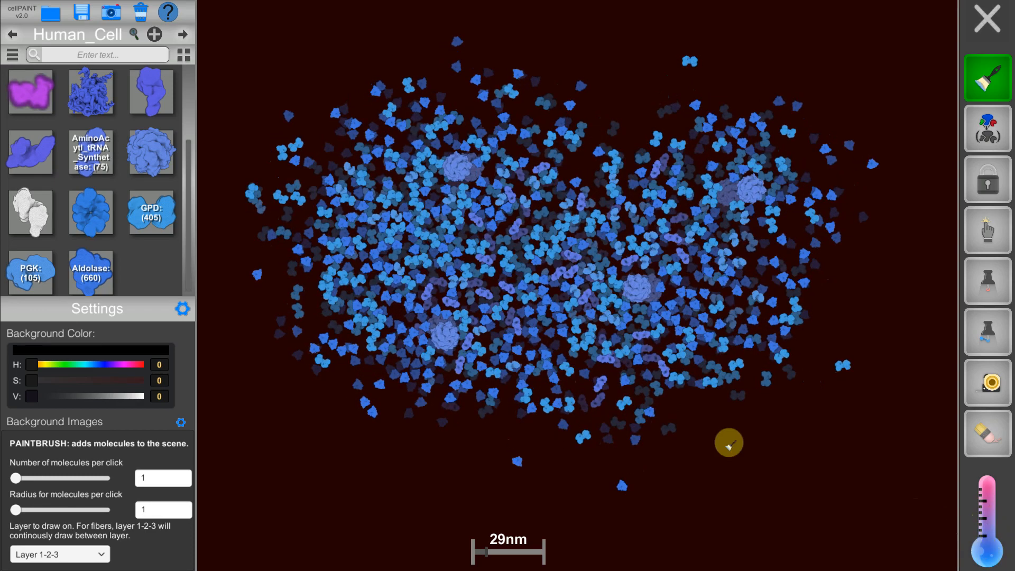
# - Clear the scene and place two Pyruvate_Kinase molecules and one CCT molecule near the centre
pyautogui.click(141, 14)
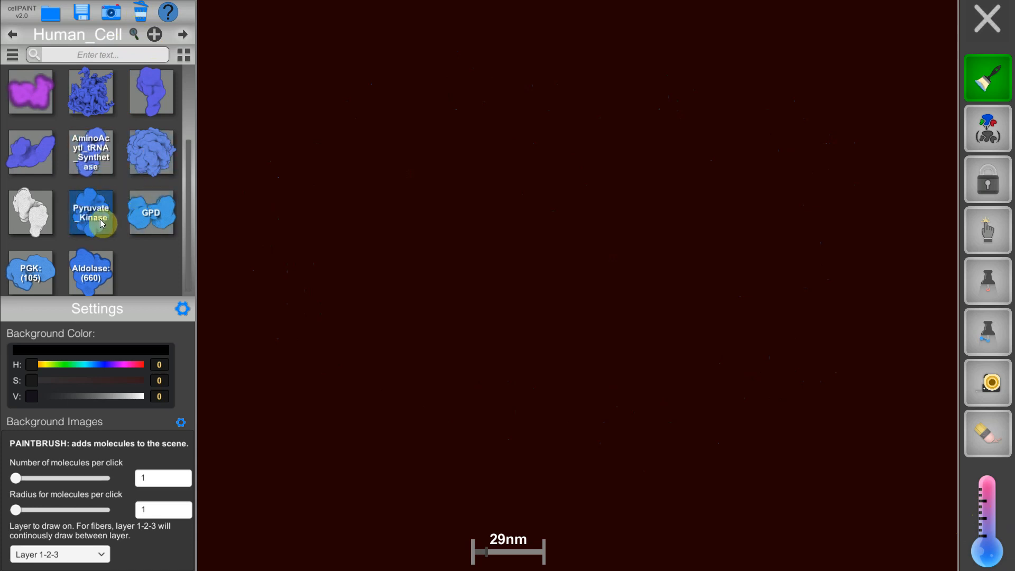
pyautogui.click(515, 347)
pyautogui.click(570, 291)
pyautogui.click(152, 152)
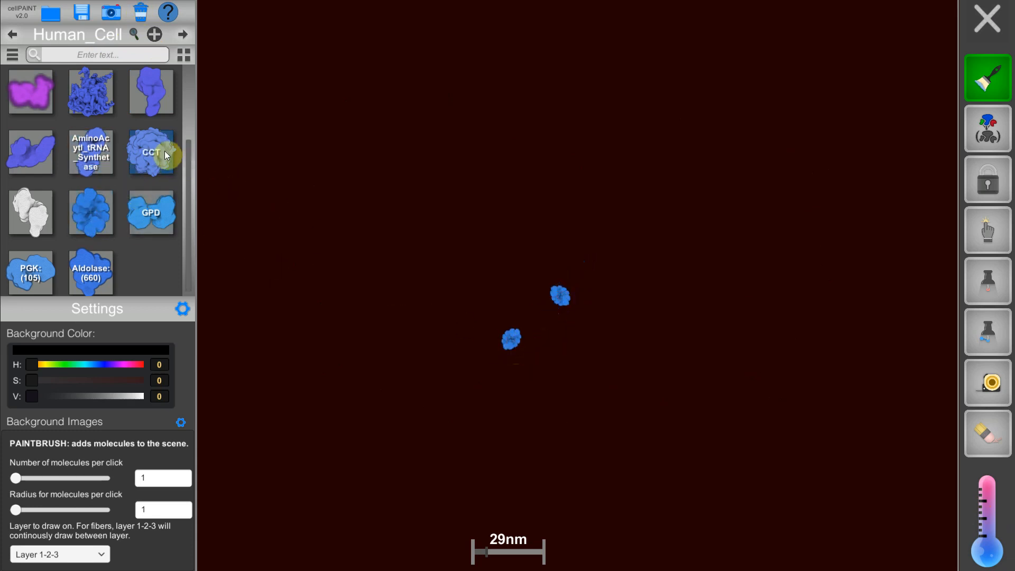
pyautogui.click(483, 291)
# - Place eight GPD molecules around the small central cluster and fill the gaps between them with Aldolase
pyautogui.click(91, 211)
pyautogui.click(471, 311)
pyautogui.click(486, 357)
pyautogui.click(571, 348)
pyautogui.click(539, 305)
pyautogui.click(538, 359)
pyautogui.click(498, 283)
pyautogui.click(560, 248)
pyautogui.click(592, 318)
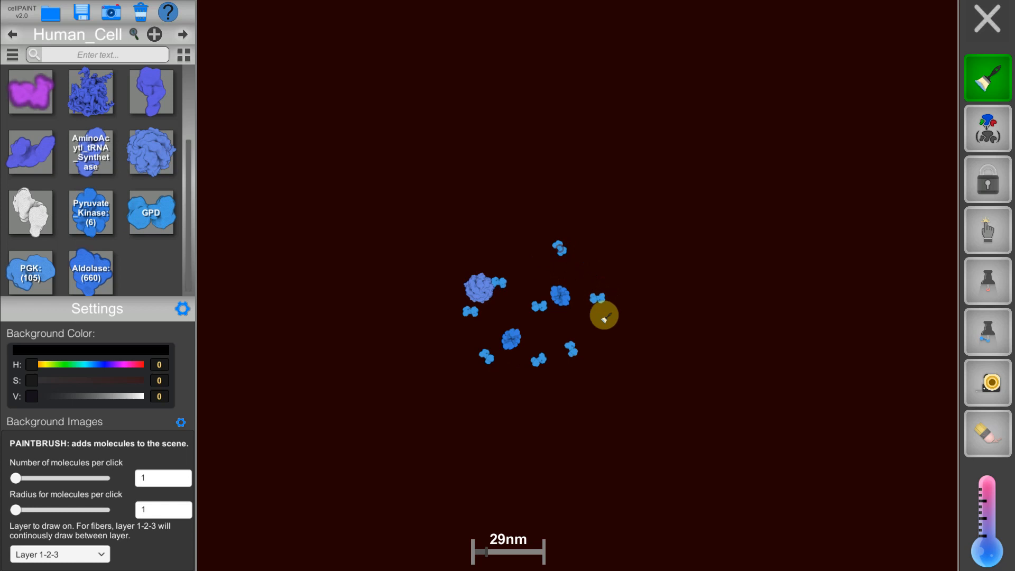
pyautogui.click(91, 272)
pyautogui.moveTo(568, 272)
pyautogui.mouseDown()
pyautogui.moveTo(585, 343)
pyautogui.moveTo(514, 337)
pyautogui.moveTo(528, 321)
pyautogui.moveTo(432, 315)
pyautogui.mouseUp()
# - Add two Elongation_Factor and two Transfer_RNA molecules inside the cluster
pyautogui.click(17, 263)
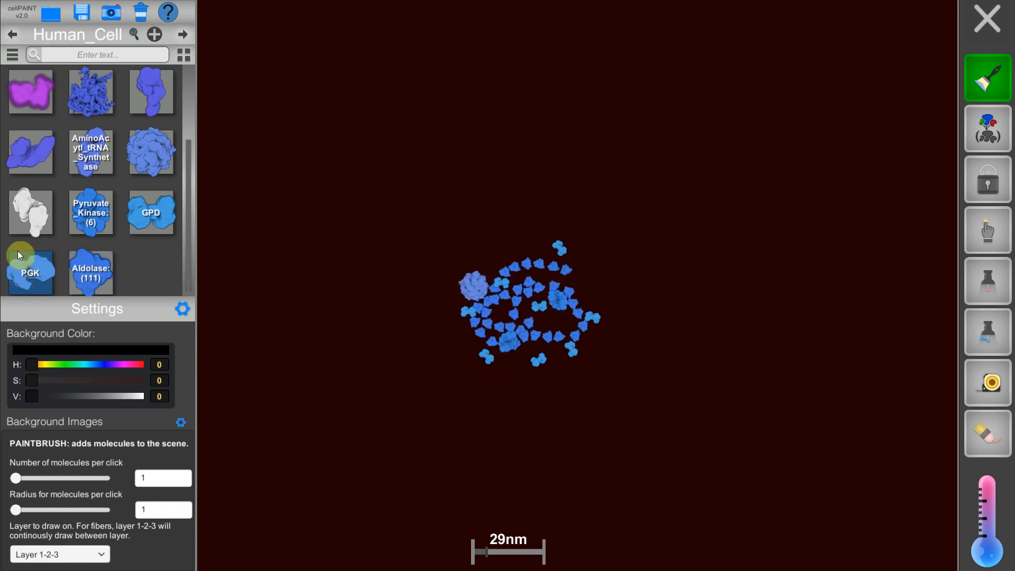
pyautogui.click(509, 308)
pyautogui.click(524, 272)
pyautogui.click(147, 108)
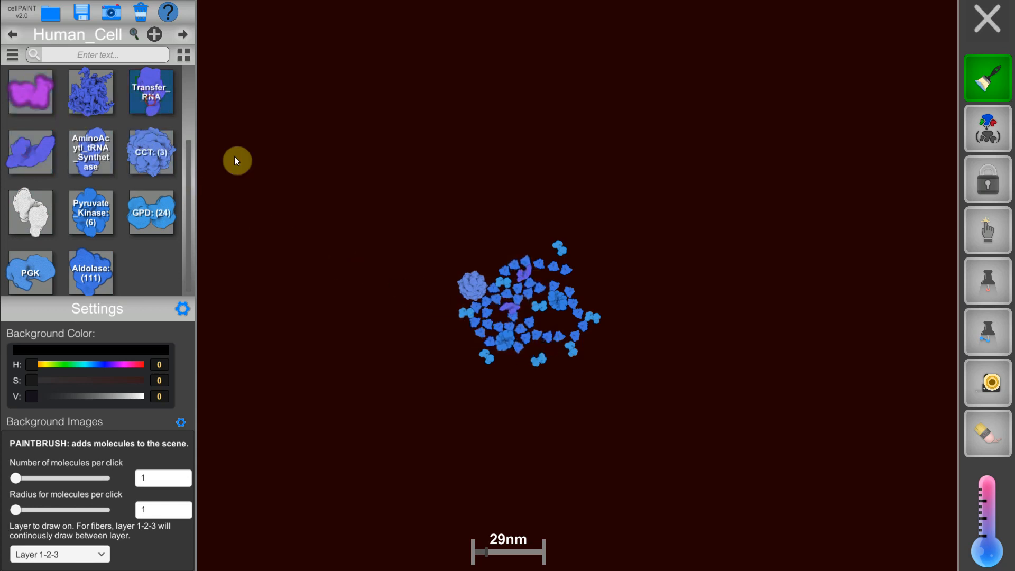
pyautogui.click(505, 266)
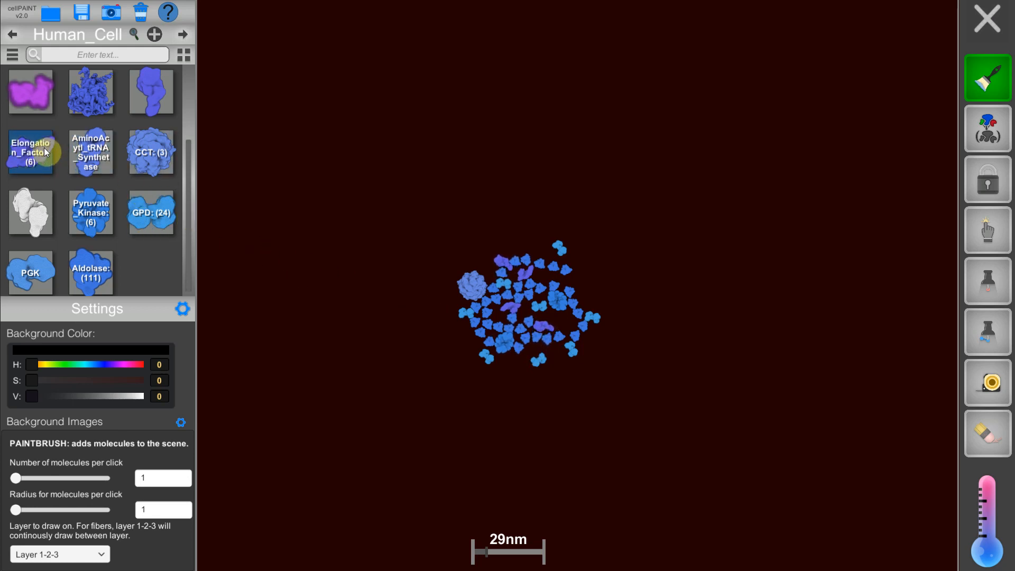
pyautogui.click(40, 267)
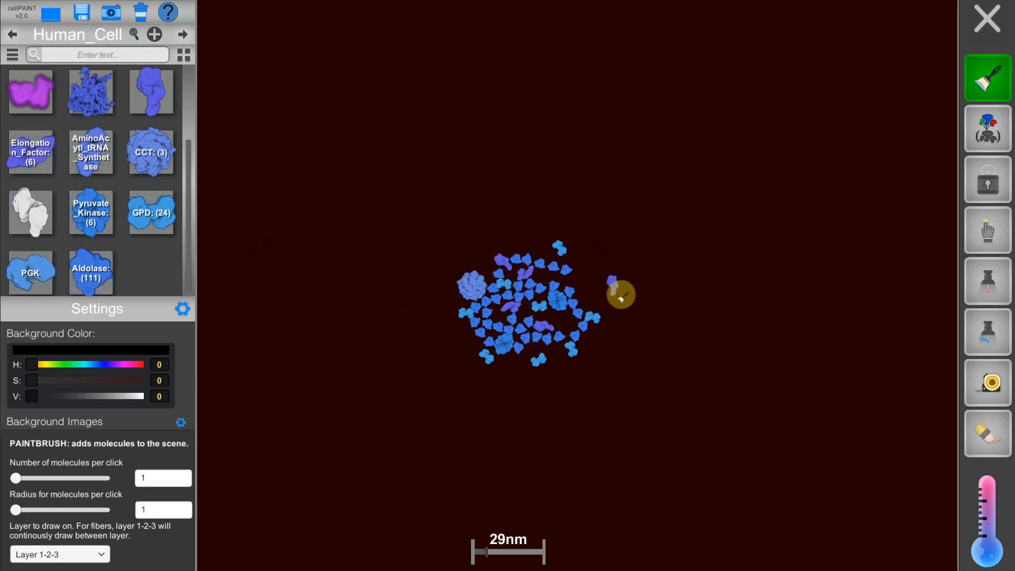
# - Raise the temperature briefly to loosen the cluster, and bring it back down to minimum
pyautogui.click(994, 552)
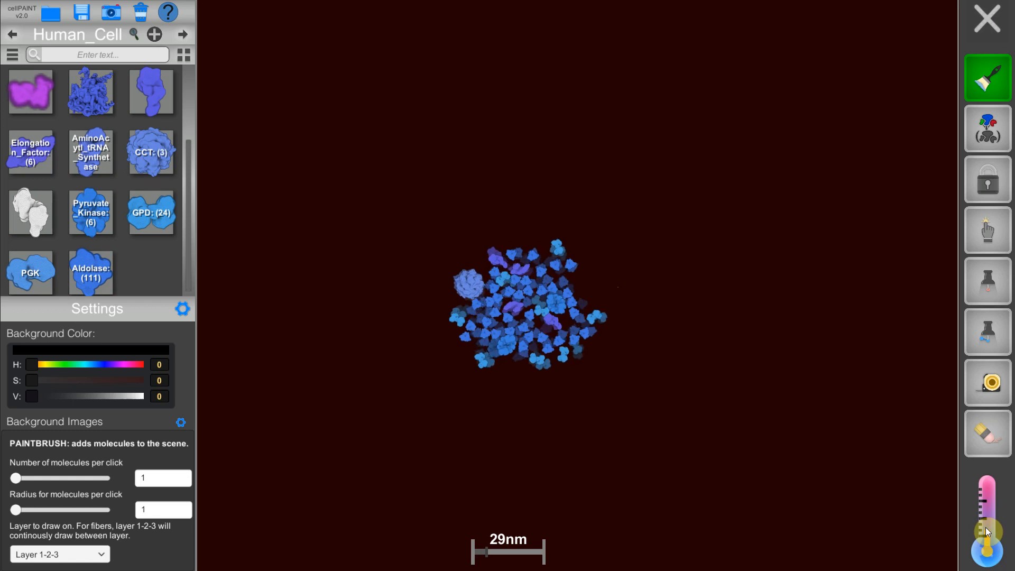
pyautogui.moveTo(988, 531); pyautogui.dragTo(991, 569)
pyautogui.moveTo(336, 360)
pyautogui.mouseDown()
pyautogui.moveTo(200, 354)
pyautogui.moveTo(231, 389)
pyautogui.mouseUp()
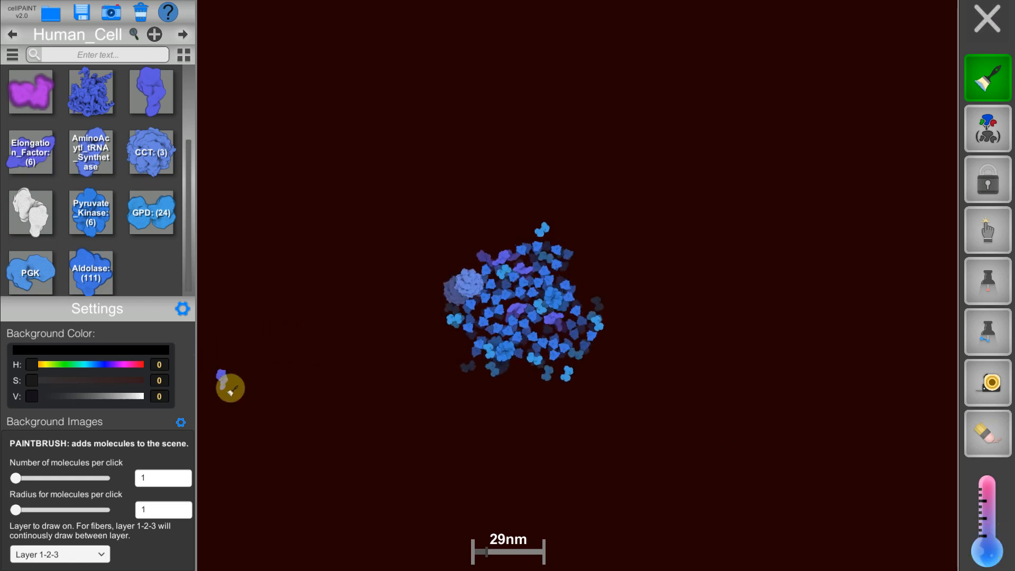
# - Select every molecule in the cluster and create a group from them with a name beginning with cellMi
pyautogui.click(988, 128)
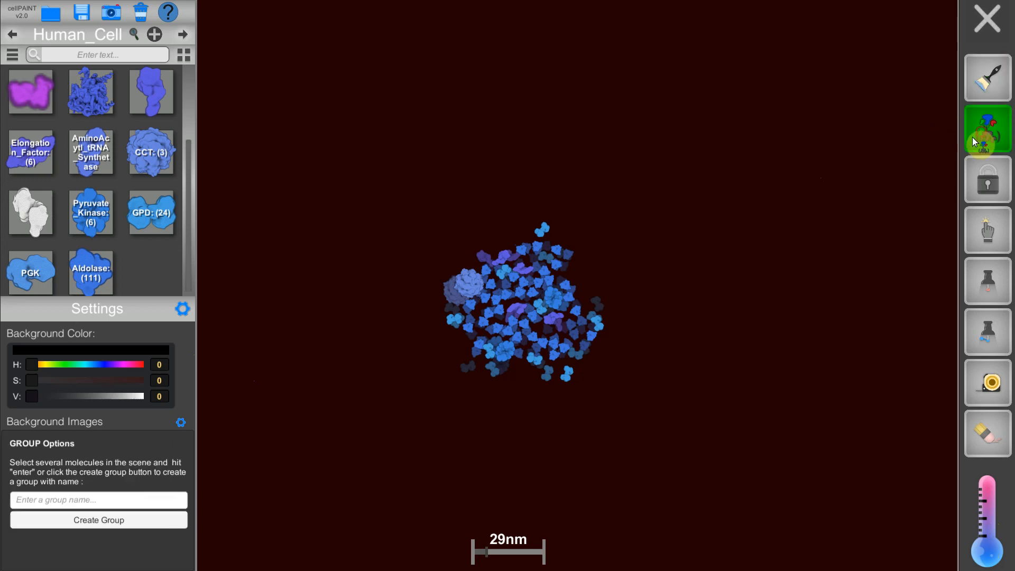
pyautogui.doubleClick(505, 301)
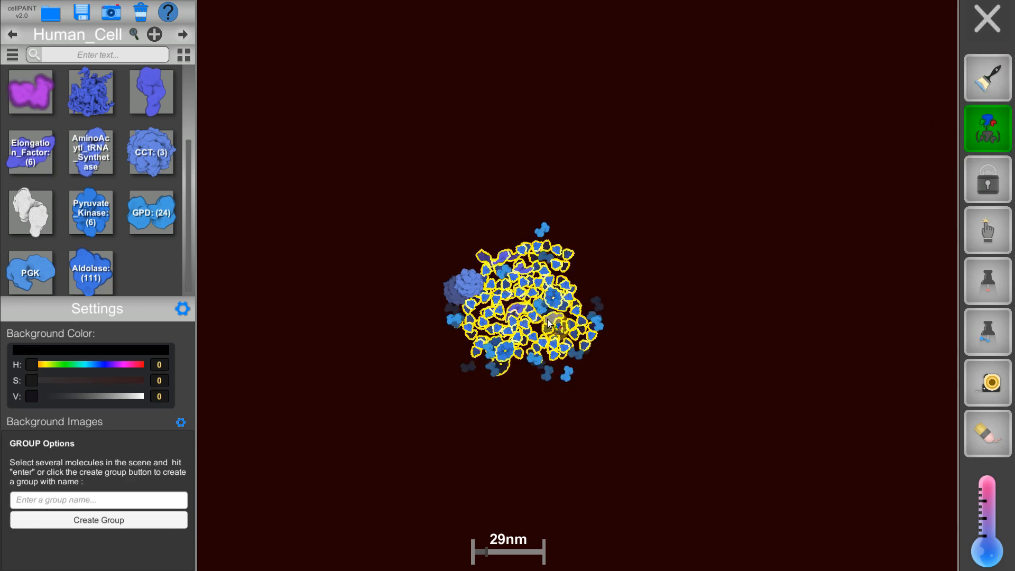
pyautogui.doubleClick(550, 319)
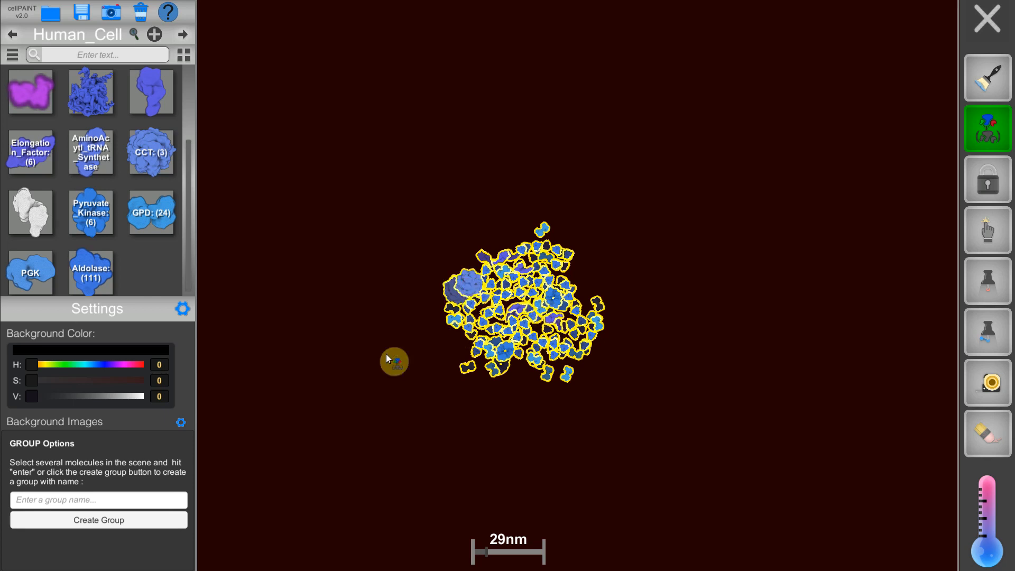
pyautogui.click(51, 507)
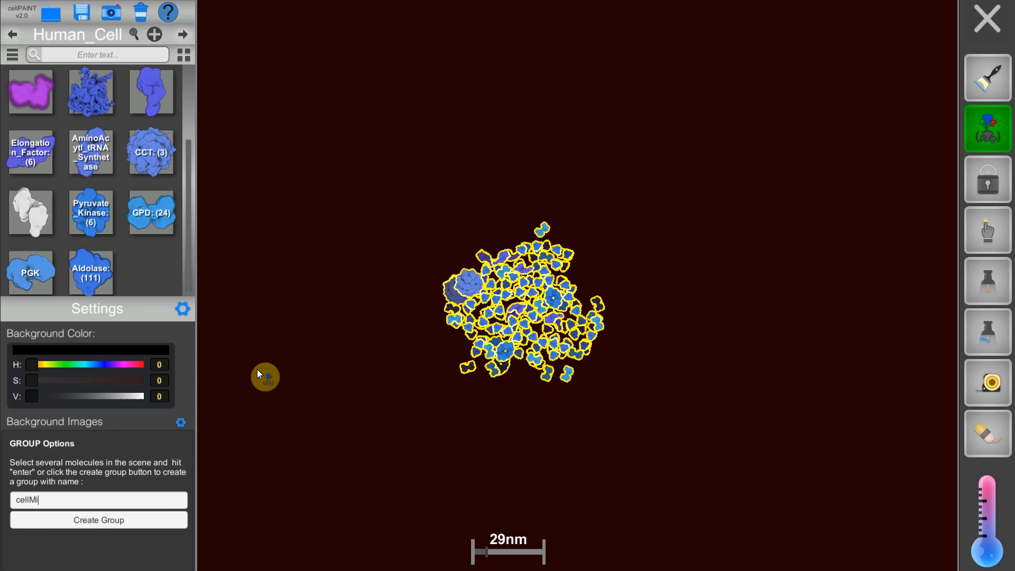
pyautogui.click(119, 524)
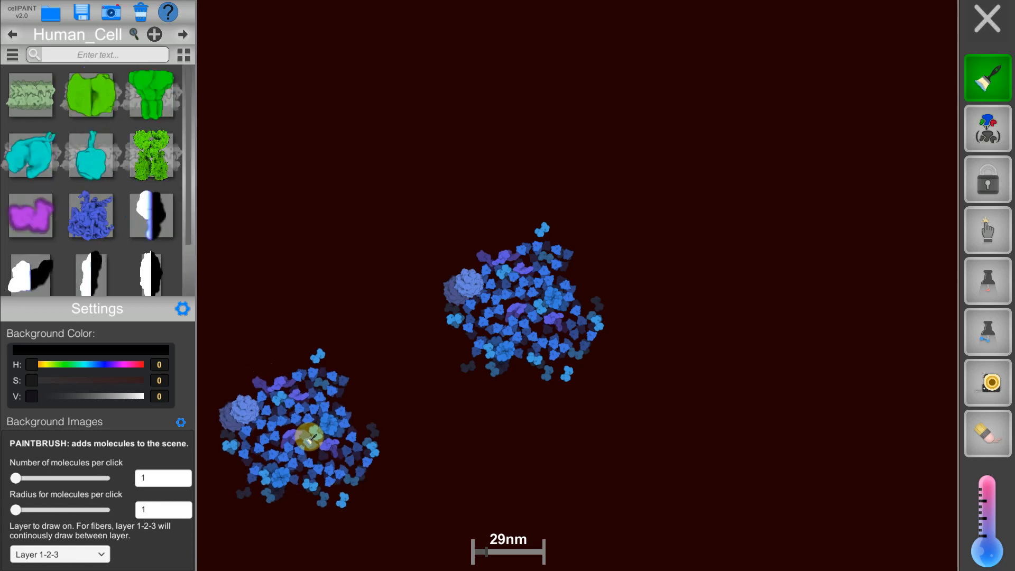
# - Paint repeated copies of the new group side by side around the original cluster to fill most of the canvas
pyautogui.click(392, 339)
pyautogui.click(435, 184)
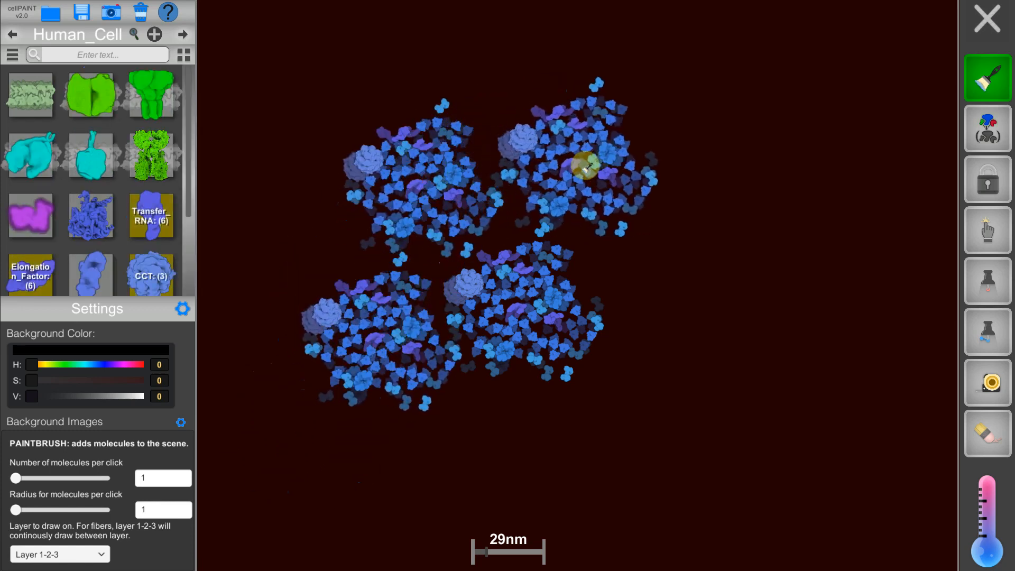
pyautogui.click(578, 162)
pyautogui.click(672, 286)
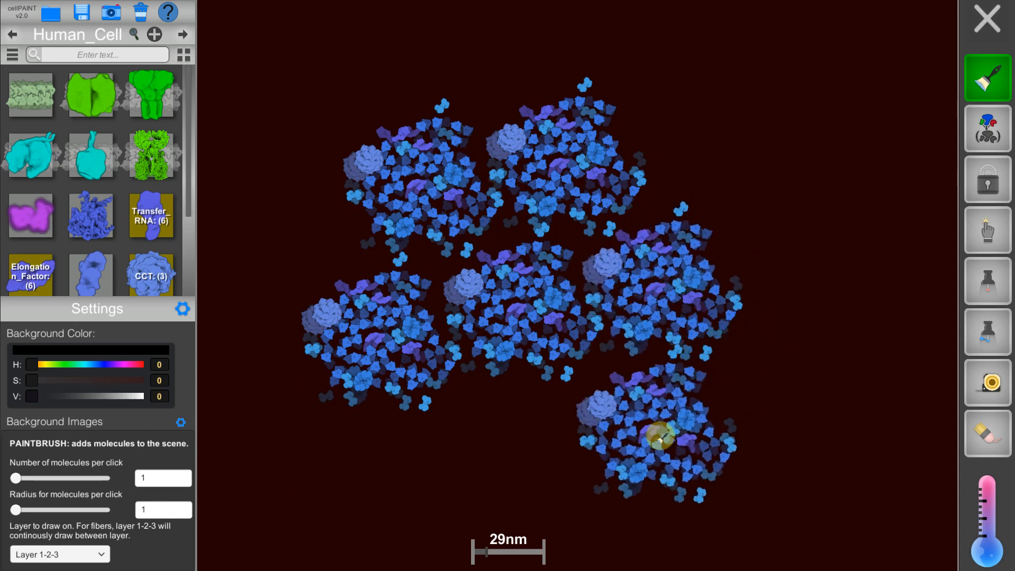
pyautogui.click(605, 453)
pyautogui.click(503, 447)
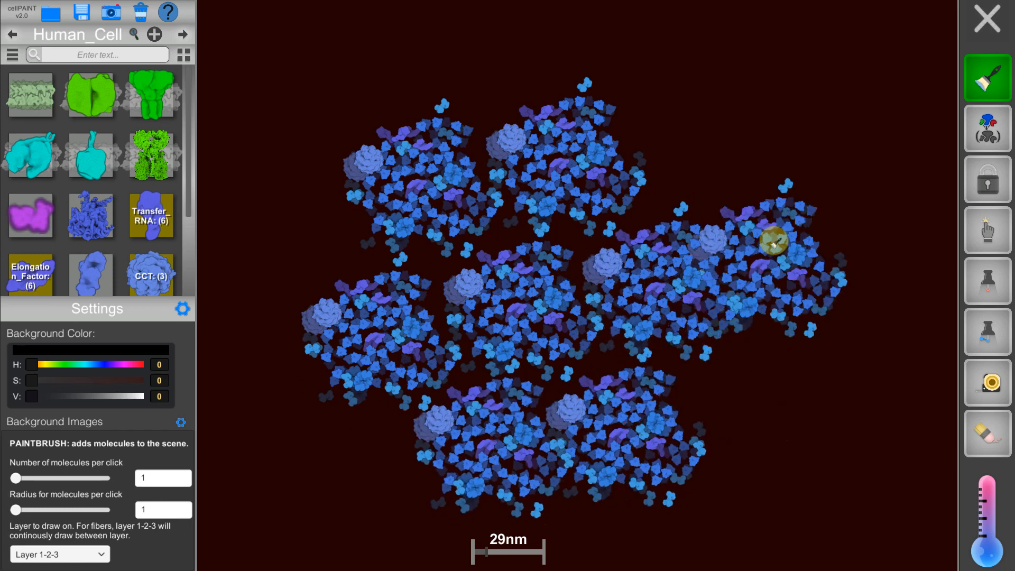
pyautogui.click(725, 141)
pyautogui.click(805, 269)
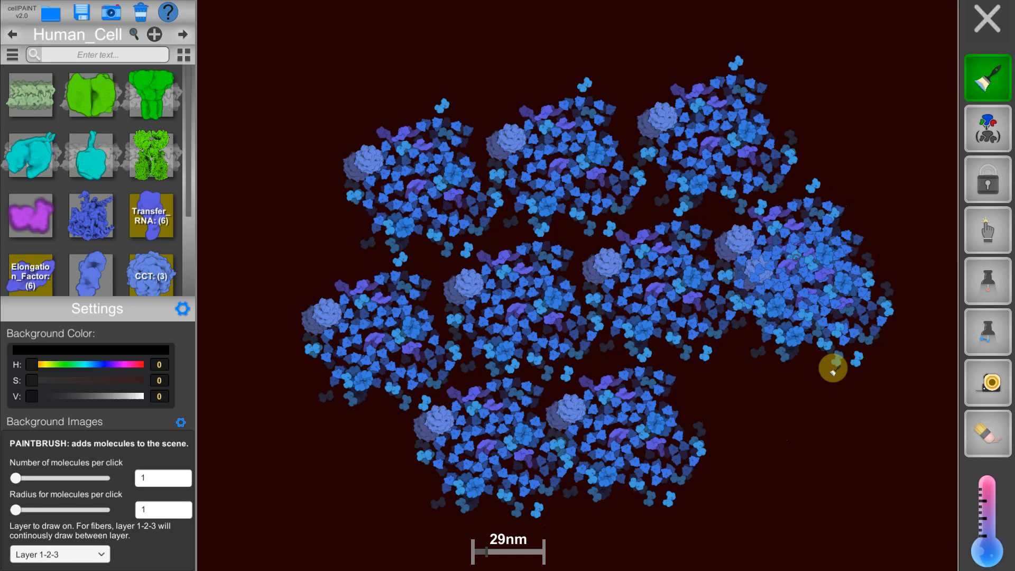
pyautogui.click(778, 414)
pyautogui.click(290, 223)
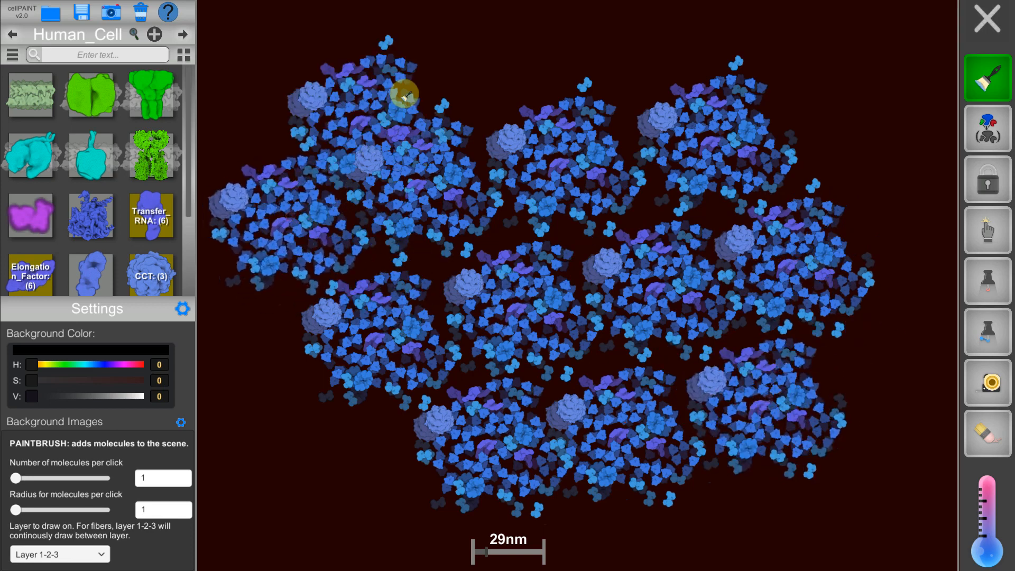
# - Raise the temperature so the pasted groups blend together, and lower it to minimum
pyautogui.moveTo(992, 543); pyautogui.dragTo(988, 500)
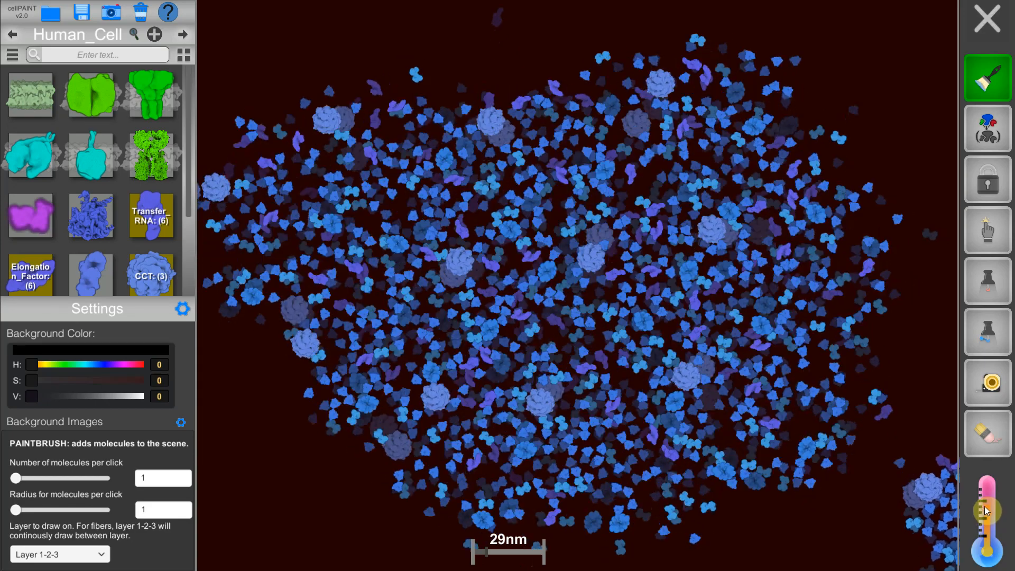
pyautogui.moveTo(987, 511); pyautogui.dragTo(987, 550)
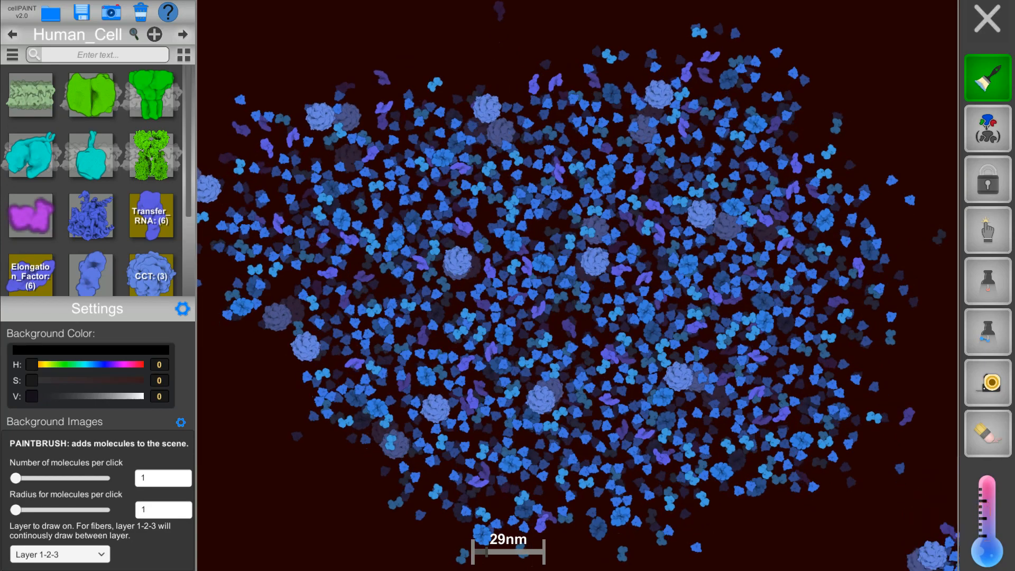
pyautogui.moveTo(899, 74); pyautogui.dragTo(865, 92)
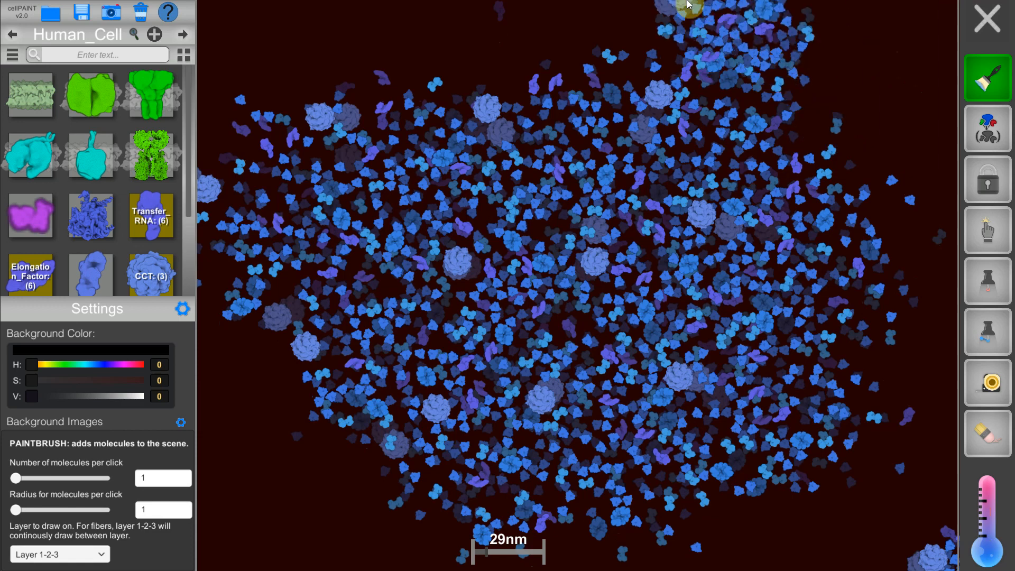
# - Clear the scene and draw a closed round membrane about 80 nm across using the CoronavirusSept palette
pyautogui.click(142, 14)
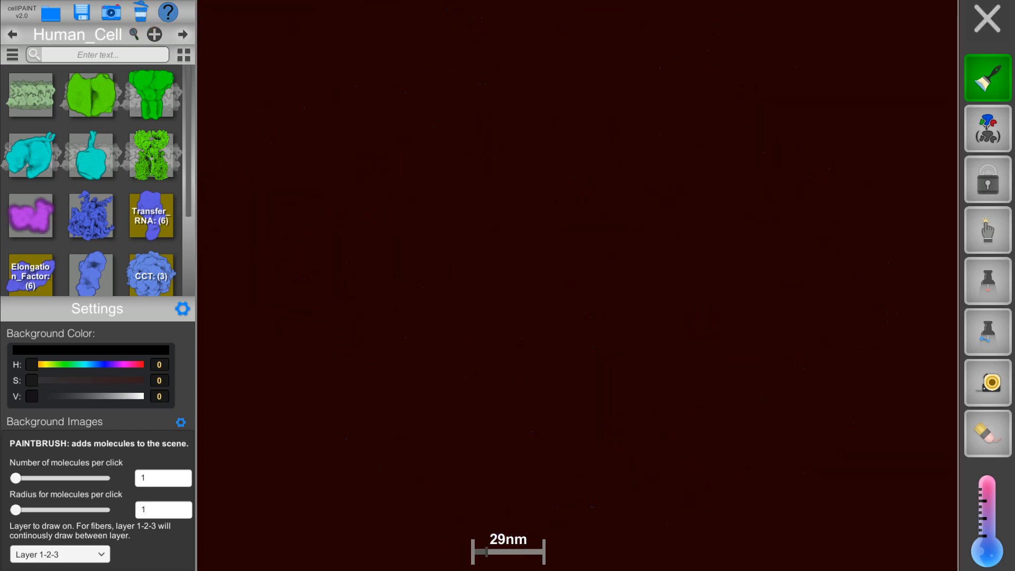
pyautogui.click(182, 35)
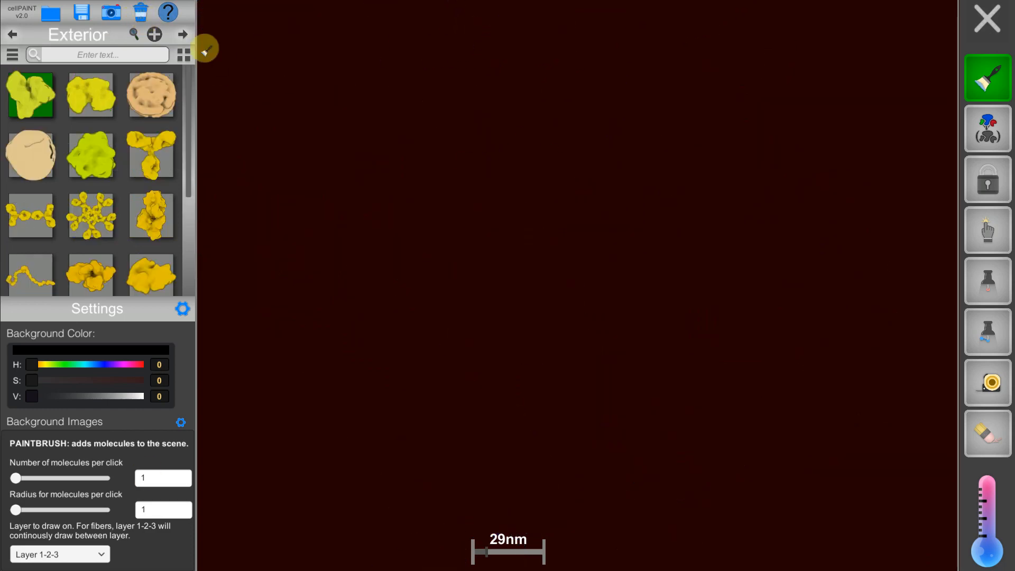
pyautogui.click(183, 35)
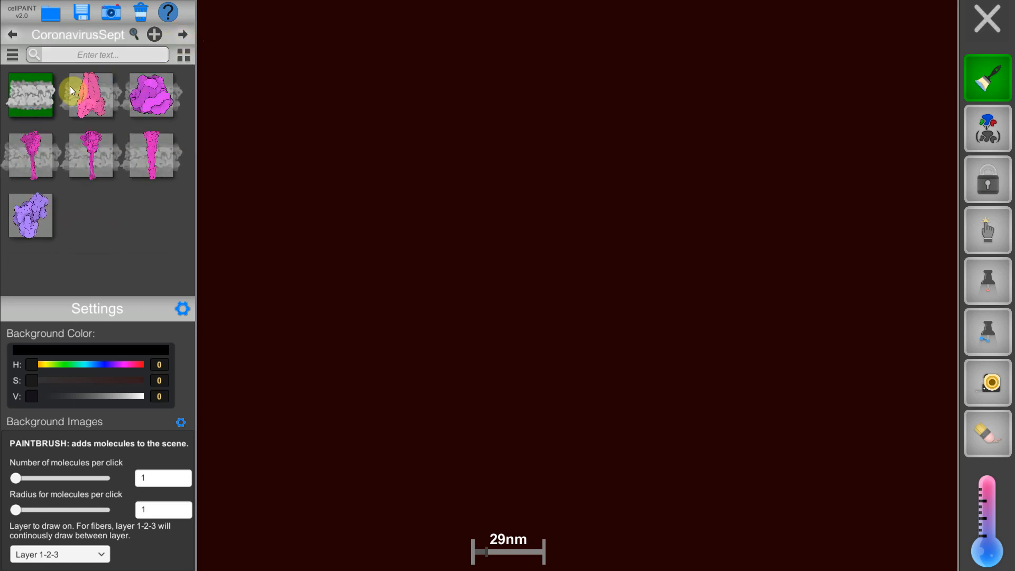
pyautogui.moveTo(345, 96)
pyautogui.mouseDown()
pyautogui.moveTo(434, 100)
pyautogui.moveTo(455, 112)
pyautogui.moveTo(478, 185)
pyautogui.moveTo(469, 218)
pyautogui.moveTo(415, 271)
pyautogui.moveTo(364, 280)
pyautogui.moveTo(293, 245)
pyautogui.moveTo(275, 181)
pyautogui.moveTo(298, 117)
pyautogui.moveTo(322, 102)
pyautogui.mouseUp()
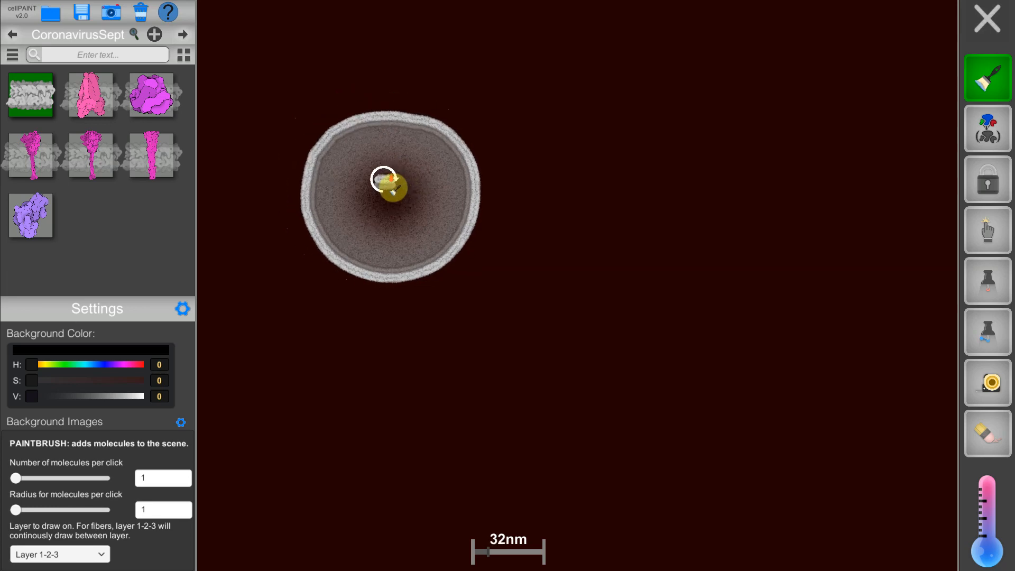
pyautogui.scroll(-5, 494, 233)
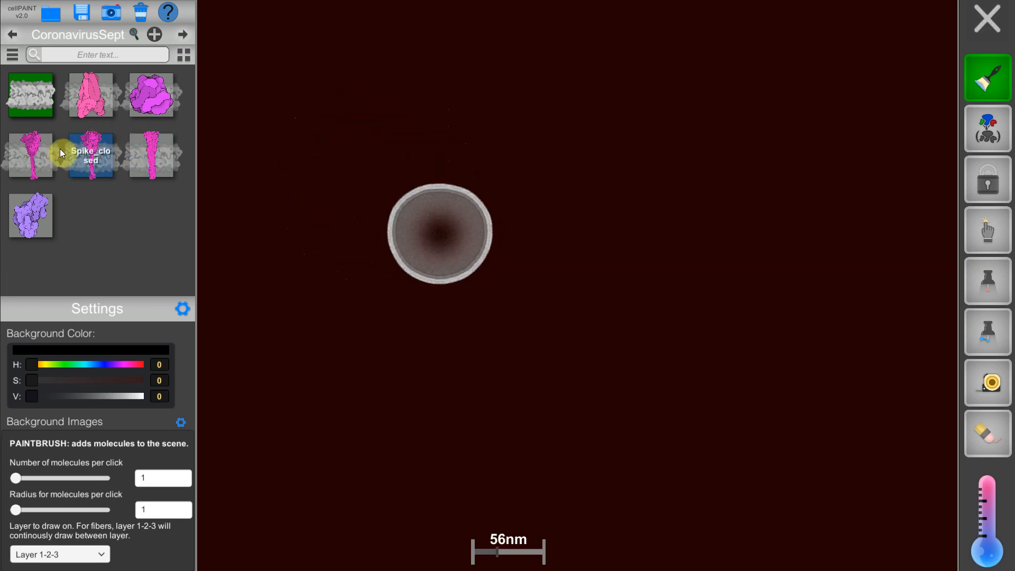
# - Place six Spike_closed proteins spaced around the outside of the round membrane
pyautogui.click(77, 160)
pyautogui.click(422, 177)
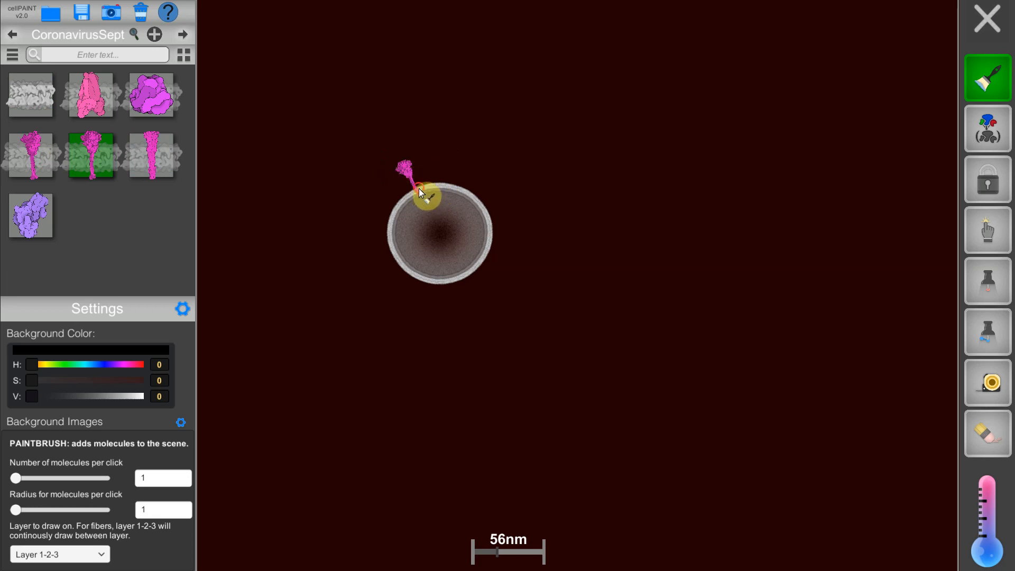
pyautogui.click(488, 225)
pyautogui.click(479, 266)
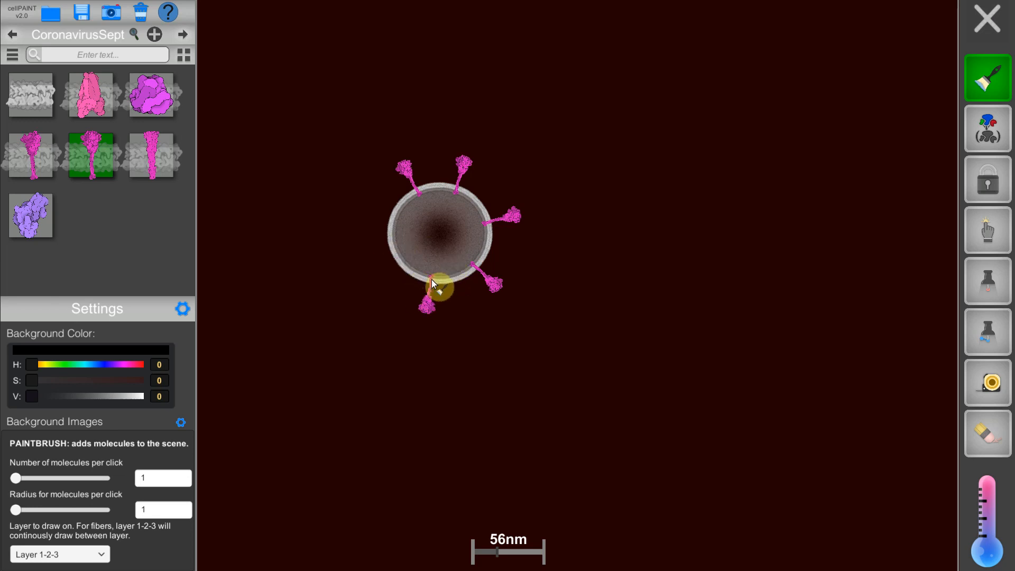
# - Embed M proteins at intervals around the round membrane and add E proteins in the gaps between them
pyautogui.click(91, 94)
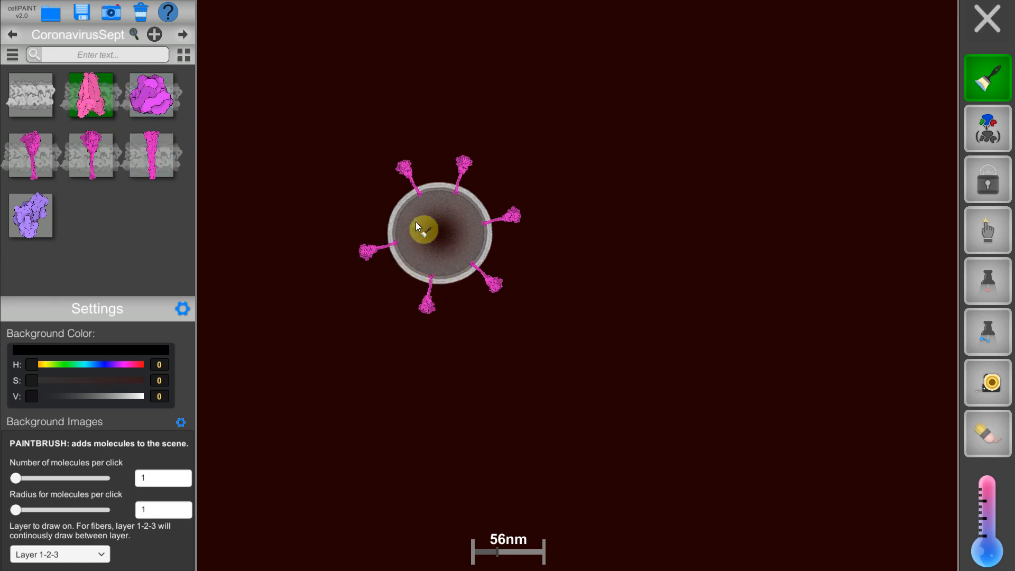
pyautogui.moveTo(493, 236)
pyautogui.mouseDown()
pyautogui.moveTo(473, 273)
pyautogui.moveTo(421, 278)
pyautogui.mouseUp()
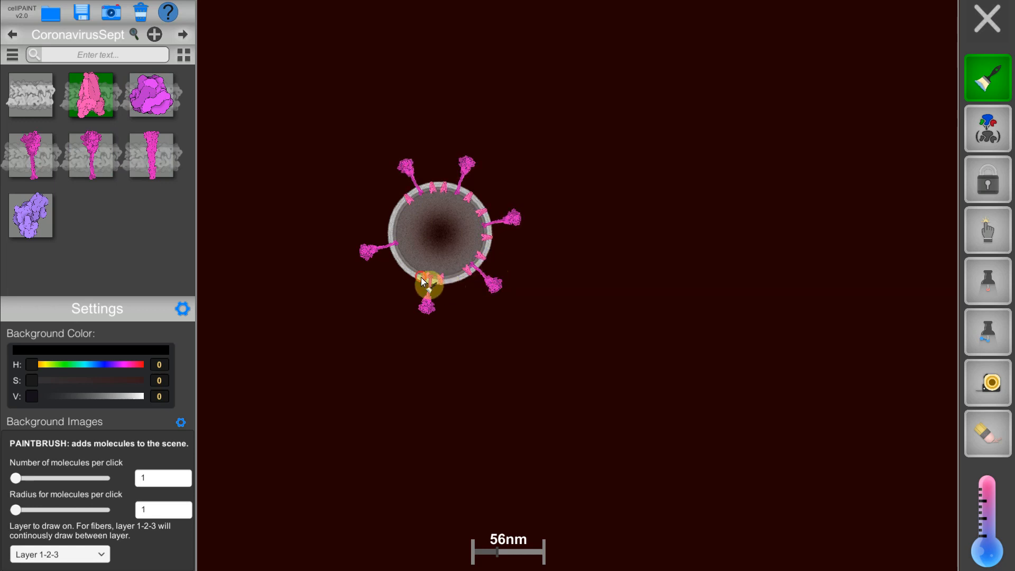
pyautogui.click(138, 96)
pyautogui.click(398, 221)
pyautogui.click(438, 239)
pyautogui.click(395, 214)
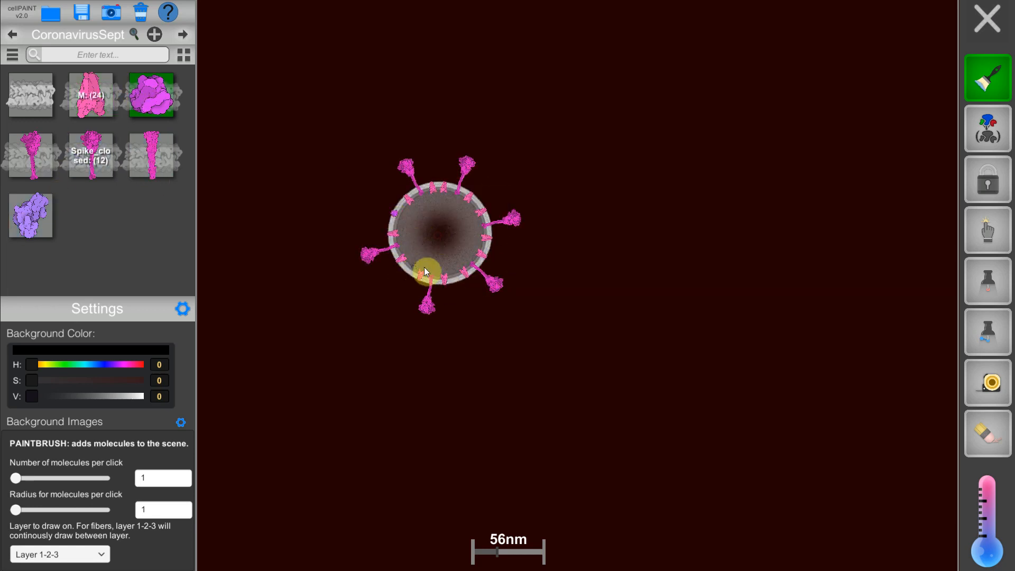
# - Draw a coiled Nucleocapsid fiber filling the inside of the round membrane
pyautogui.click(31, 216)
pyautogui.moveTo(419, 227)
pyautogui.mouseDown()
pyautogui.moveTo(447, 211)
pyautogui.moveTo(426, 236)
pyautogui.moveTo(500, 265)
pyautogui.mouseUp()
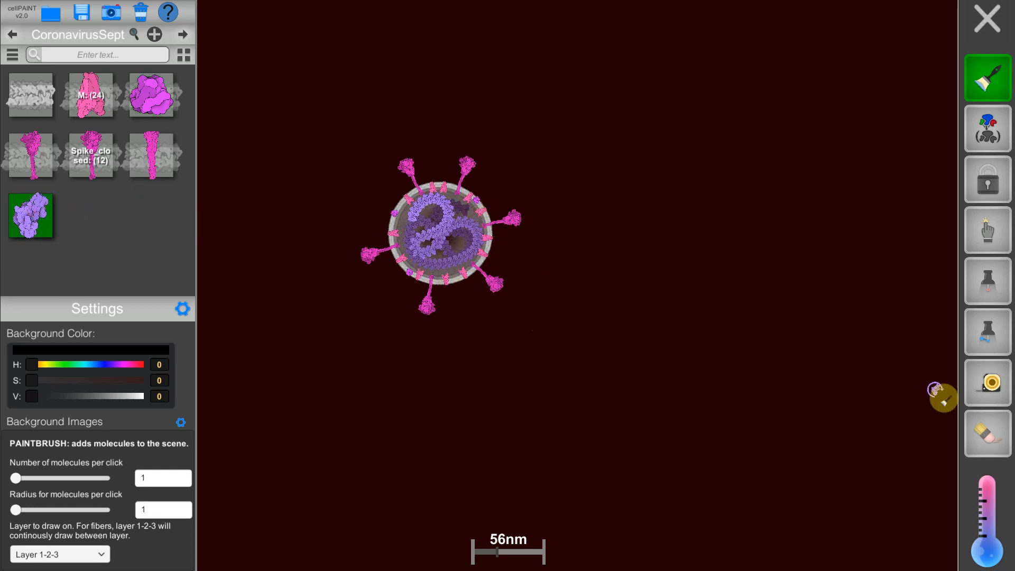
# - Nudge the spikes apart around the membrane and reshape the inner coil, then lower the temperature to minimum
pyautogui.click(988, 230)
pyautogui.moveTo(499, 190); pyautogui.dragTo(458, 315)
pyautogui.moveTo(380, 259); pyautogui.dragTo(426, 281)
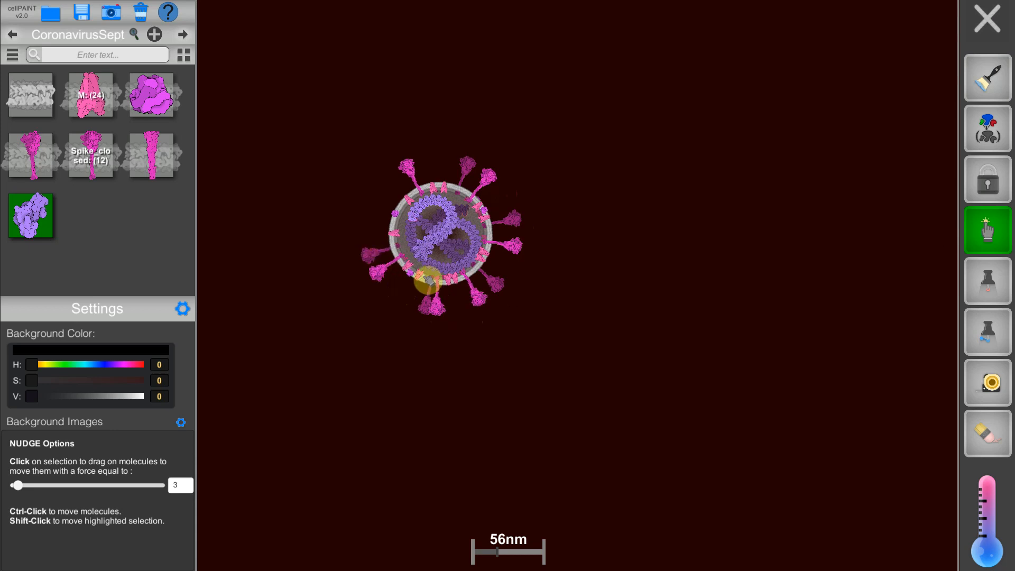
pyautogui.moveTo(455, 283)
pyautogui.mouseDown()
pyautogui.moveTo(500, 259)
pyautogui.moveTo(429, 198)
pyautogui.moveTo(424, 171)
pyautogui.moveTo(467, 200)
pyautogui.moveTo(430, 196)
pyautogui.moveTo(405, 223)
pyautogui.mouseUp()
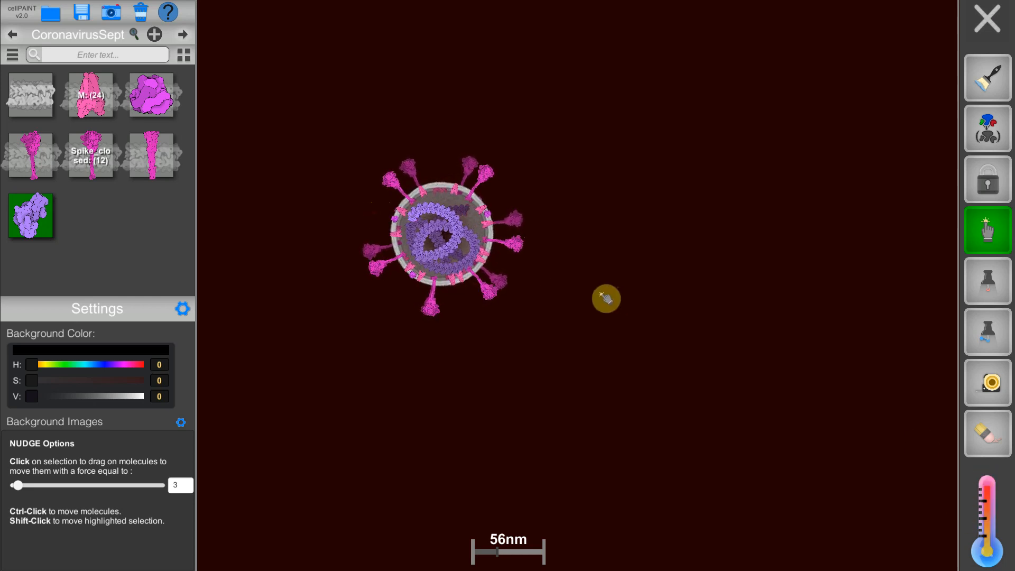
pyautogui.click(992, 543)
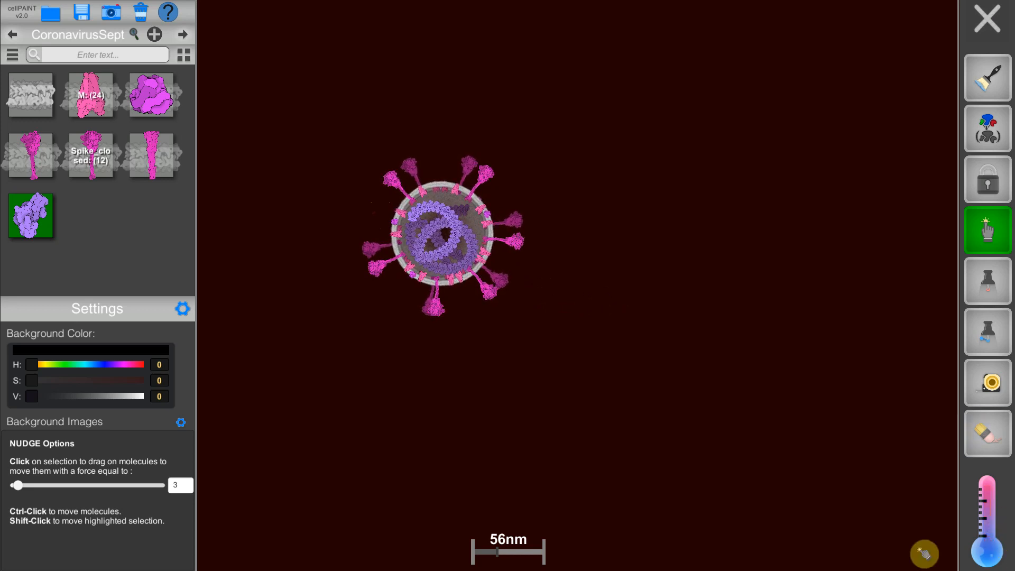
# - Group the nucleocapsid fiber and the membrane with all its proteins under the name Coronavirus
pyautogui.click(994, 137)
pyautogui.click(43, 507)
pyautogui.write('Coronavirus')
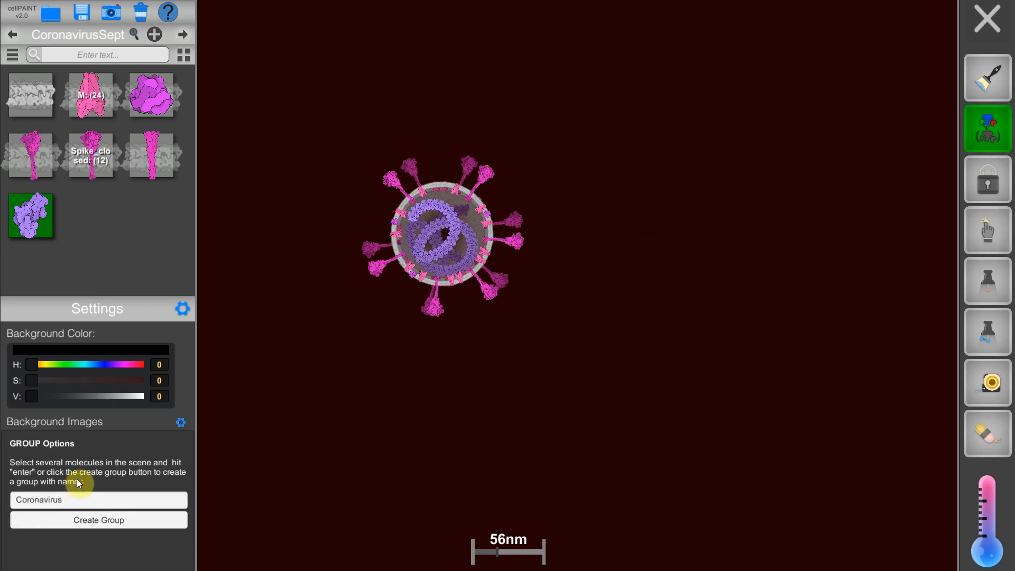
pyautogui.click(437, 246)
pyautogui.click(487, 218)
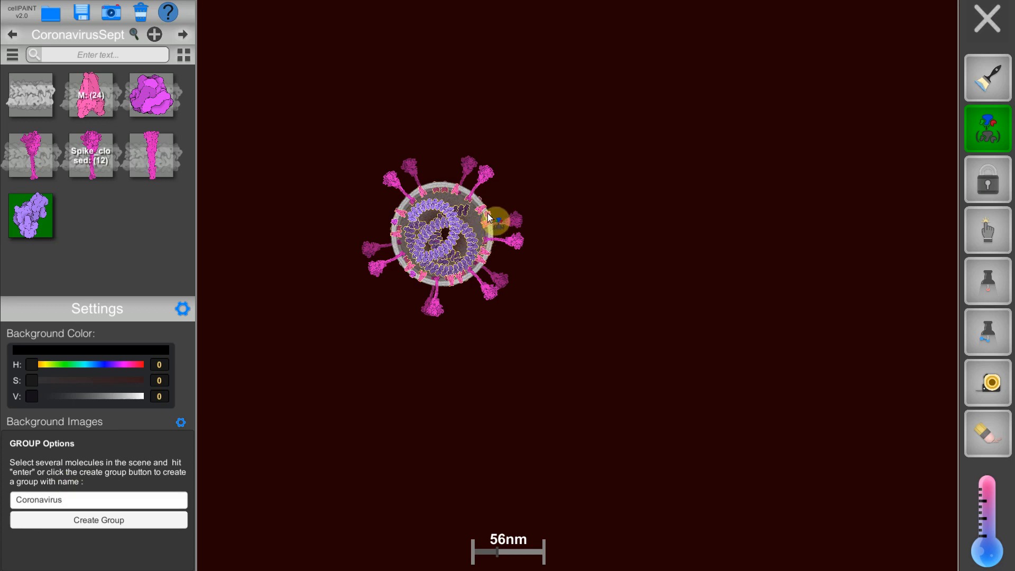
pyautogui.click(488, 213)
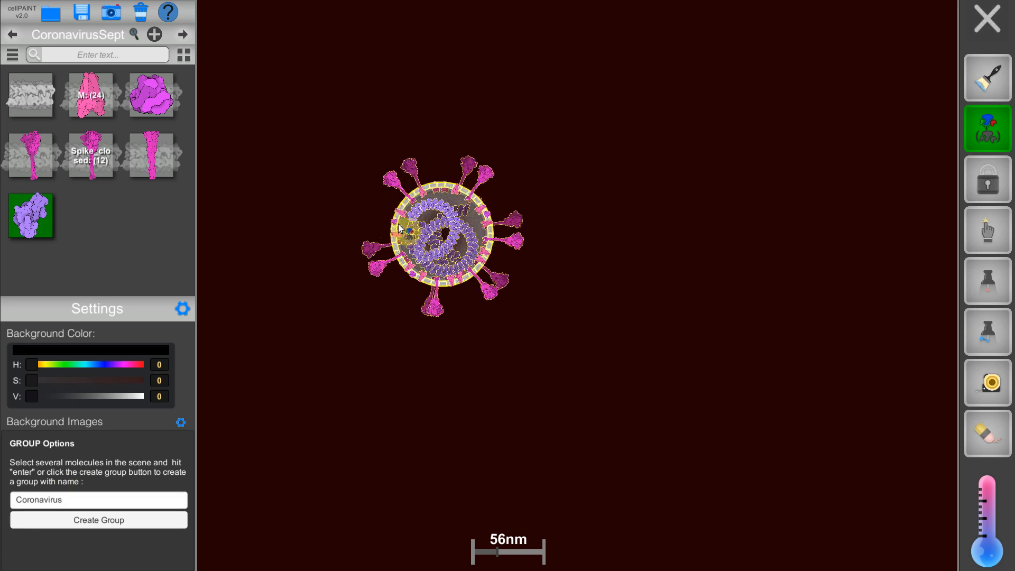
pyautogui.scroll(2, 421, 236)
pyautogui.scroll(3, 646, 276)
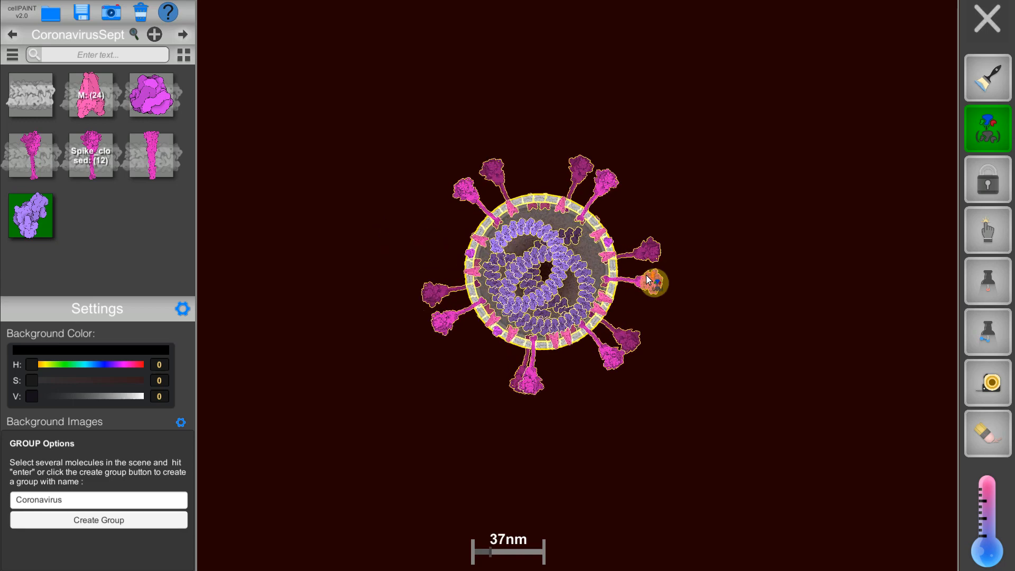
pyautogui.scroll(2, 649, 280)
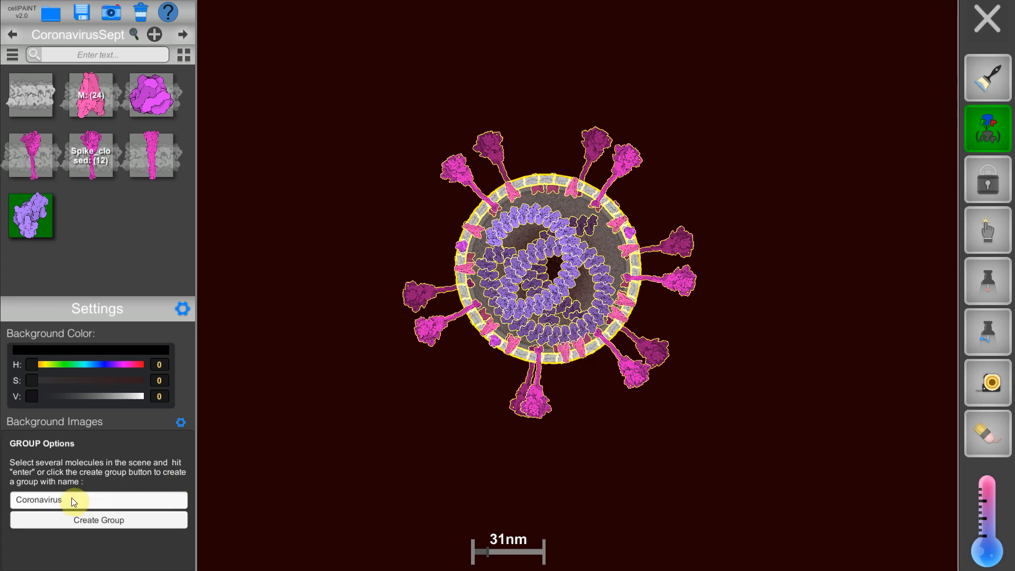
pyautogui.click(107, 522)
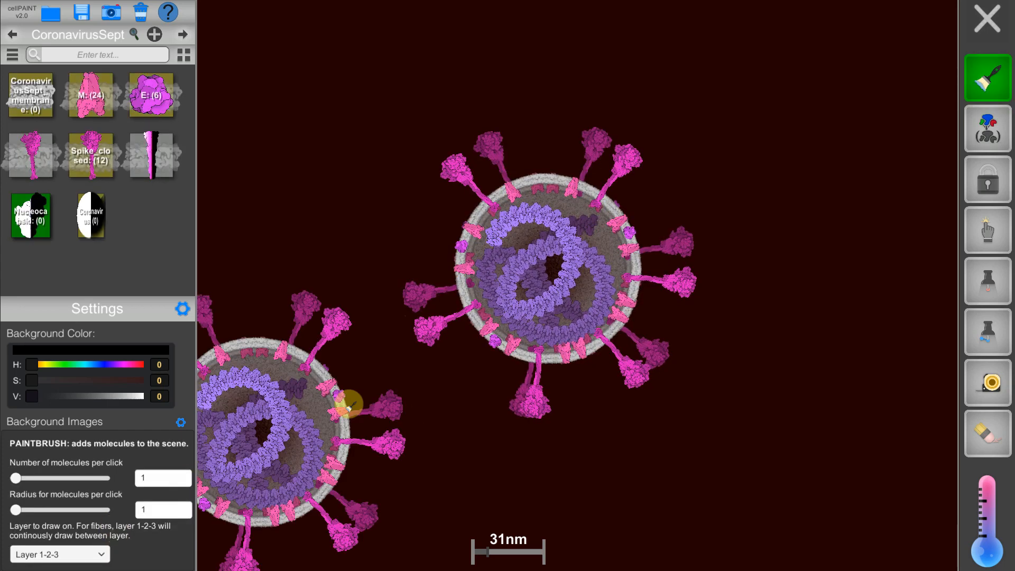
# - Paint six copies of the Coronavirus group, spread out around and above the original virus
pyautogui.scroll(-5, 332, 376)
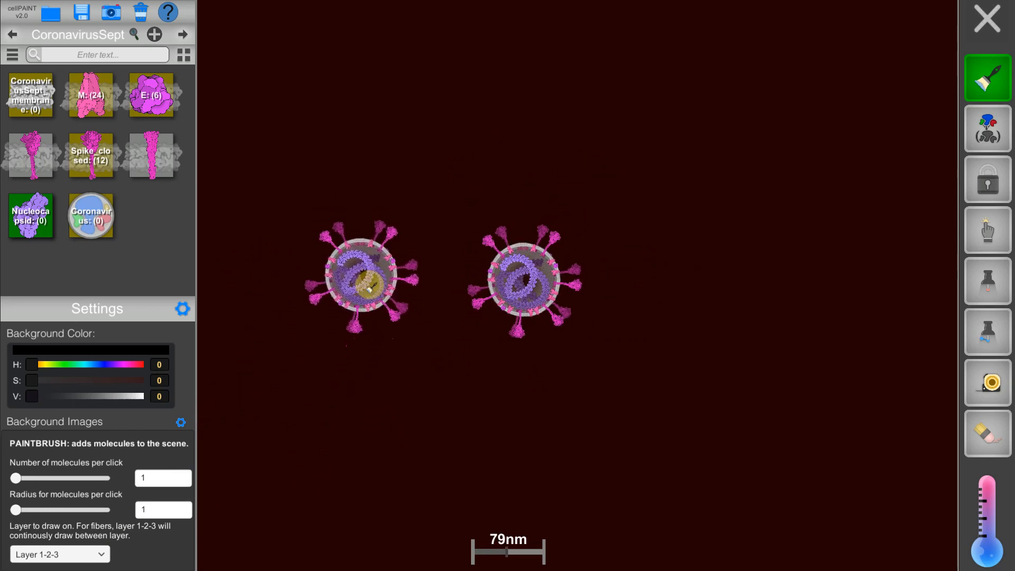
pyautogui.click(337, 173)
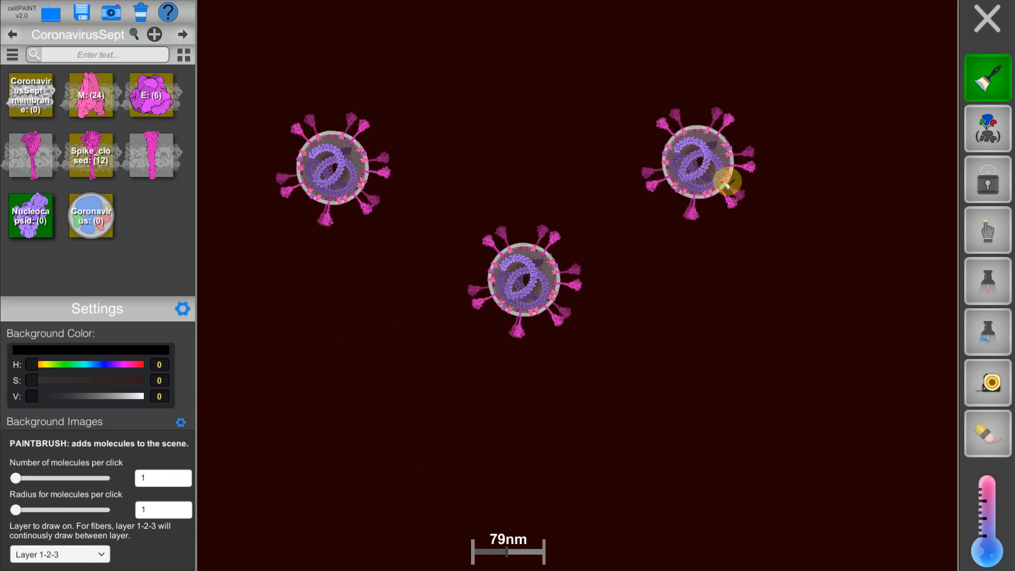
pyautogui.click(497, 156)
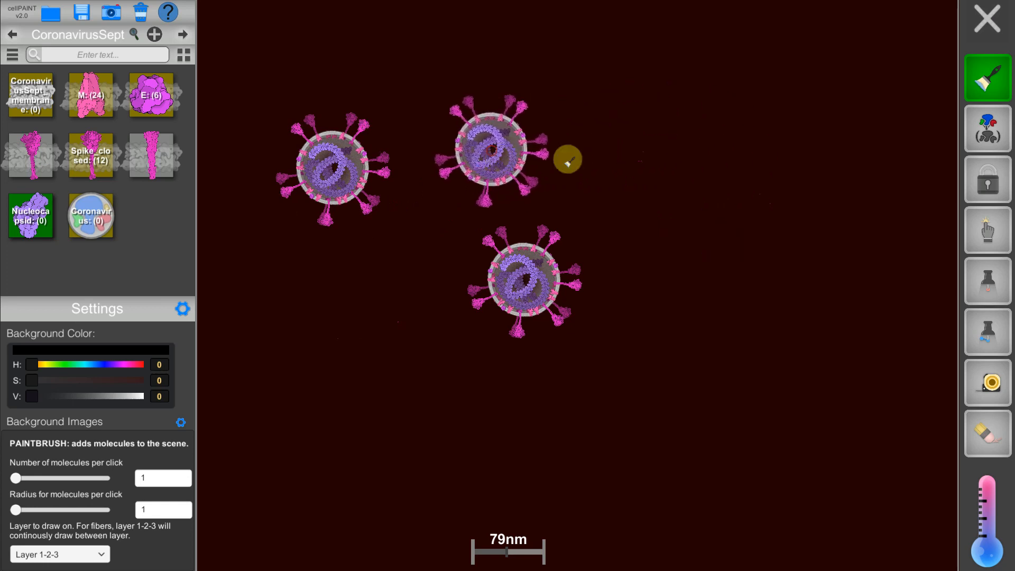
pyautogui.click(683, 246)
pyautogui.click(815, 140)
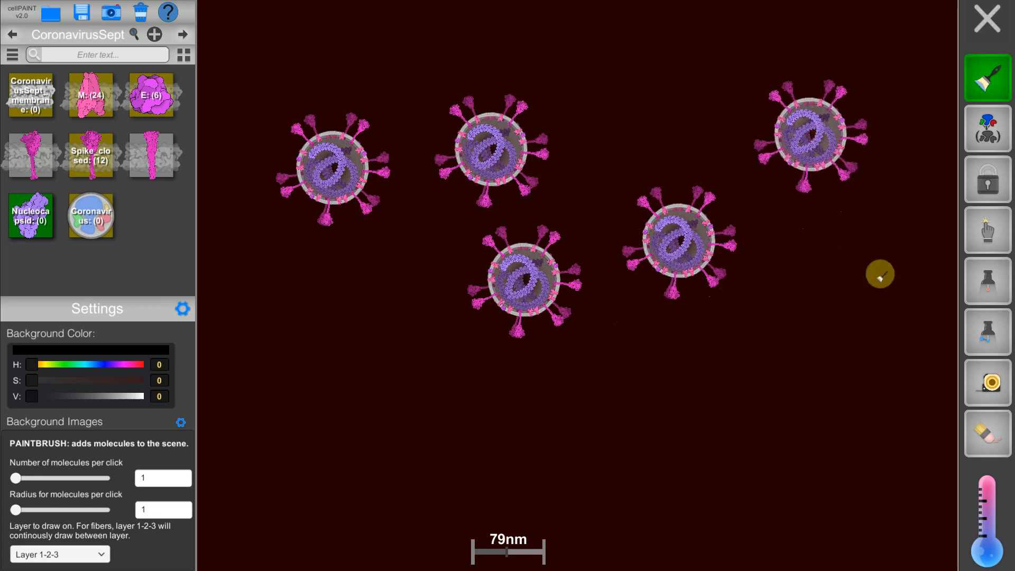
pyautogui.click(823, 298)
pyautogui.click(626, 85)
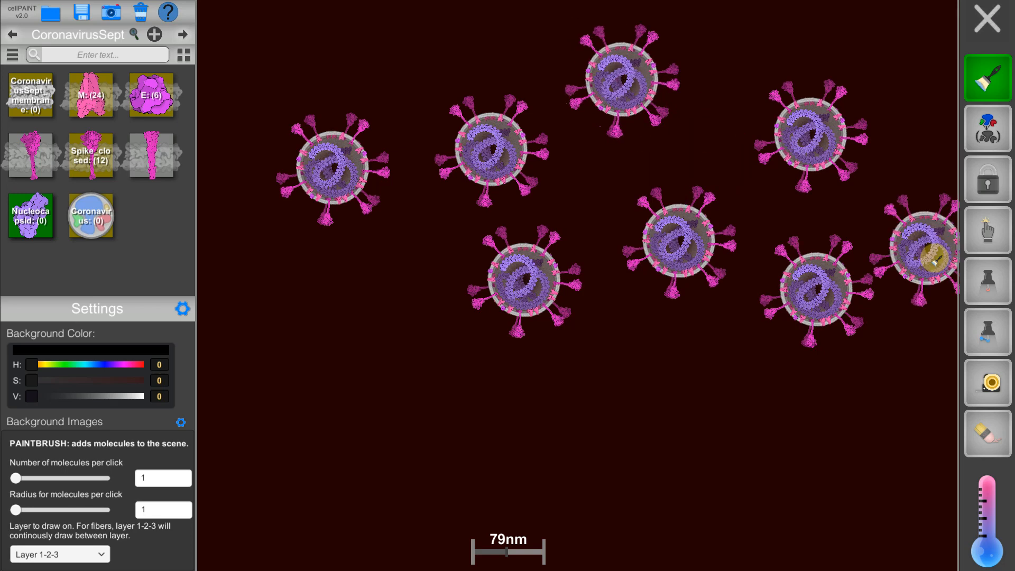
# - Try to animate the virus copies by raising the temperature, and dismiss the physics message
pyautogui.click(31, 107)
pyautogui.moveTo(987, 551); pyautogui.dragTo(994, 502)
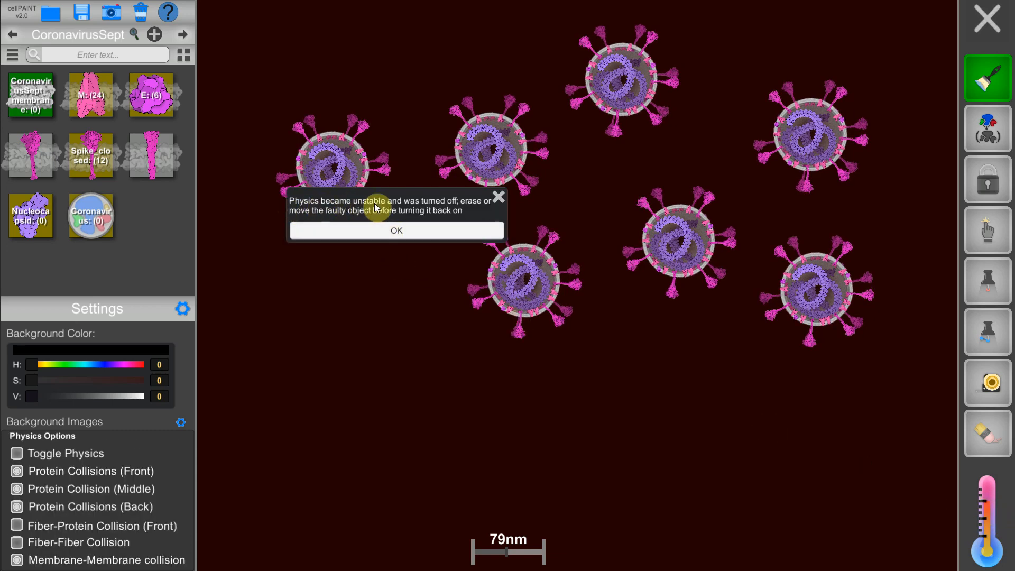
pyautogui.click(399, 234)
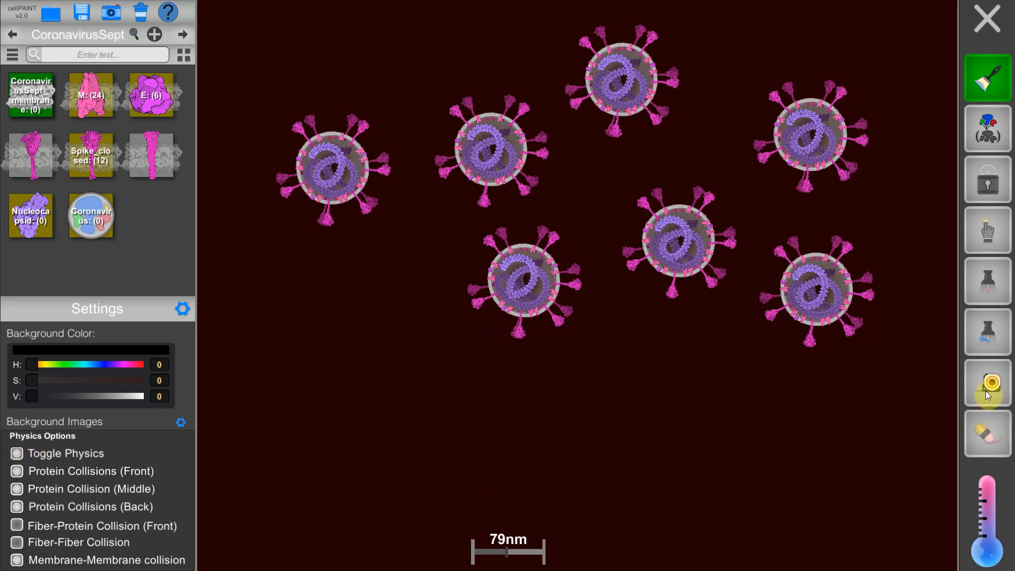
# - Nudge the nucleocapsid coils inside the viruses so that each copy looks different
pyautogui.click(987, 230)
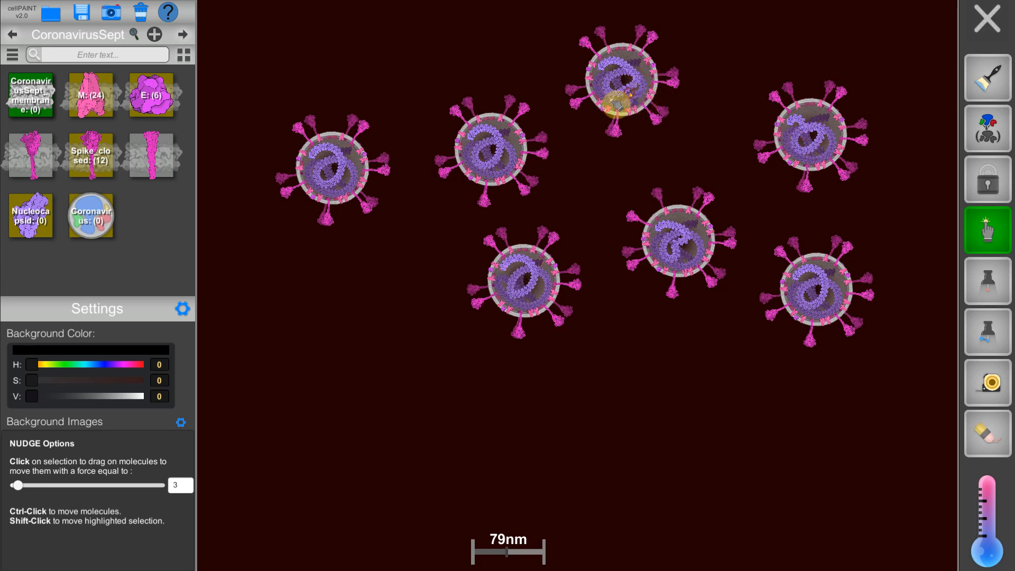
pyautogui.moveTo(458, 118); pyautogui.dragTo(442, 126)
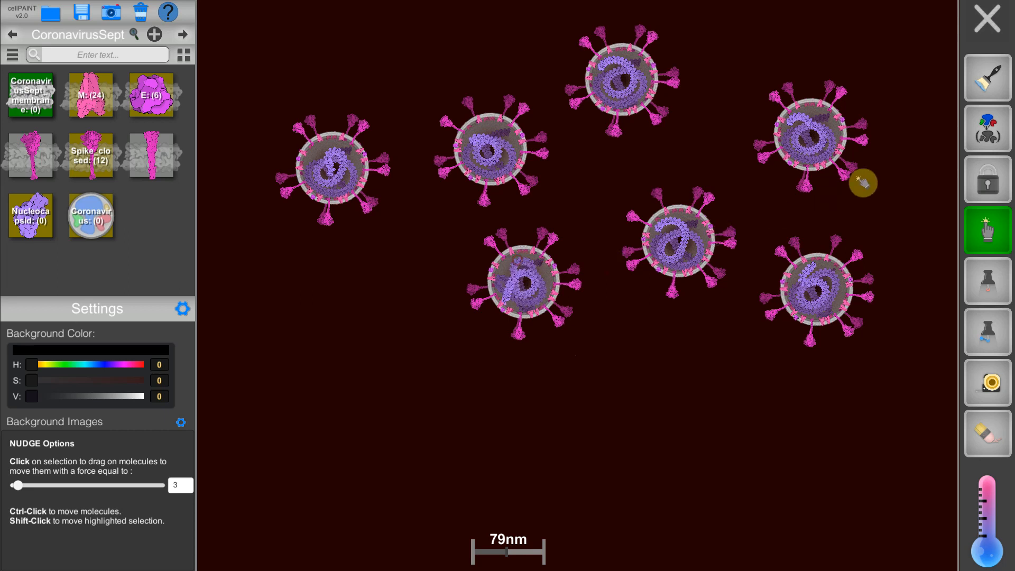
# - Lock the original virus and its nearest copy to the right in place, one after the other
pyautogui.click(989, 193)
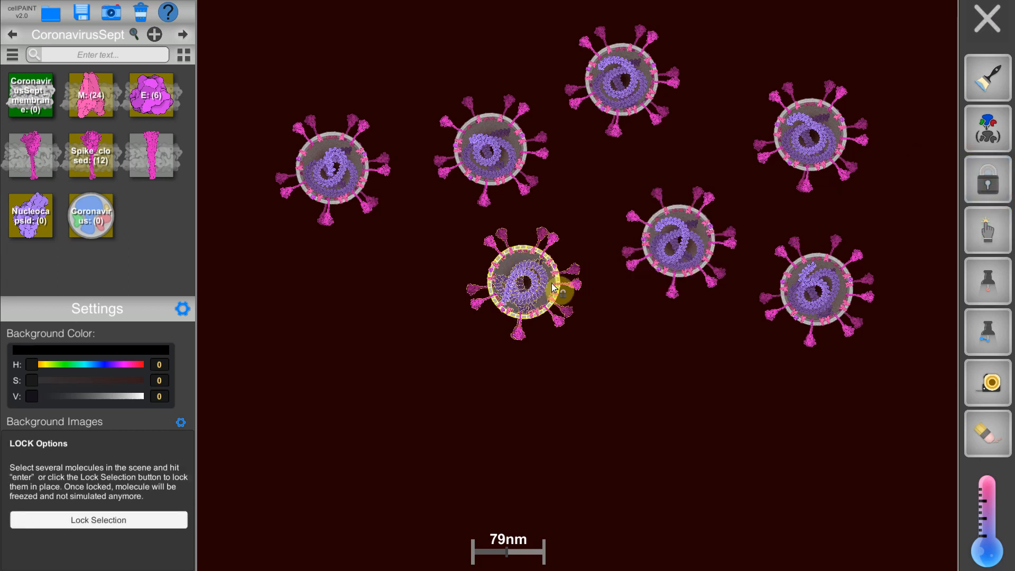
pyautogui.click(686, 244)
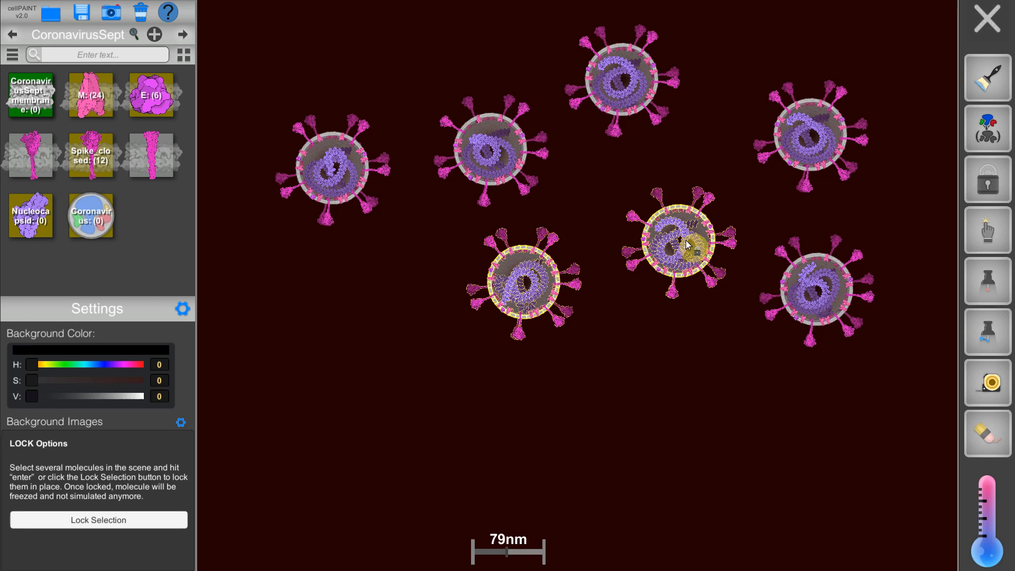
pyautogui.click(686, 240)
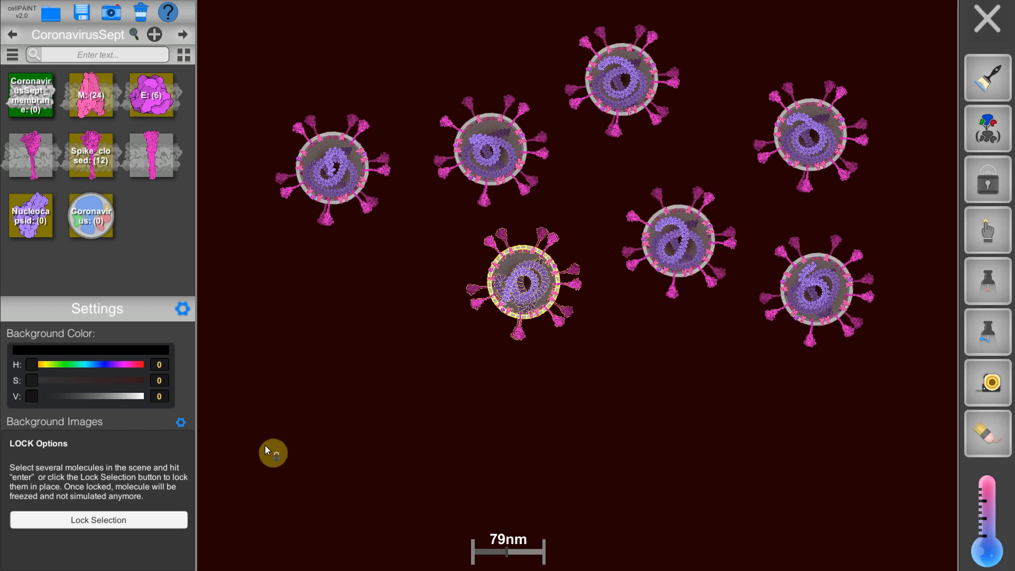
pyautogui.click(95, 523)
pyautogui.click(688, 241)
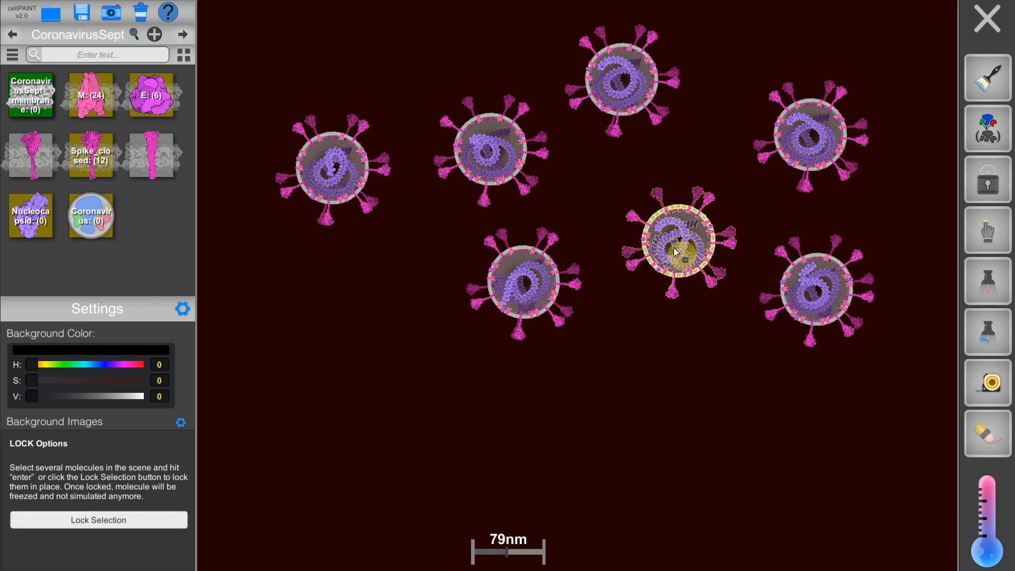
pyautogui.click(159, 521)
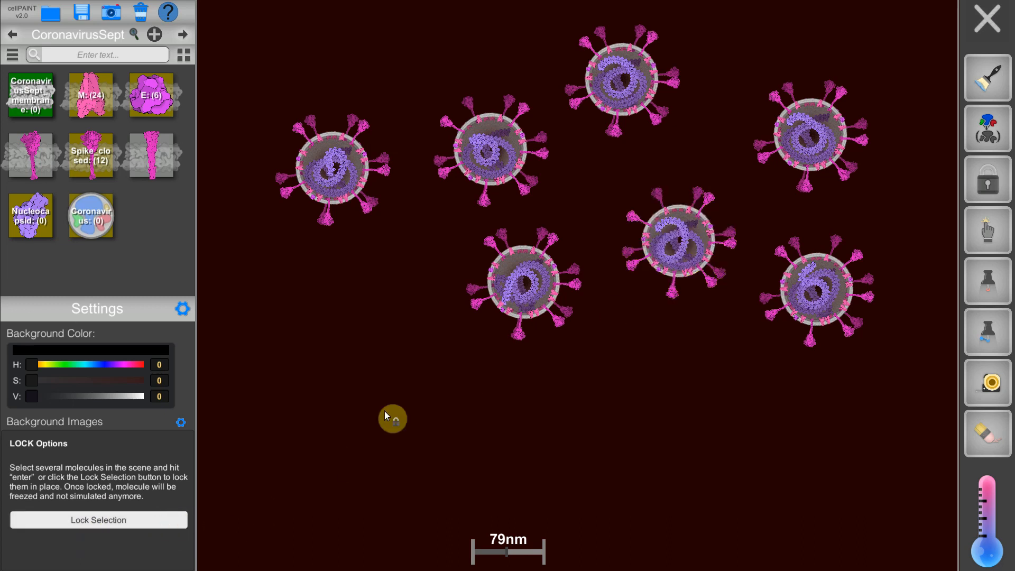
# - Lock each of the remaining five viruses in place individually
pyautogui.click(507, 149)
pyautogui.press('Return')
pyautogui.click(347, 166)
pyautogui.press('Return')
pyautogui.click(621, 94)
pyautogui.press('Return')
pyautogui.click(811, 125)
pyautogui.press('Return')
pyautogui.click(825, 318)
pyautogui.press('Return')
pyautogui.click(505, 163)
pyautogui.press('Return')
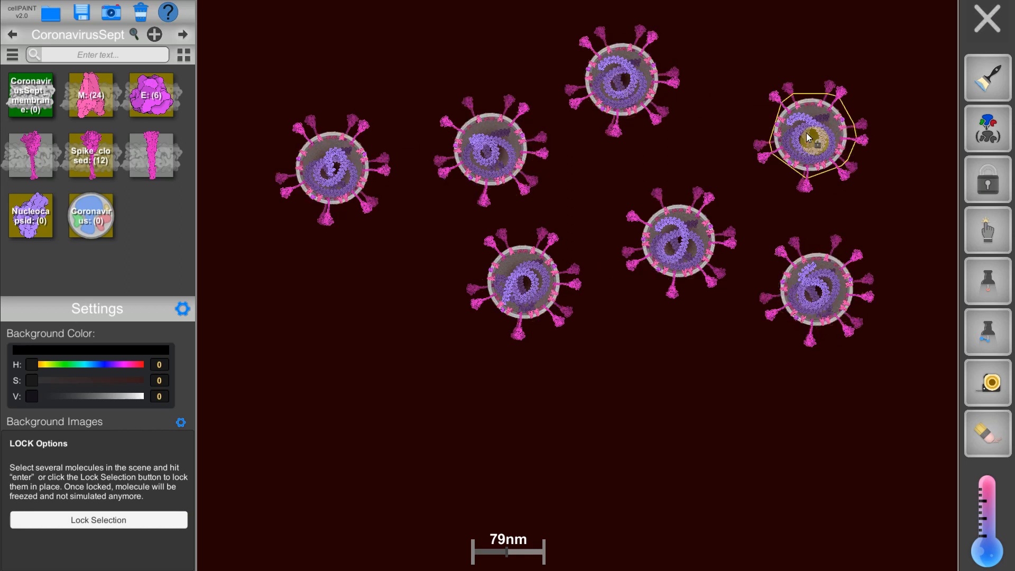
pyautogui.click(518, 296)
pyautogui.press('Return')
pyautogui.click(715, 244)
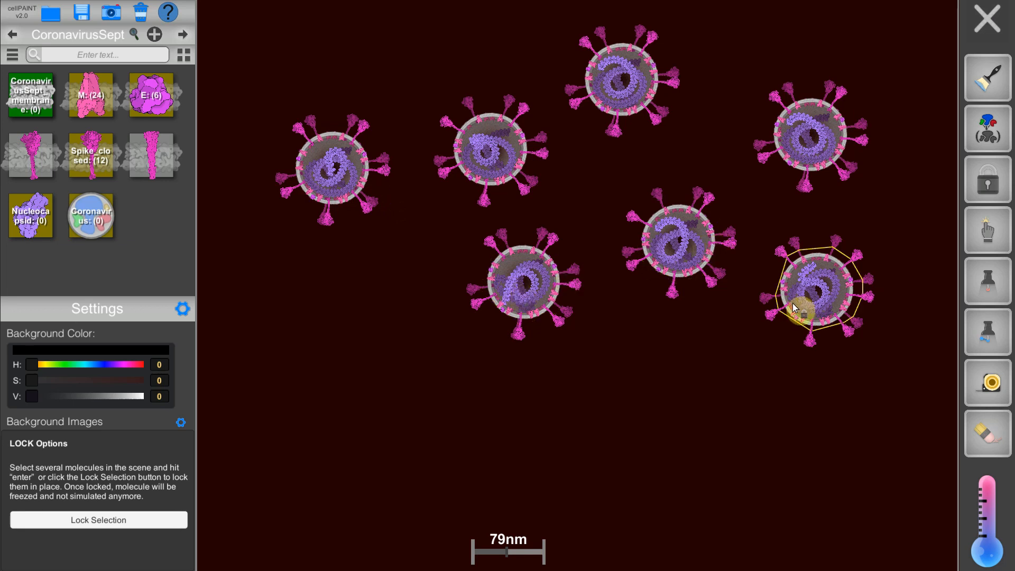
pyautogui.click(712, 268)
pyautogui.press('Return')
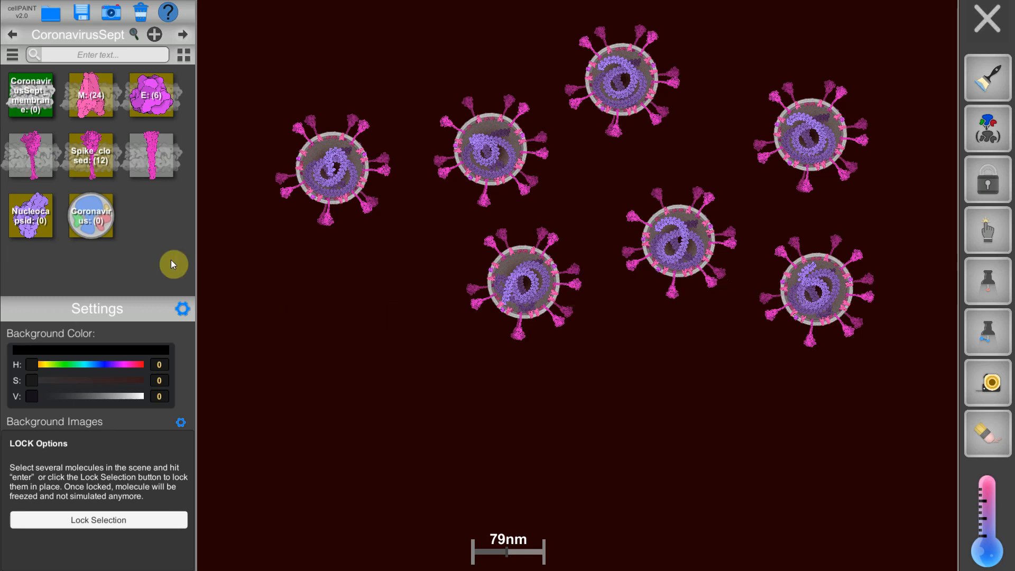
# - Draw a long, open, wavy membrane from the Human_Cell palette across the scene beneath the viruses
pyautogui.scroll(-3, 370, 236)
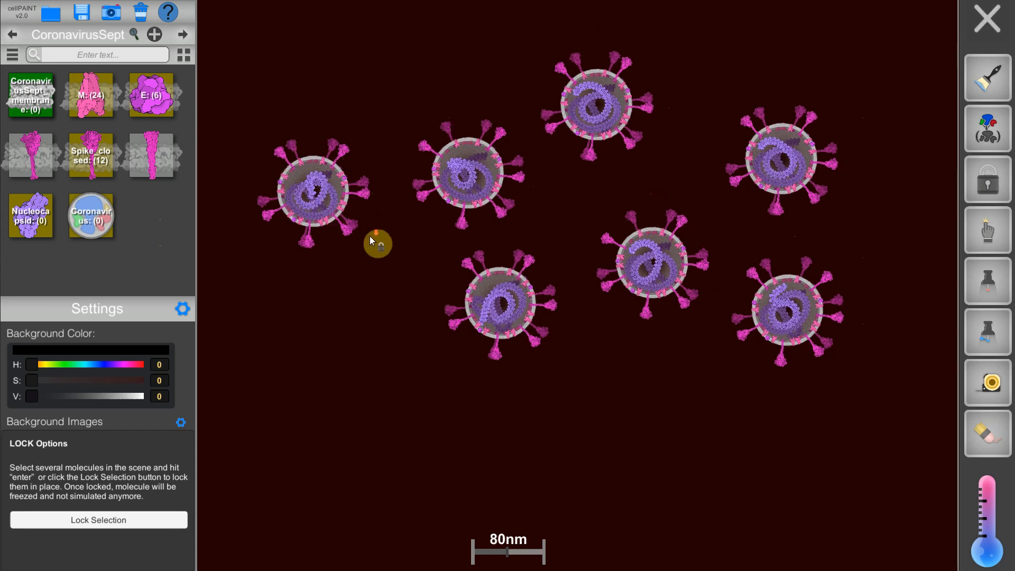
pyautogui.scroll(-1, 428, 280)
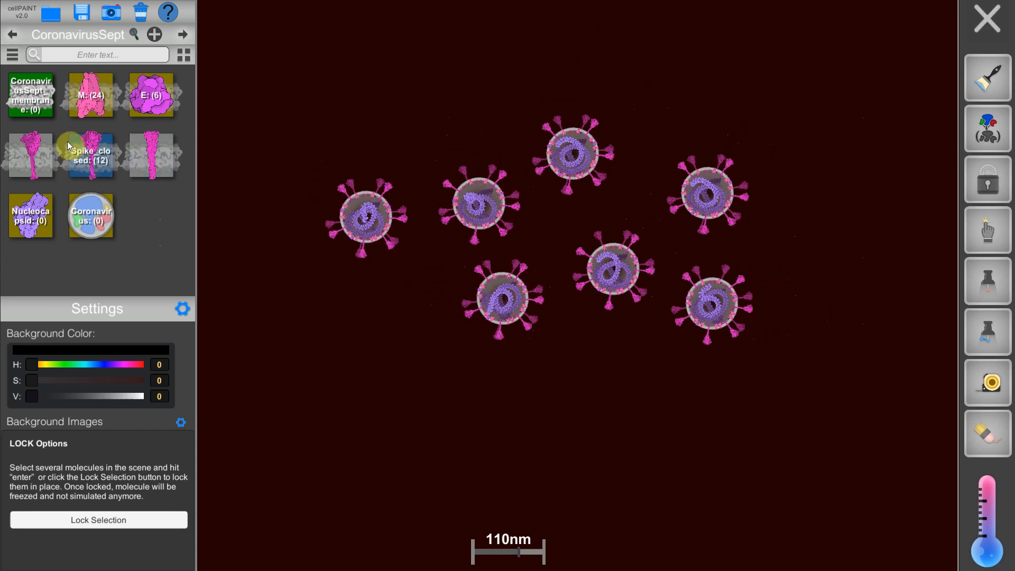
pyautogui.click(182, 36)
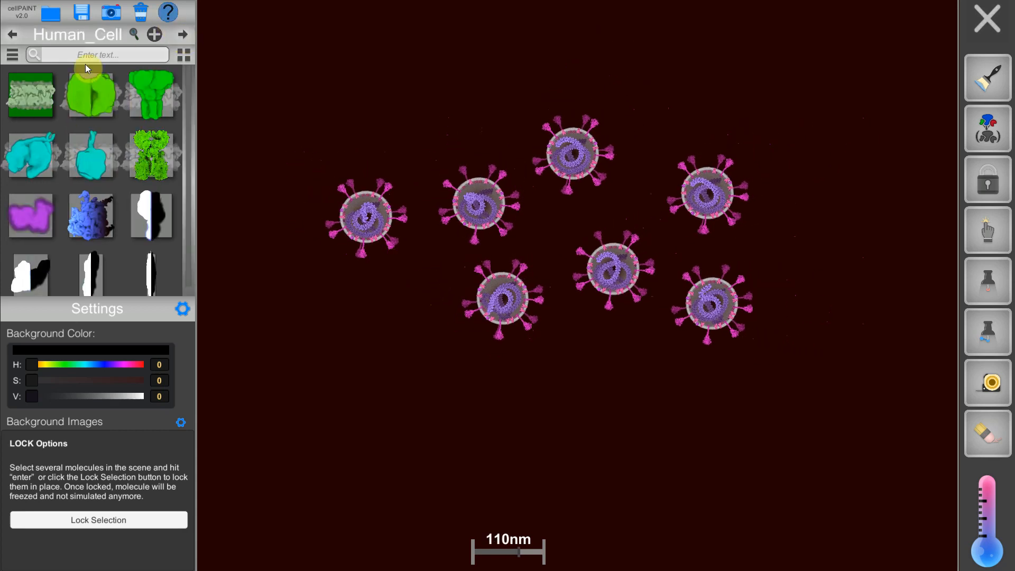
pyautogui.click(31, 93)
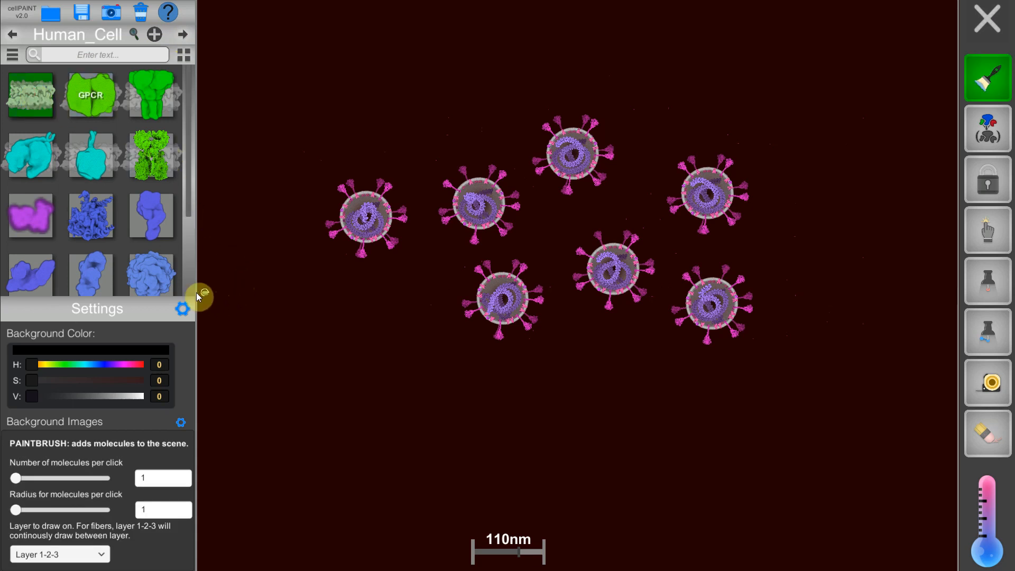
pyautogui.moveTo(247, 263)
pyautogui.mouseDown()
pyautogui.moveTo(303, 262)
pyautogui.moveTo(321, 282)
pyautogui.moveTo(350, 354)
pyautogui.moveTo(385, 331)
pyautogui.moveTo(397, 269)
pyautogui.moveTo(414, 269)
pyautogui.moveTo(429, 279)
pyautogui.moveTo(442, 345)
pyautogui.moveTo(467, 363)
pyautogui.moveTo(566, 342)
pyautogui.moveTo(591, 385)
pyautogui.moveTo(648, 345)
pyautogui.moveTo(665, 347)
pyautogui.moveTo(690, 373)
pyautogui.moveTo(738, 381)
pyautogui.moveTo(821, 333)
pyautogui.moveTo(867, 342)
pyautogui.moveTo(915, 320)
pyautogui.mouseUp()
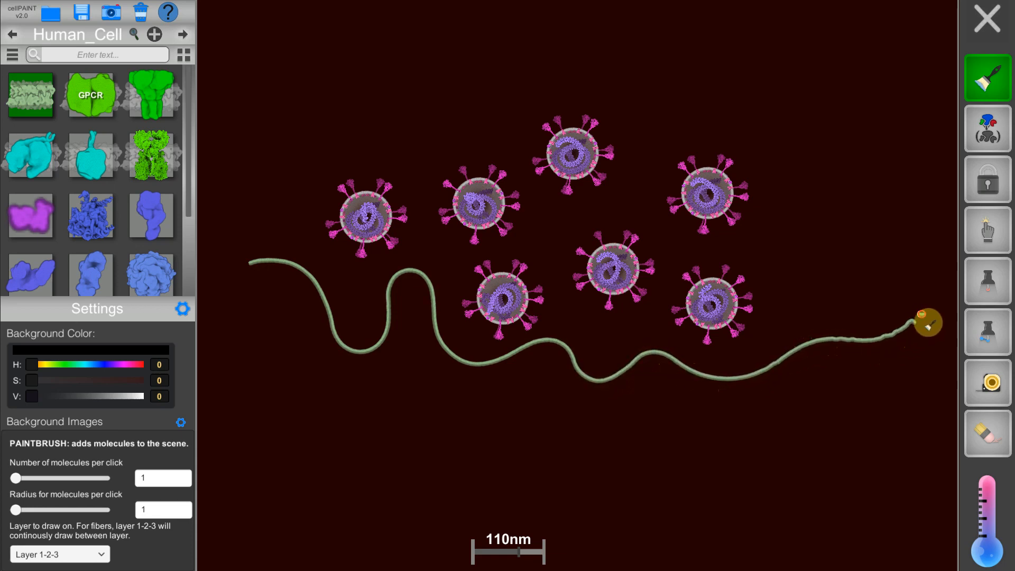
# - Pin the wavy membrane in place at regular points along its whole length, including its bends and its right end
pyautogui.click(988, 280)
pyautogui.click(884, 334)
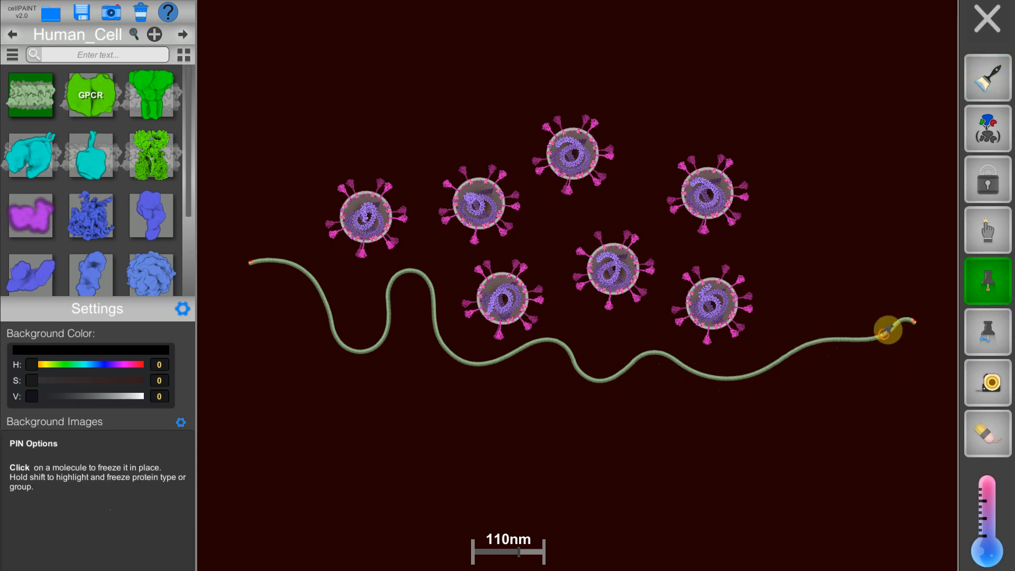
pyautogui.click(742, 376)
pyautogui.click(685, 365)
pyautogui.click(629, 365)
pyautogui.click(570, 352)
pyautogui.click(512, 353)
pyautogui.click(435, 322)
pyautogui.click(332, 317)
pyautogui.click(299, 267)
pyautogui.click(407, 271)
pyautogui.click(463, 359)
pyautogui.click(601, 377)
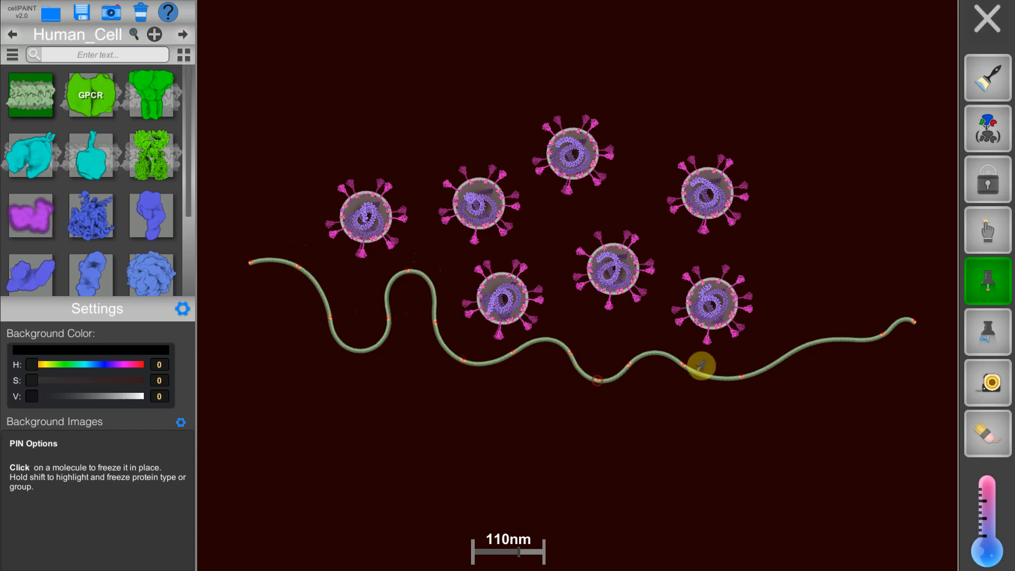
pyautogui.click(808, 343)
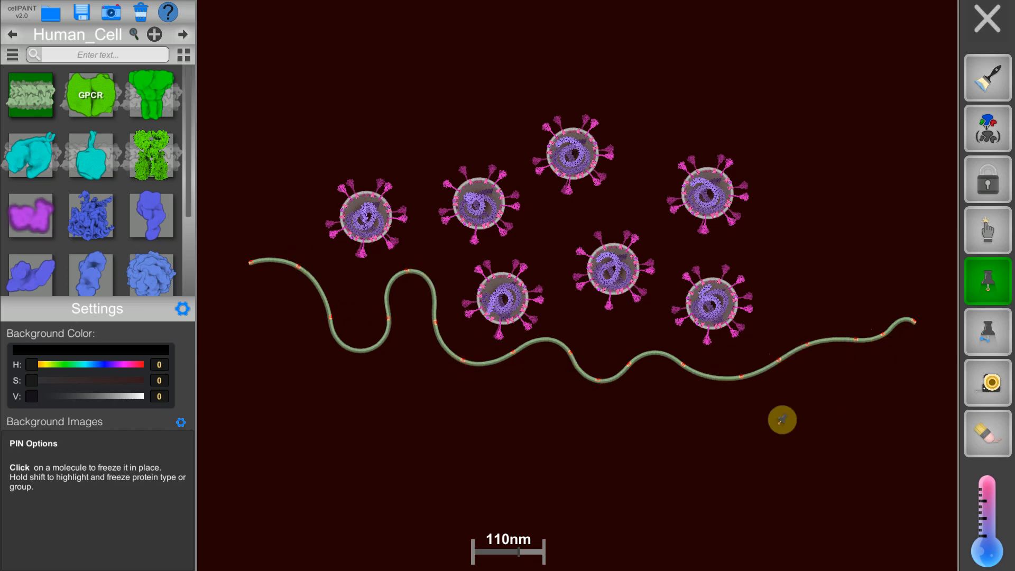
# - Paint five separate Ribosome molecules on Layer 1 inside the cell, spread out beneath the membrane, with one under the tall fold
pyautogui.scroll(1, 782, 419)
pyautogui.moveTo(782, 419); pyautogui.dragTo(643, 381)
pyautogui.moveTo(397, 362); pyautogui.dragTo(549, 383)
pyautogui.scroll(2, 549, 383)
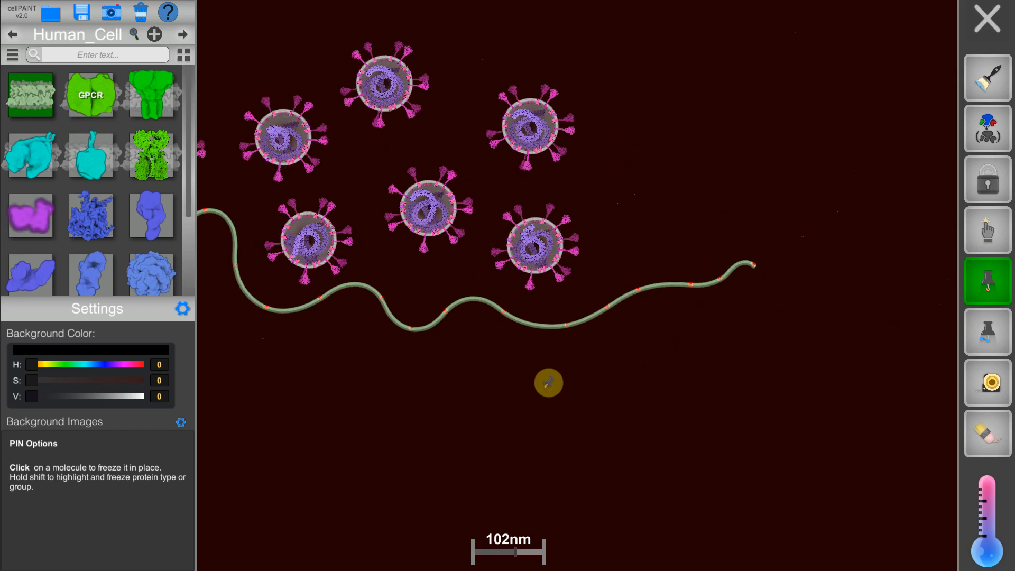
pyautogui.moveTo(376, 313); pyautogui.dragTo(739, 412)
pyautogui.scroll(3, 544, 351)
pyautogui.click(981, 233)
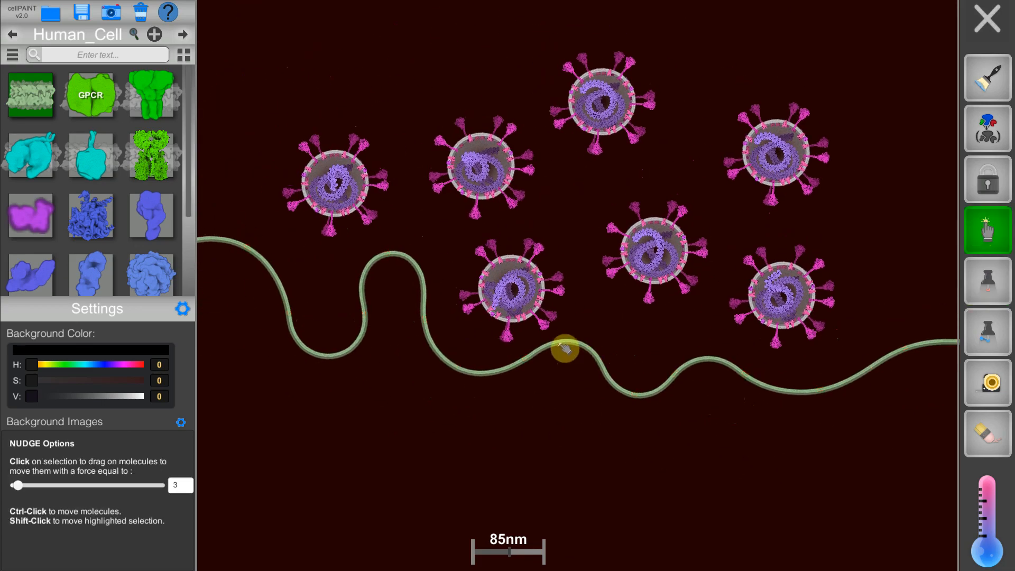
pyautogui.scroll(3, 549, 353)
pyautogui.moveTo(550, 353)
pyautogui.mouseDown()
pyautogui.moveTo(485, 267)
pyautogui.moveTo(574, 426)
pyautogui.moveTo(538, 343)
pyautogui.mouseUp()
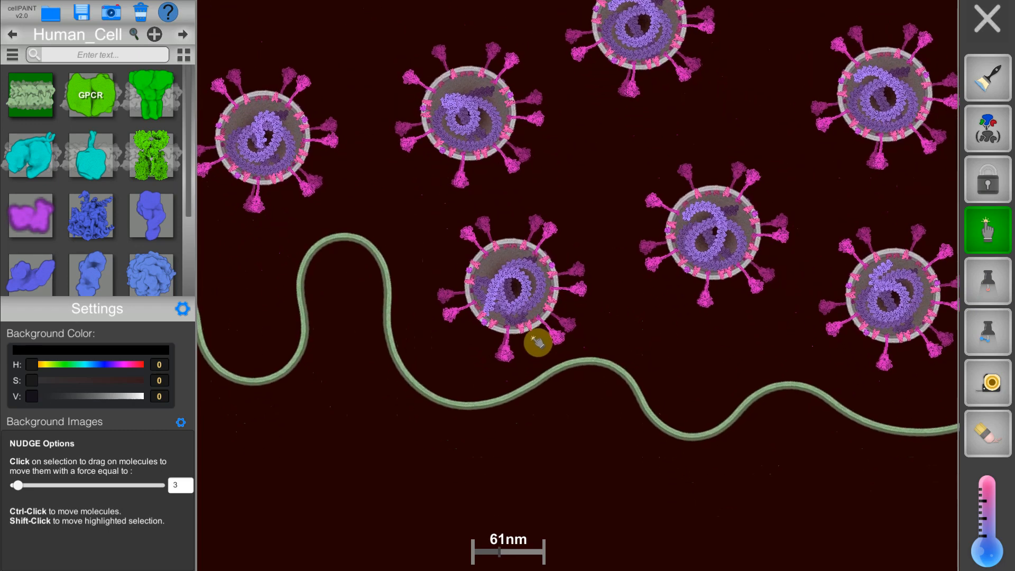
pyautogui.click(112, 205)
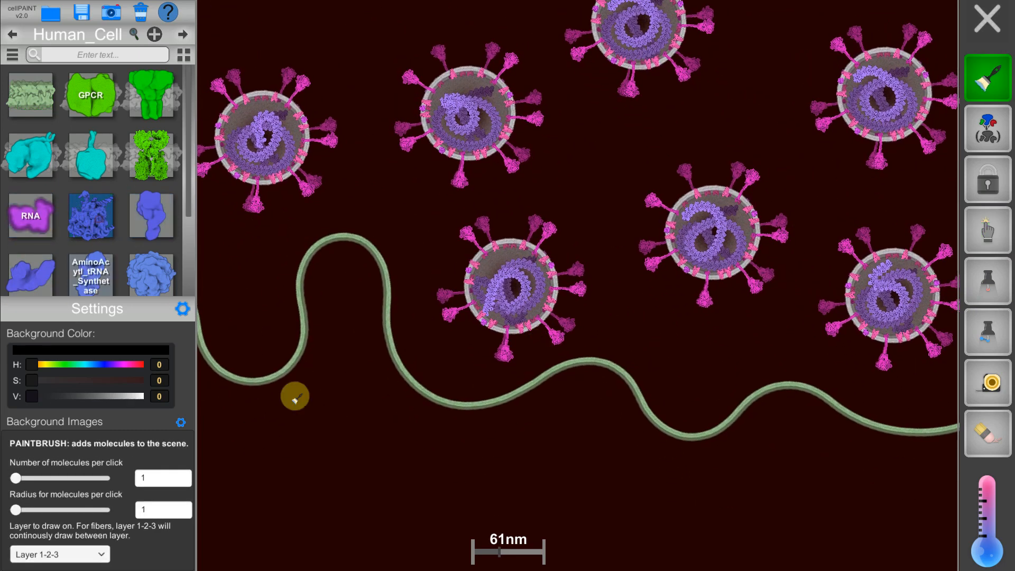
pyautogui.click(101, 555)
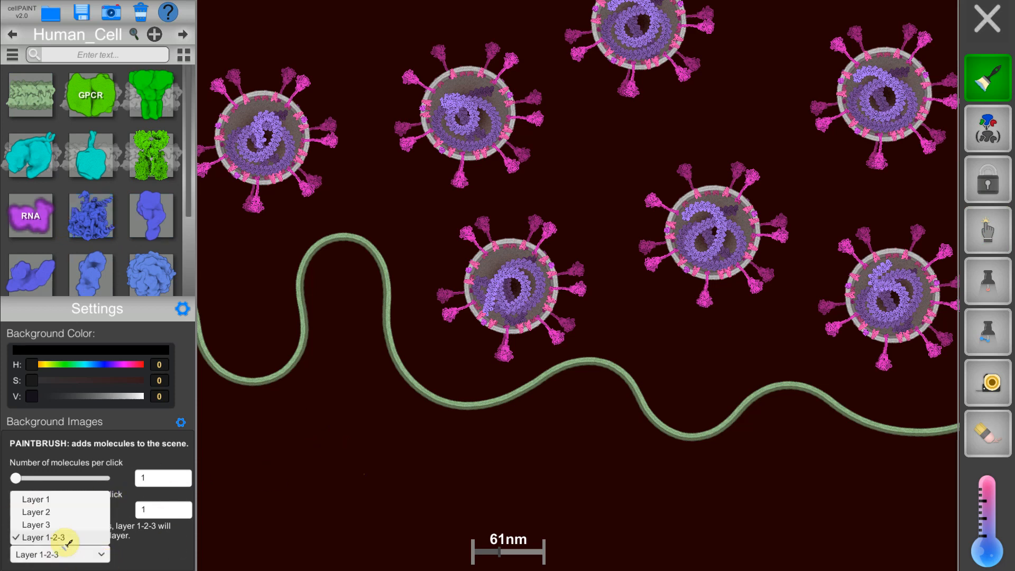
pyautogui.click(47, 502)
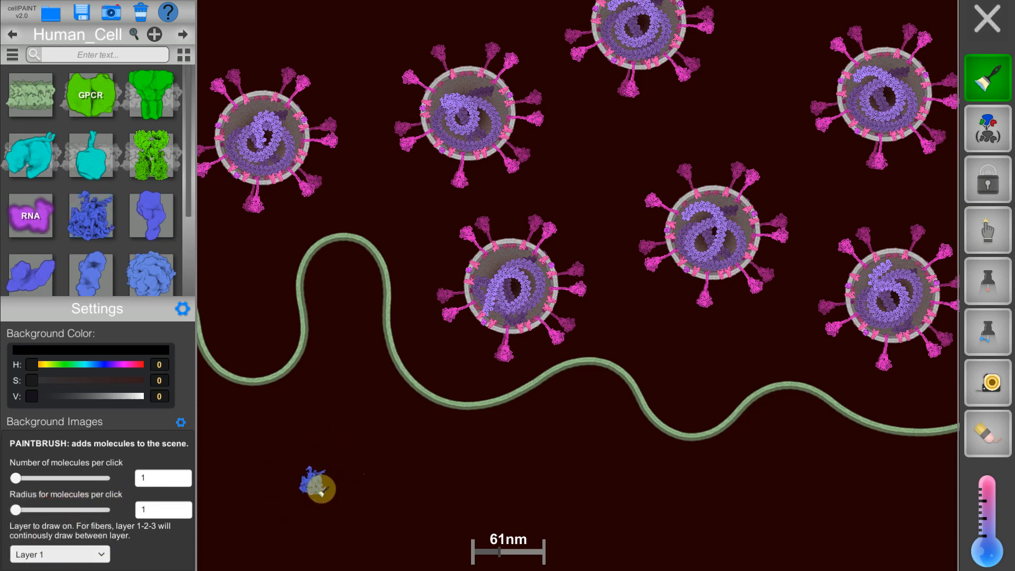
pyautogui.click(319, 488)
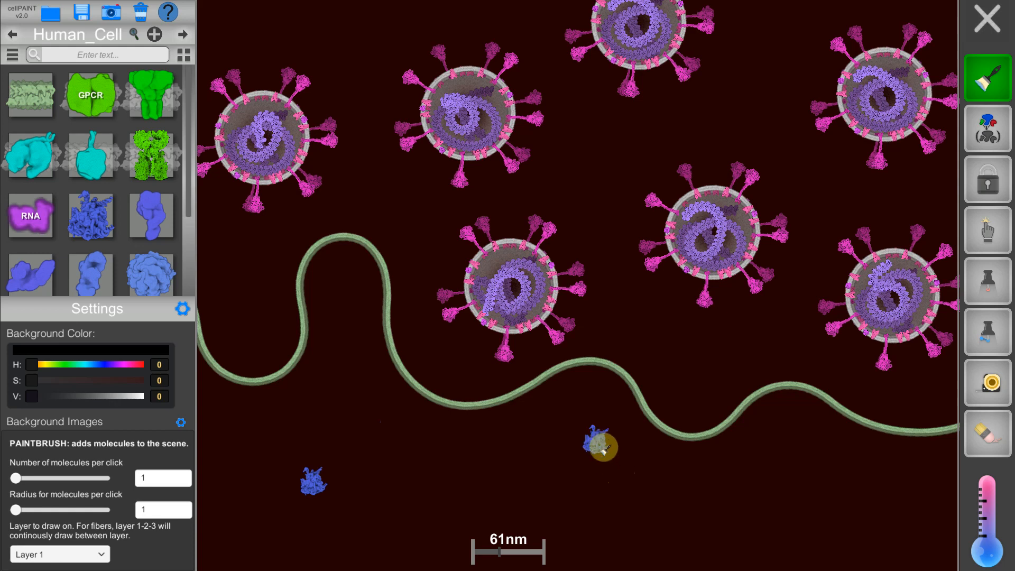
pyautogui.click(796, 545)
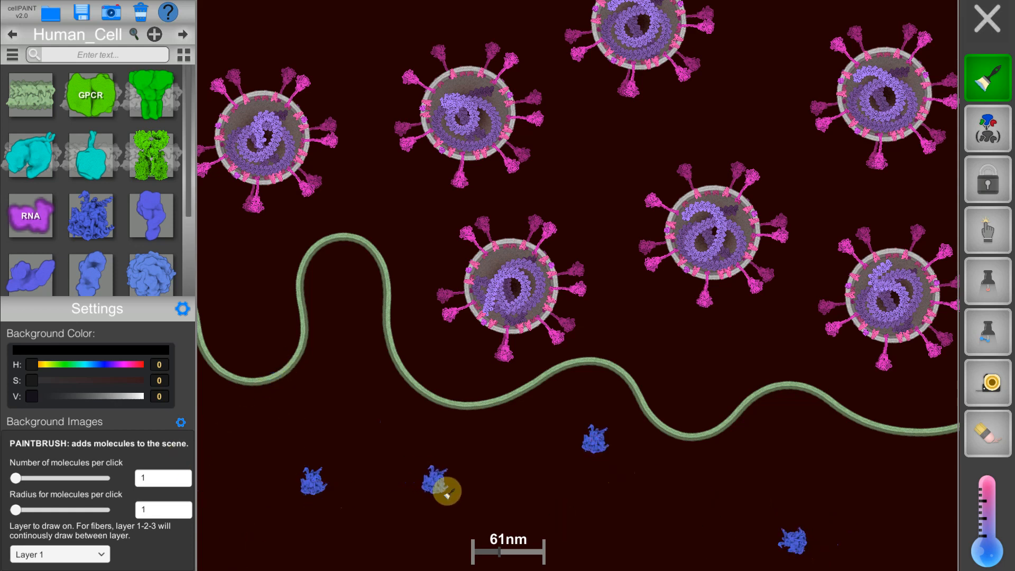
pyautogui.click(356, 384)
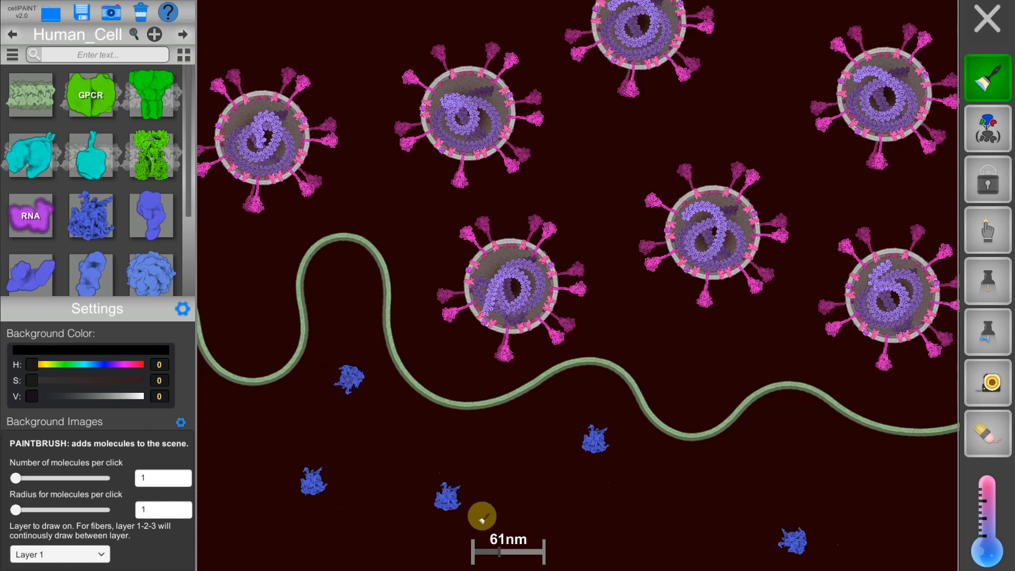
pyautogui.click(487, 512)
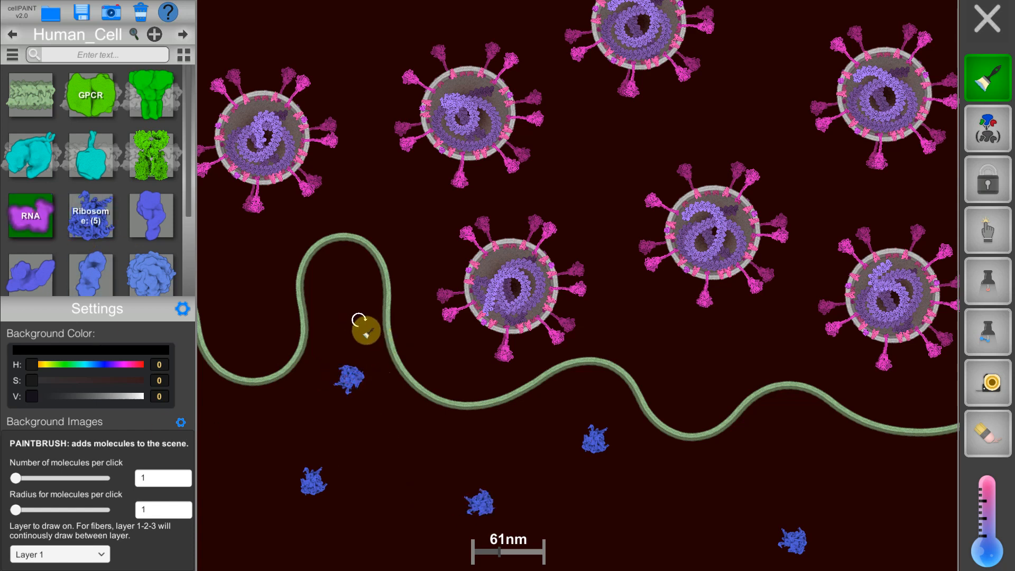
# - Draw a short curly RNA strand beside each of the five ribosomes, with one end close to the ribosome
pyautogui.moveTo(350, 355)
pyautogui.mouseDown()
pyautogui.moveTo(349, 314)
pyautogui.moveTo(328, 320)
pyautogui.moveTo(335, 299)
pyautogui.mouseUp()
pyautogui.moveTo(294, 476)
pyautogui.mouseDown()
pyautogui.moveTo(262, 474)
pyautogui.moveTo(251, 504)
pyautogui.mouseUp()
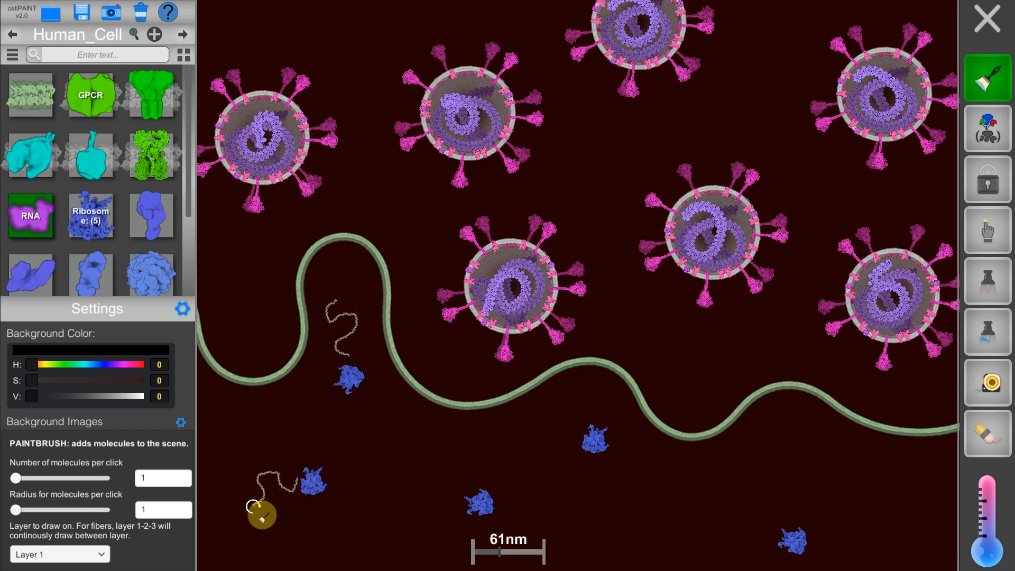
pyautogui.moveTo(443, 454)
pyautogui.mouseDown()
pyautogui.moveTo(423, 467)
pyautogui.moveTo(473, 500)
pyautogui.mouseUp()
pyautogui.moveTo(564, 411)
pyautogui.mouseDown()
pyautogui.moveTo(576, 453)
pyautogui.moveTo(584, 450)
pyautogui.mouseUp()
pyautogui.moveTo(758, 486); pyautogui.dragTo(786, 538)
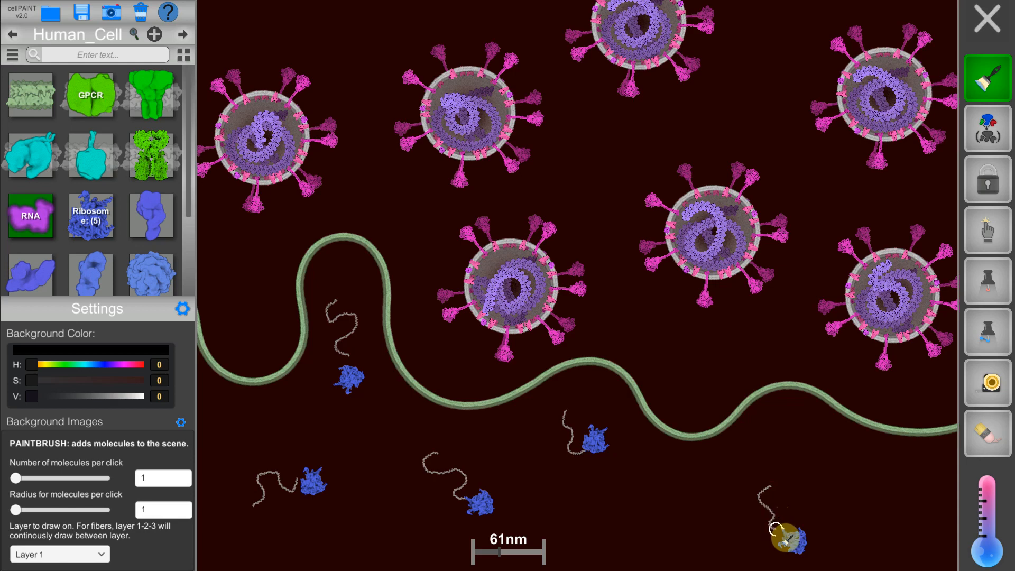
# - Attach the lower end of the RNA strand under the membrane's tall fold to its ribosome with a Pin-To connection
pyautogui.click(981, 329)
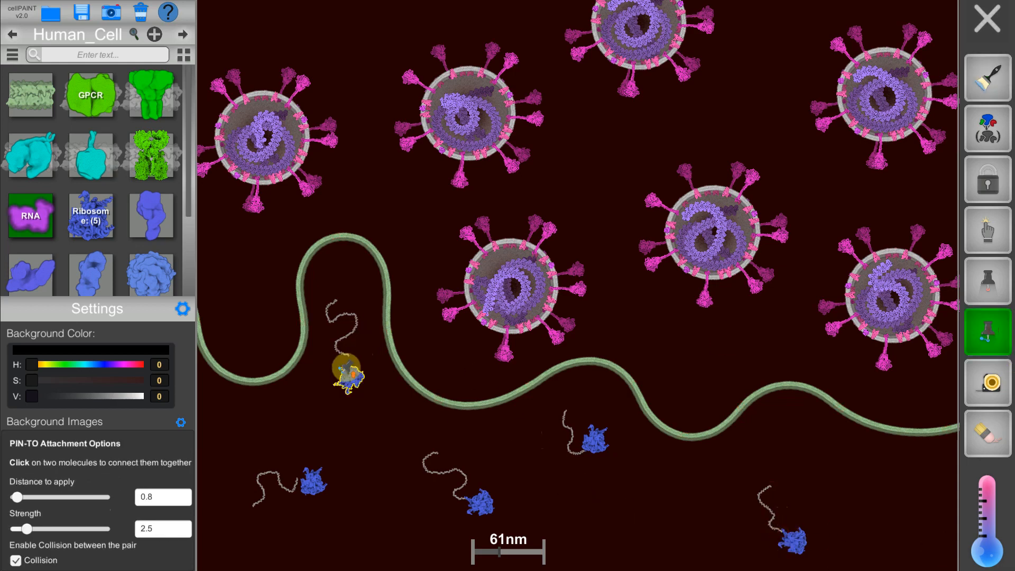
pyautogui.scroll(5, 345, 363)
pyautogui.moveTo(456, 300); pyautogui.dragTo(470, 332)
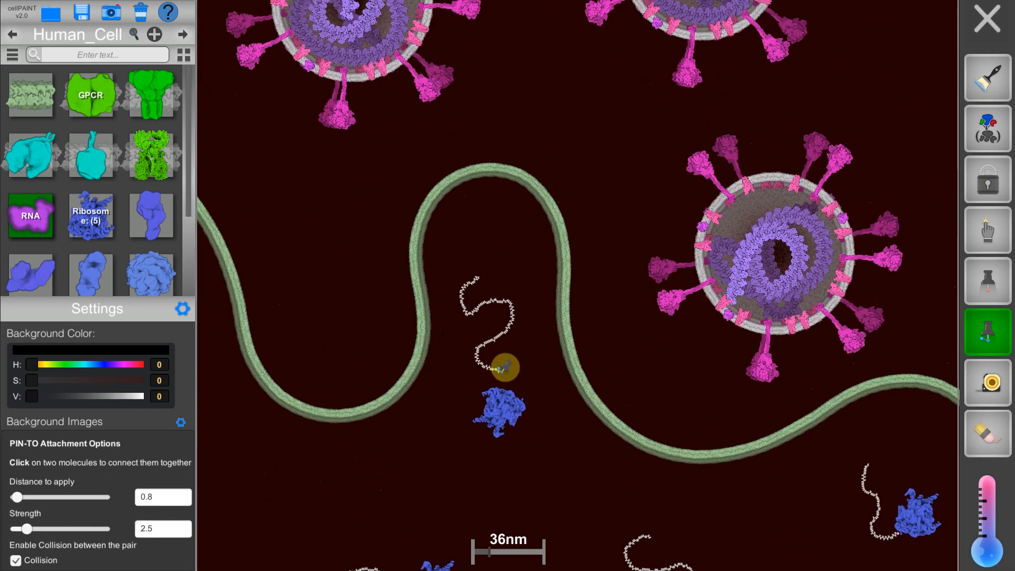
pyautogui.moveTo(505, 367); pyautogui.dragTo(366, 342)
pyautogui.scroll(1, 349, 370)
pyautogui.click(362, 367)
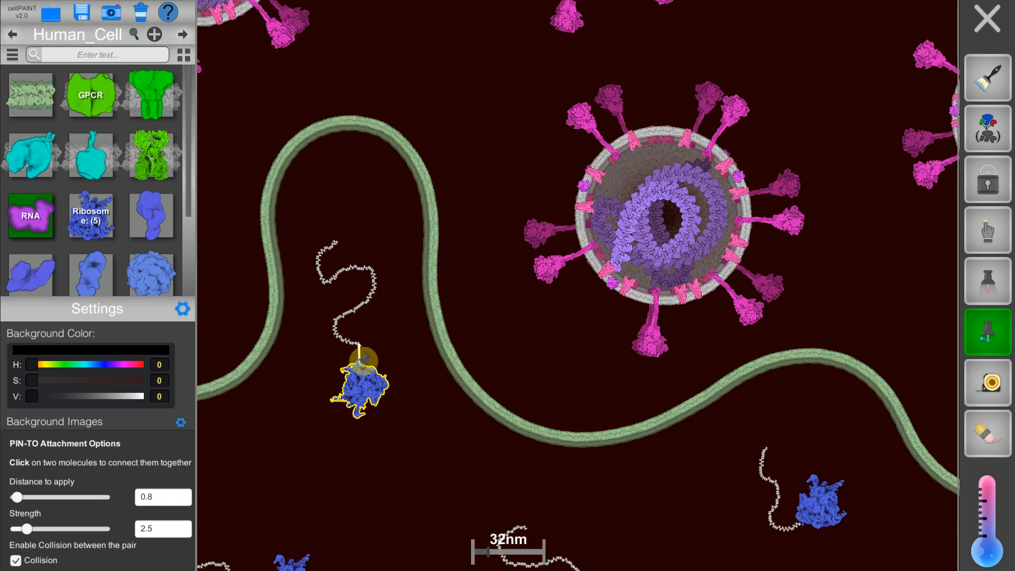
# - Attach the near end of the leftmost RNA strand to its ribosome with a Pin-To connection
pyautogui.scroll(-2, 353, 415)
pyautogui.click(438, 467)
pyautogui.scroll(1, 415, 481)
pyautogui.moveTo(425, 478); pyautogui.dragTo(429, 449)
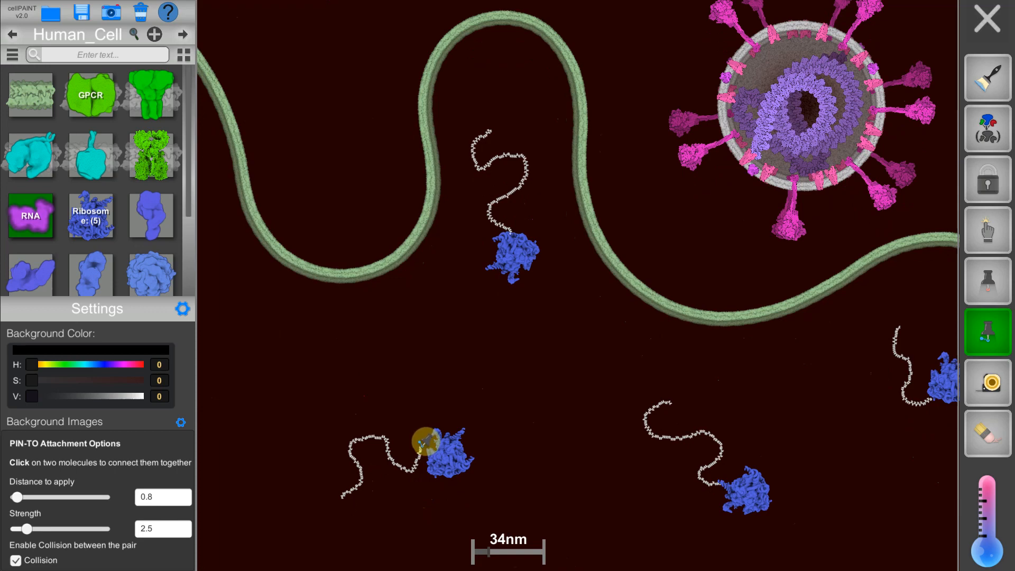
pyautogui.scroll(10, 420, 475)
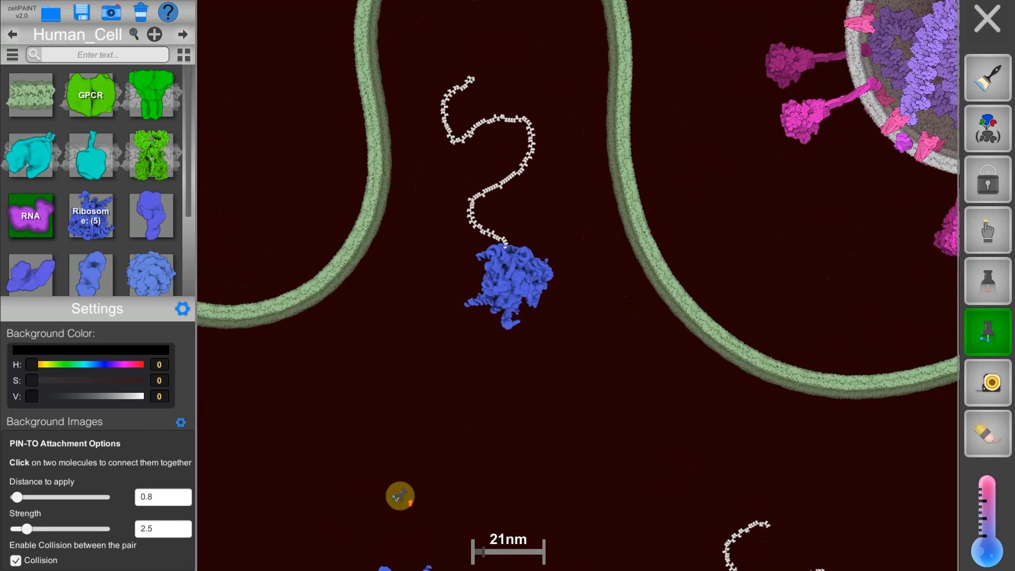
pyautogui.moveTo(412, 410); pyautogui.dragTo(450, 210)
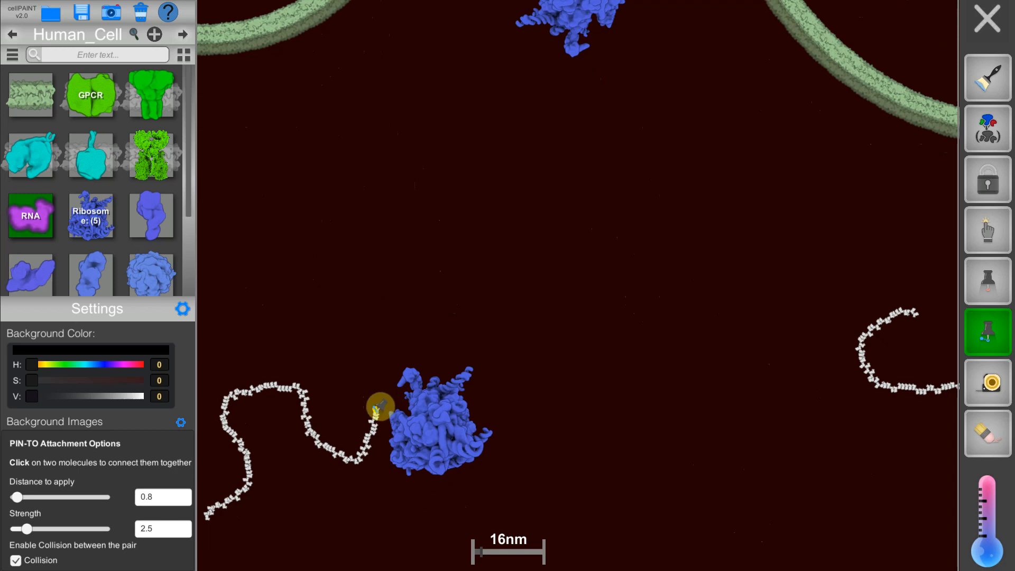
pyautogui.scroll(-3, 526, 469)
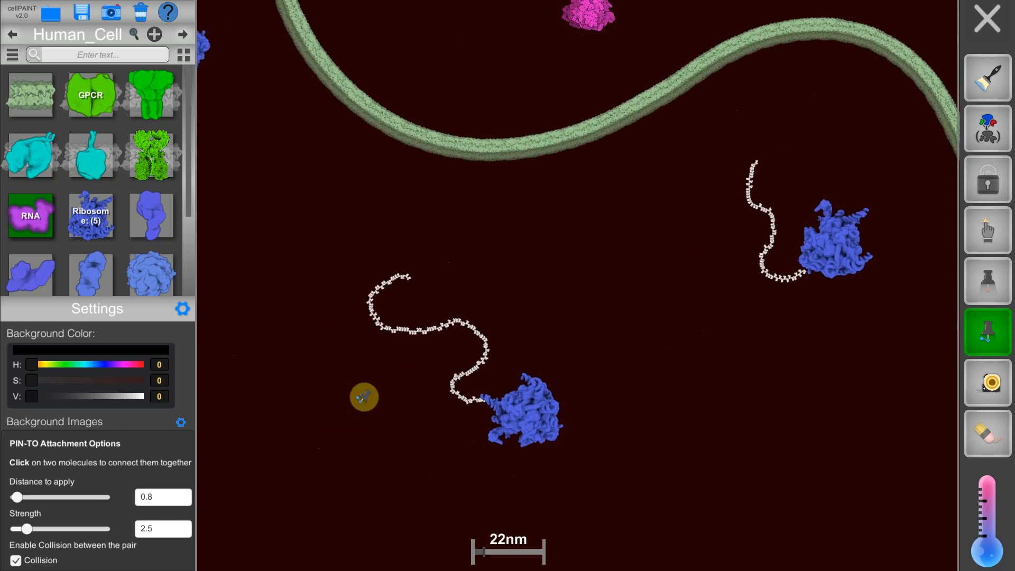
# - Nudge the lower middle ribosome clear of its RNA strand and attach the strand's end to it with Pin-To
pyautogui.click(988, 230)
pyautogui.moveTo(521, 415); pyautogui.dragTo(551, 417)
pyautogui.click(987, 336)
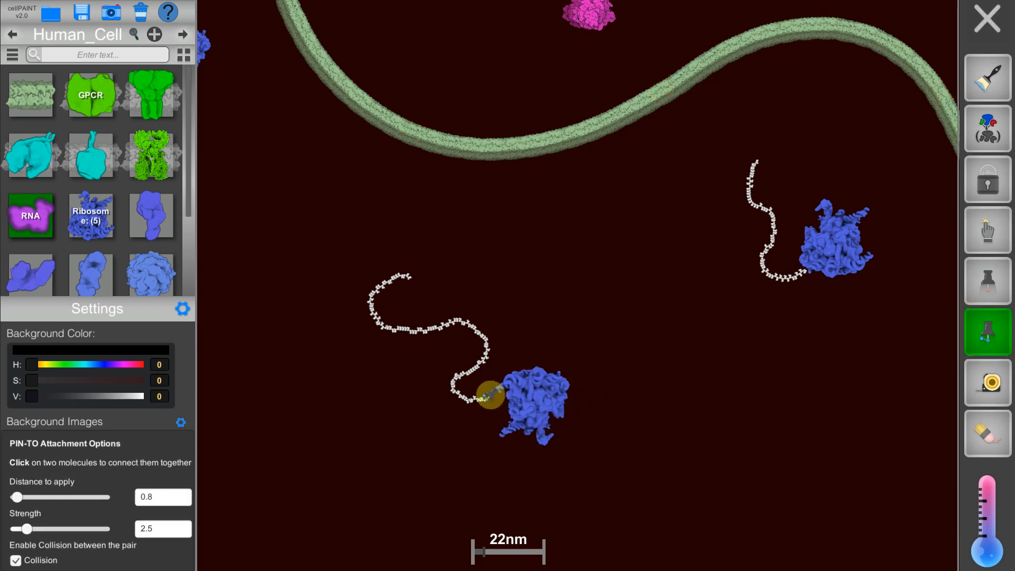
pyautogui.click(524, 402)
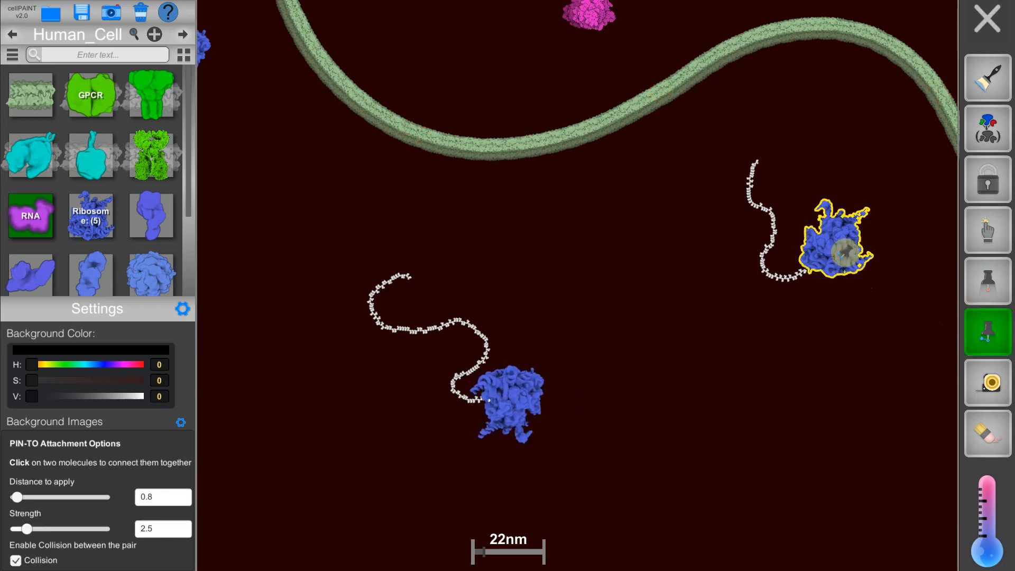
# - Nudge each of the two remaining right-hand ribosomes off its RNA strand and attach the strand's end with Pin-To
pyautogui.click(988, 230)
pyautogui.click(987, 332)
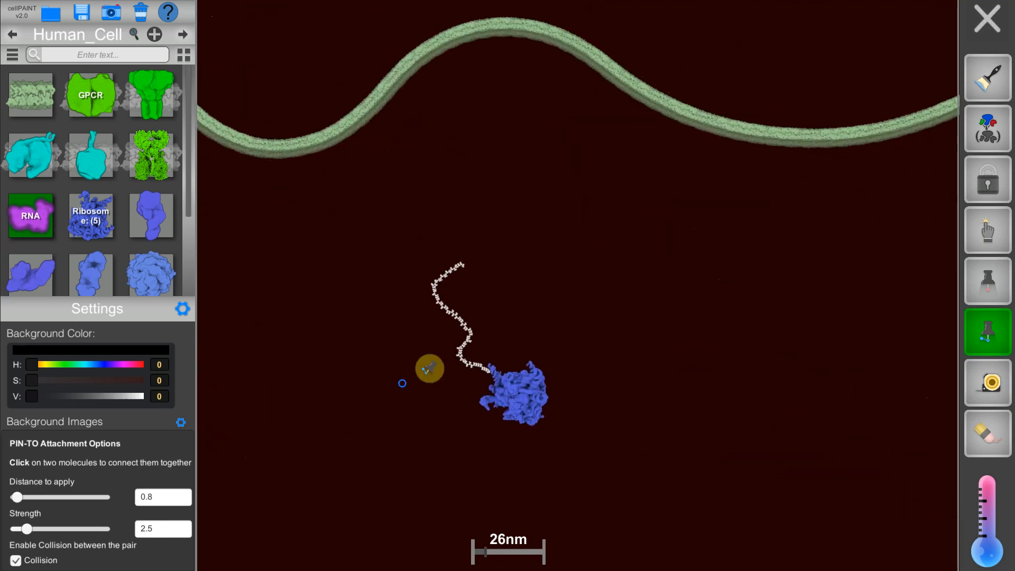
pyautogui.click(987, 230)
pyautogui.click(987, 331)
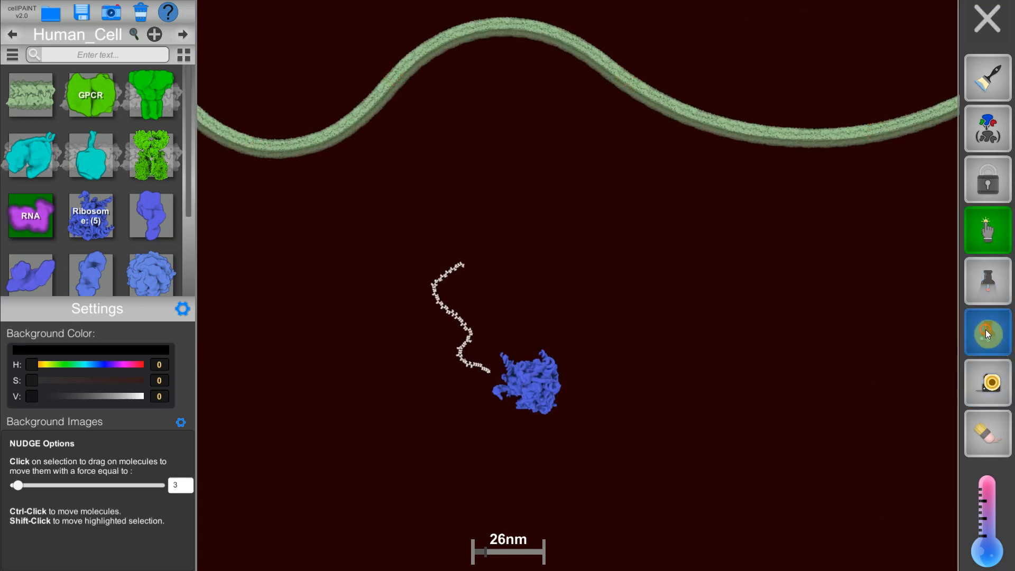
# - Paint a compact cluster of Aldolase, GPD, PGK, Pyruvate_Kinase, CCT, Elongation_Factor and tRNA synthetase molecules on Layer 1 among the ribosomes
pyautogui.scroll(-5, 340, 294)
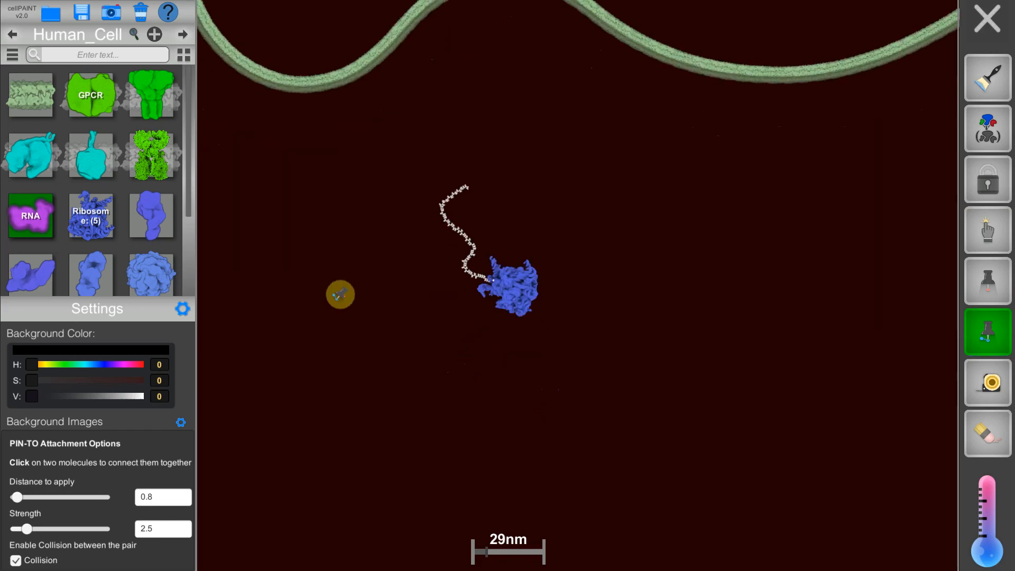
pyautogui.moveTo(570, 372); pyautogui.dragTo(682, 378)
pyautogui.scroll(-2, 626, 414)
pyautogui.moveTo(567, 350); pyautogui.dragTo(431, 321)
pyautogui.scroll(-1, 406, 247)
pyautogui.moveTo(406, 247); pyautogui.dragTo(547, 352)
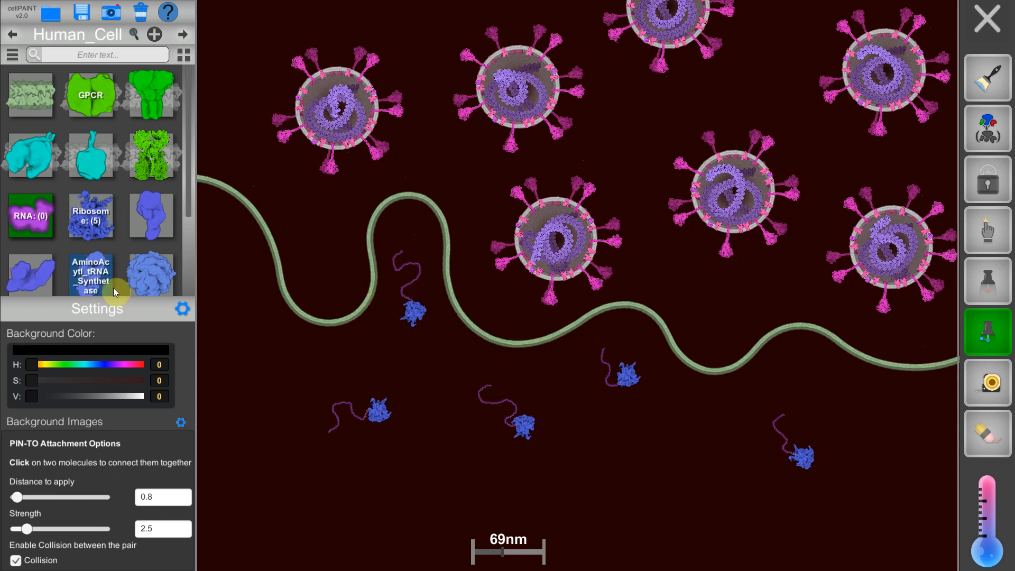
pyautogui.moveTo(190, 189); pyautogui.dragTo(185, 262)
pyautogui.click(103, 258)
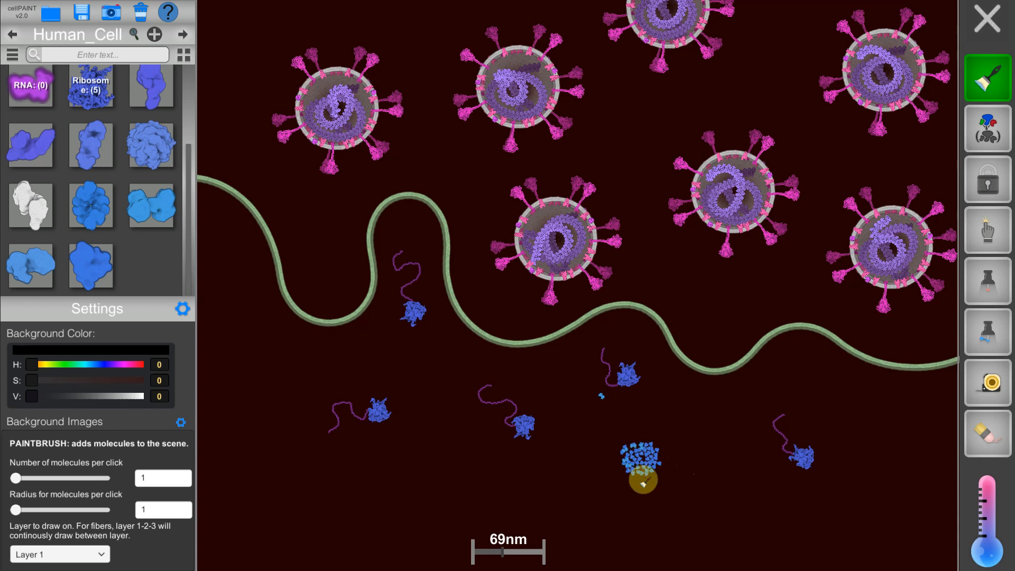
pyautogui.click(91, 265)
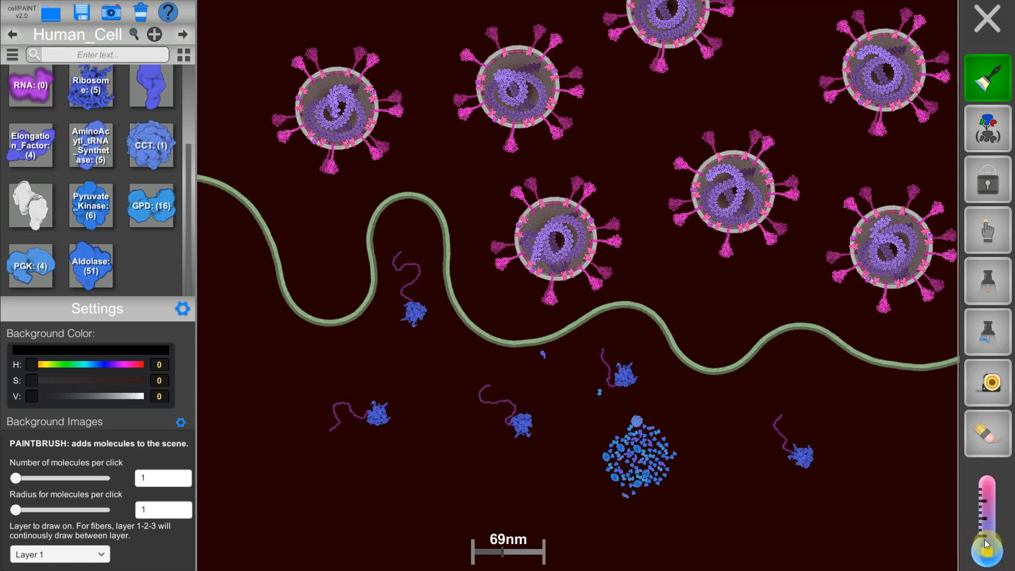
# - Erase the stray molecules lying near the ribosomes outside the protein cluster
pyautogui.moveTo(631, 516); pyautogui.dragTo(381, 399)
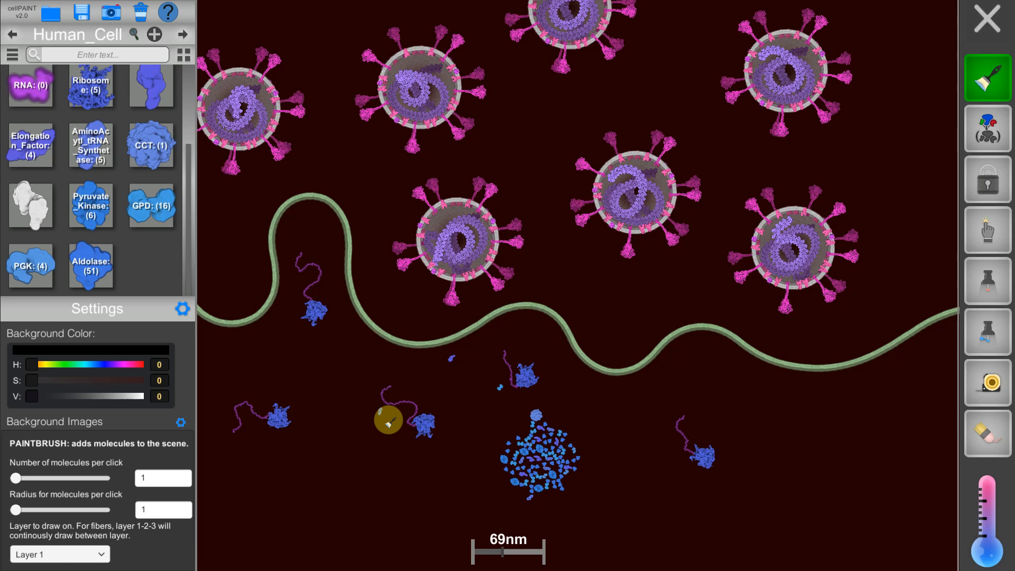
pyautogui.click(988, 434)
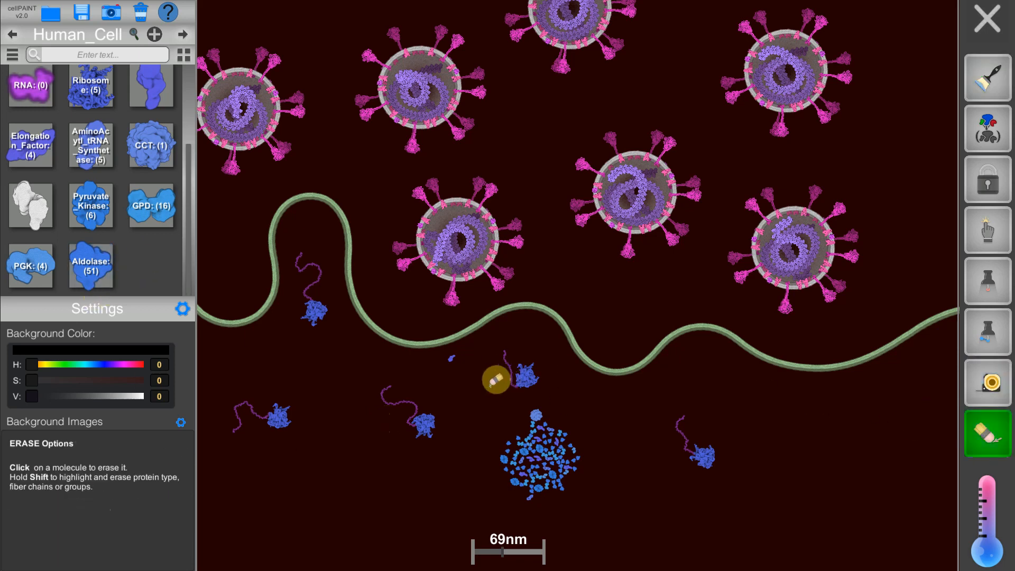
# - Select all molecules of the protein cluster and create a group from them named cellMix_Top
pyautogui.click(970, 131)
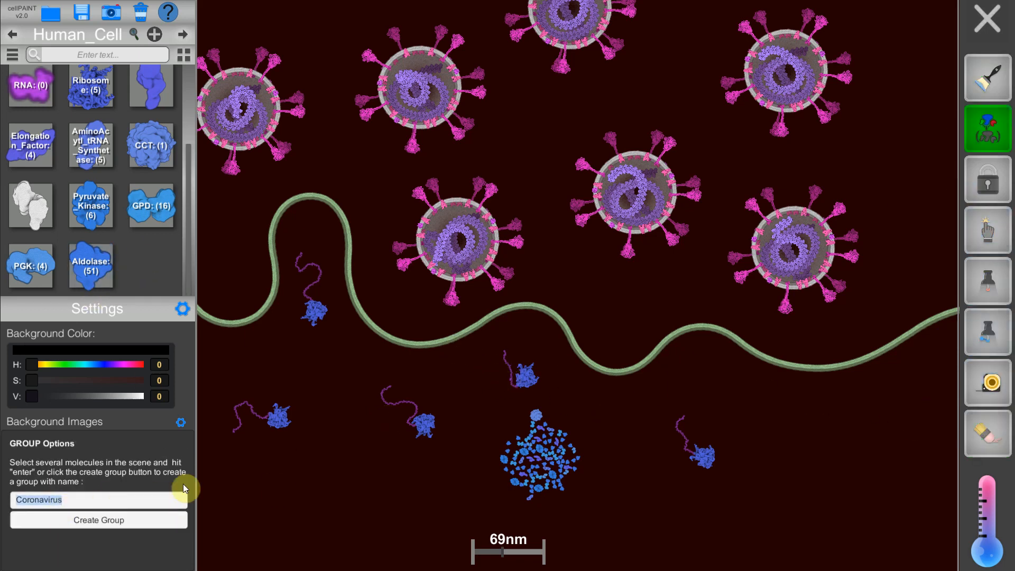
pyautogui.write('cellMix_Top')
pyautogui.moveTo(550, 471)
pyautogui.mouseDown()
pyautogui.moveTo(525, 477)
pyautogui.moveTo(533, 498)
pyautogui.moveTo(531, 453)
pyautogui.moveTo(513, 464)
pyautogui.moveTo(539, 419)
pyautogui.mouseUp()
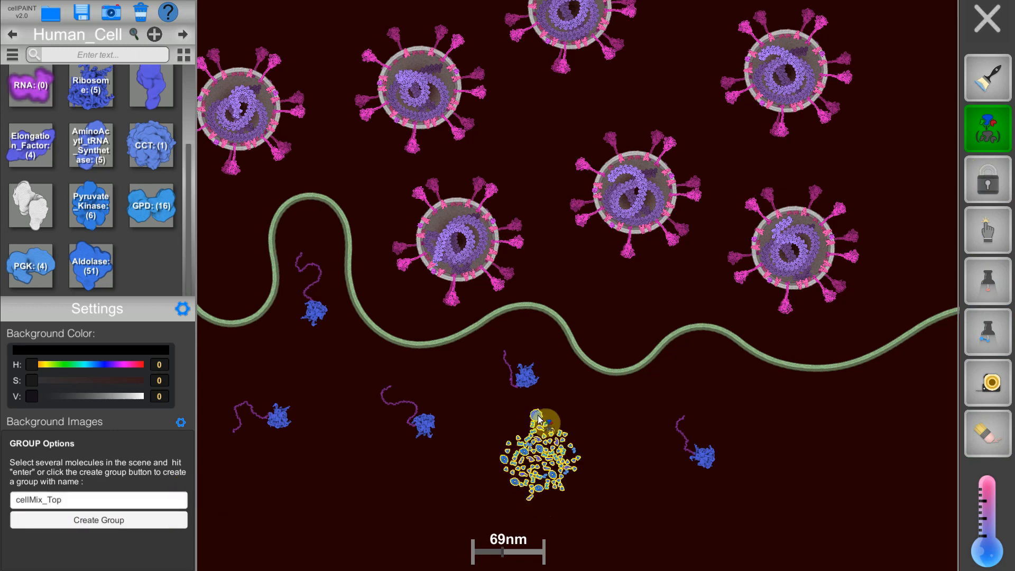
pyautogui.click(128, 522)
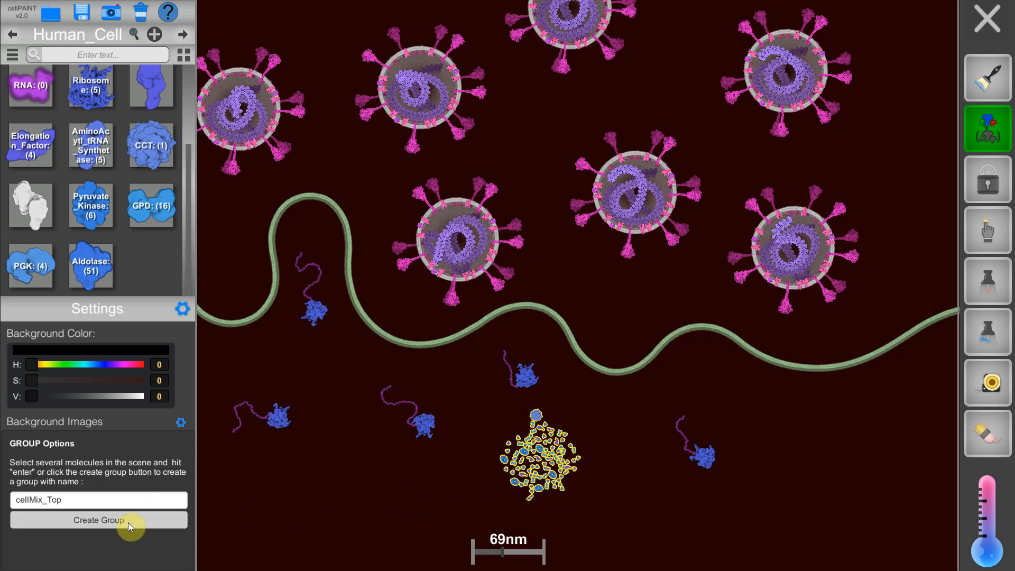
# - Stamp copies of the cellMix_Top protein group beneath the membrane across the middle and right-centre of the cell interior
pyautogui.click(470, 482)
pyautogui.click(490, 417)
pyautogui.click(476, 399)
pyautogui.click(532, 378)
pyautogui.click(583, 423)
pyautogui.click(684, 401)
pyautogui.click(728, 396)
pyautogui.click(635, 428)
pyautogui.click(623, 483)
pyautogui.click(777, 441)
pyautogui.click(658, 476)
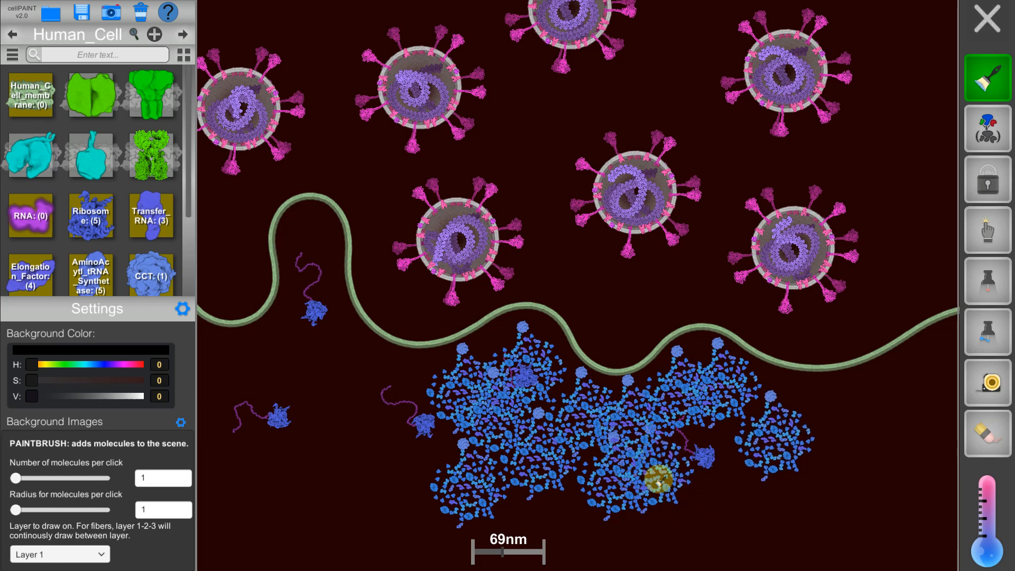
# - Fill the membrane bulge, the left and far-right areas and the lower gaps of the cell interior with more cellMix_Top groups
pyautogui.click(321, 365)
pyautogui.click(315, 261)
pyautogui.click(316, 313)
pyautogui.click(395, 390)
pyautogui.click(355, 448)
pyautogui.click(440, 459)
pyautogui.click(348, 494)
pyautogui.click(236, 384)
pyautogui.click(804, 423)
pyautogui.click(905, 426)
pyautogui.click(719, 505)
pyautogui.click(839, 489)
pyautogui.click(778, 503)
pyautogui.click(314, 517)
pyautogui.click(245, 507)
pyautogui.click(415, 523)
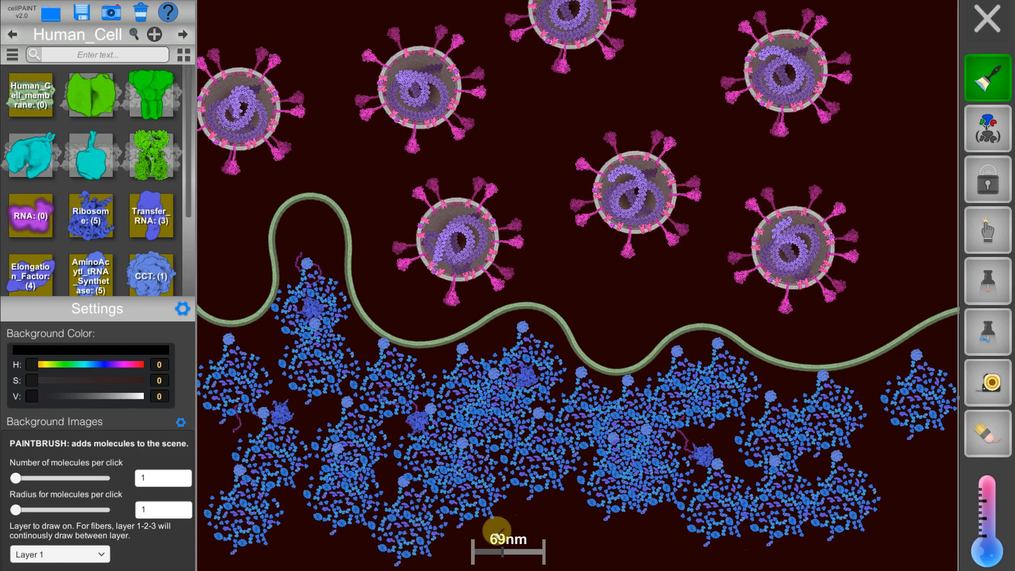
pyautogui.click(587, 500)
# - Raise the temperature to spread the protein mix, and turn Toggle Physics back on
pyautogui.click(986, 527)
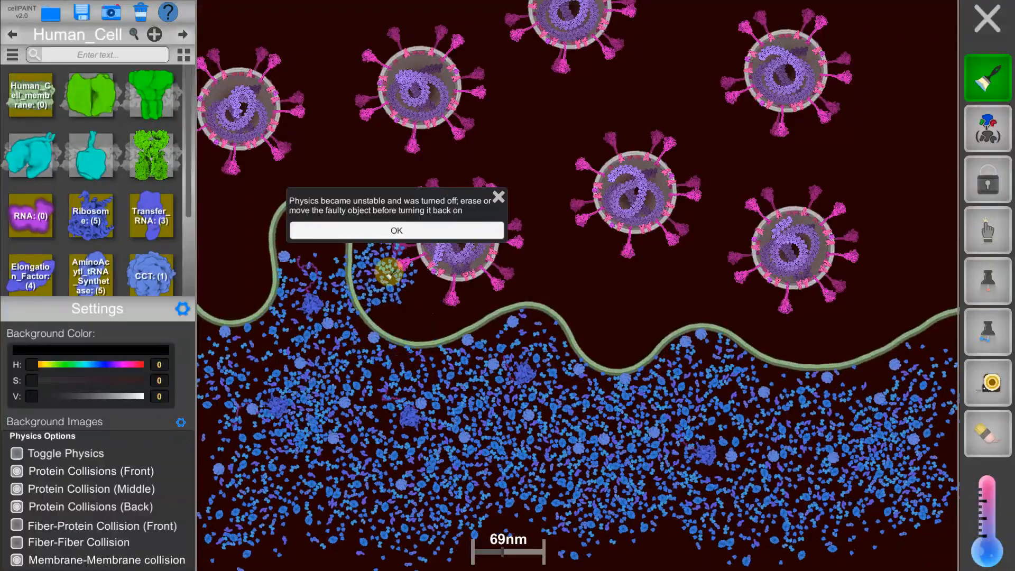
pyautogui.click(397, 231)
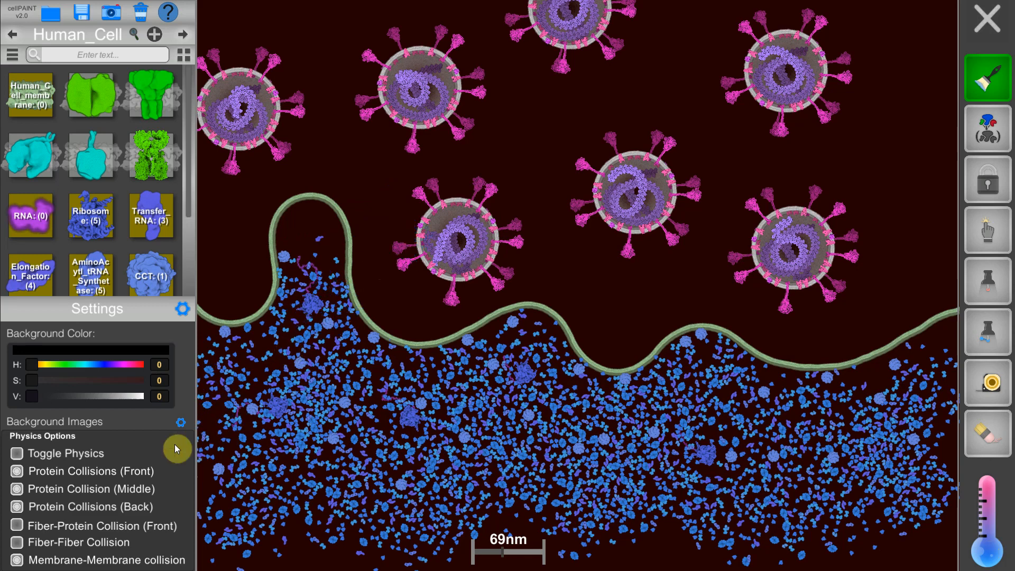
pyautogui.click(17, 454)
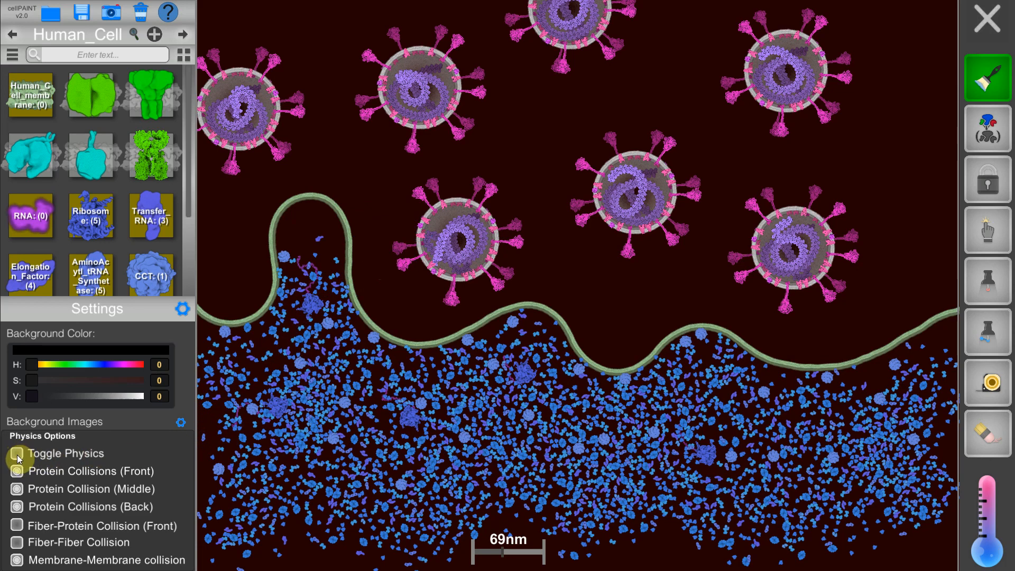
pyautogui.scroll(2, 410, 204)
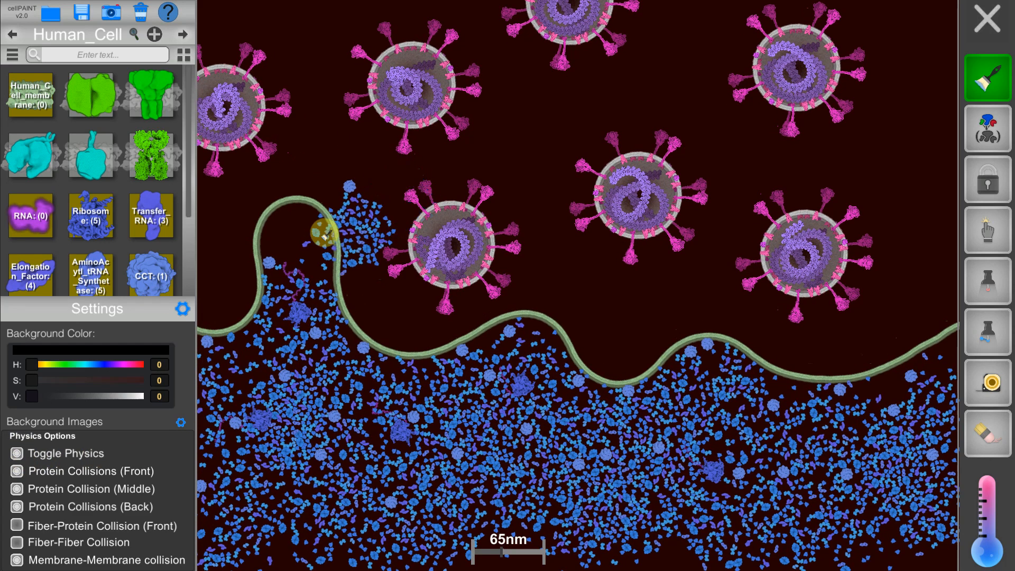
pyautogui.scroll(-3, 571, 399)
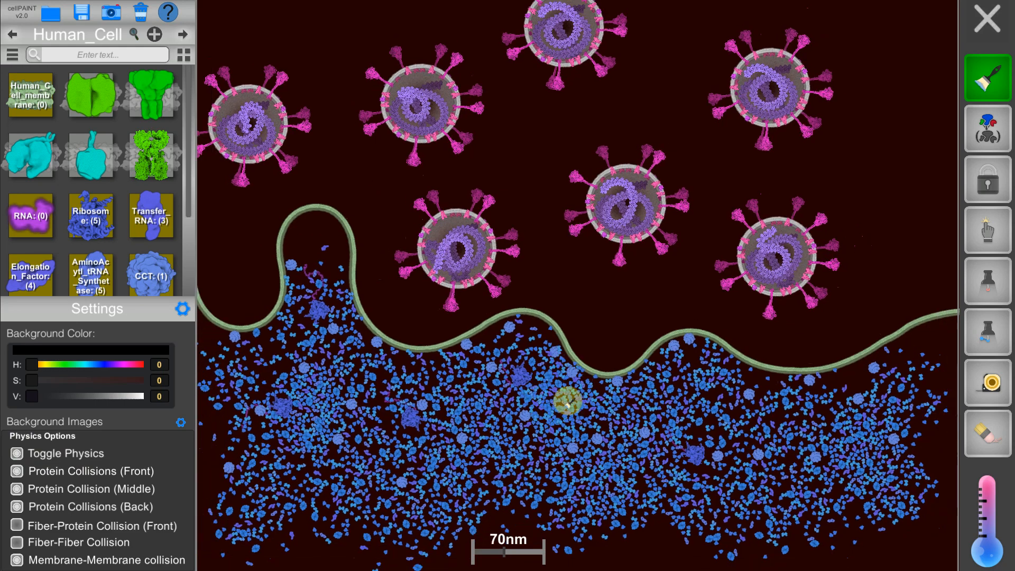
# - Lock the Human_Cell membrane and the protein mix groups in place, turning Toggle Physics back on as needed
pyautogui.click(1004, 189)
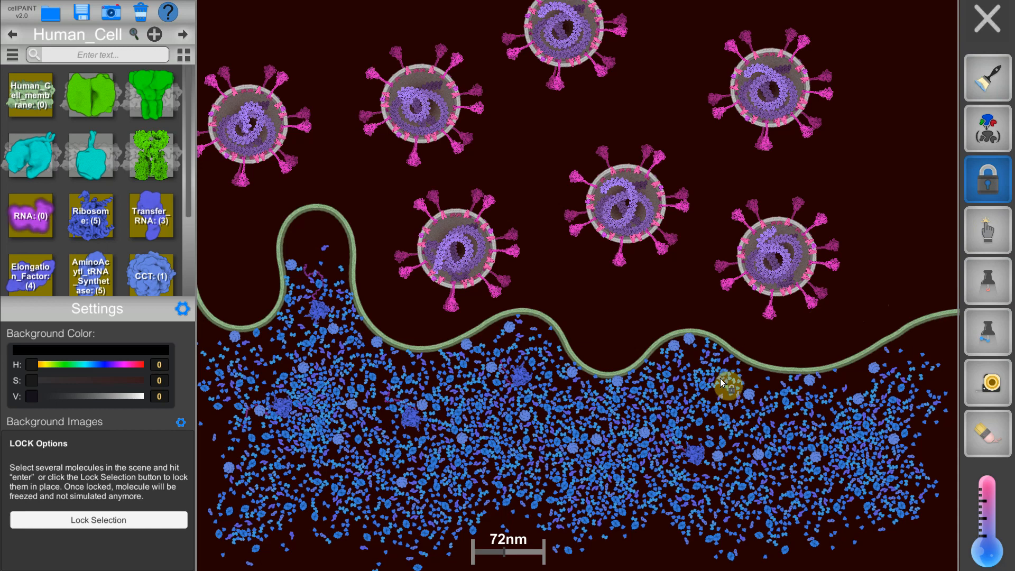
pyautogui.click(722, 382)
pyautogui.click(639, 366)
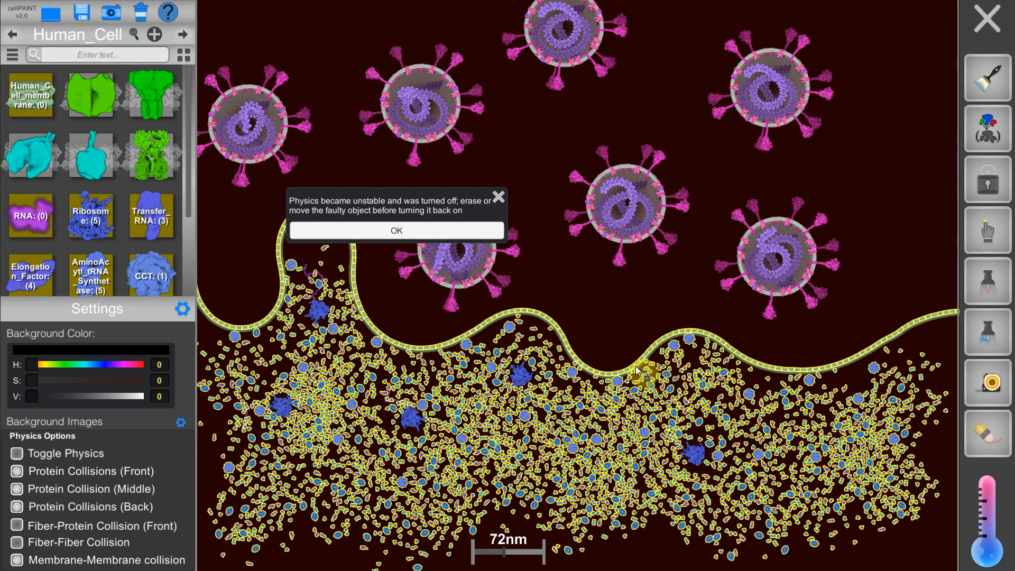
pyautogui.click(344, 233)
pyautogui.click(18, 454)
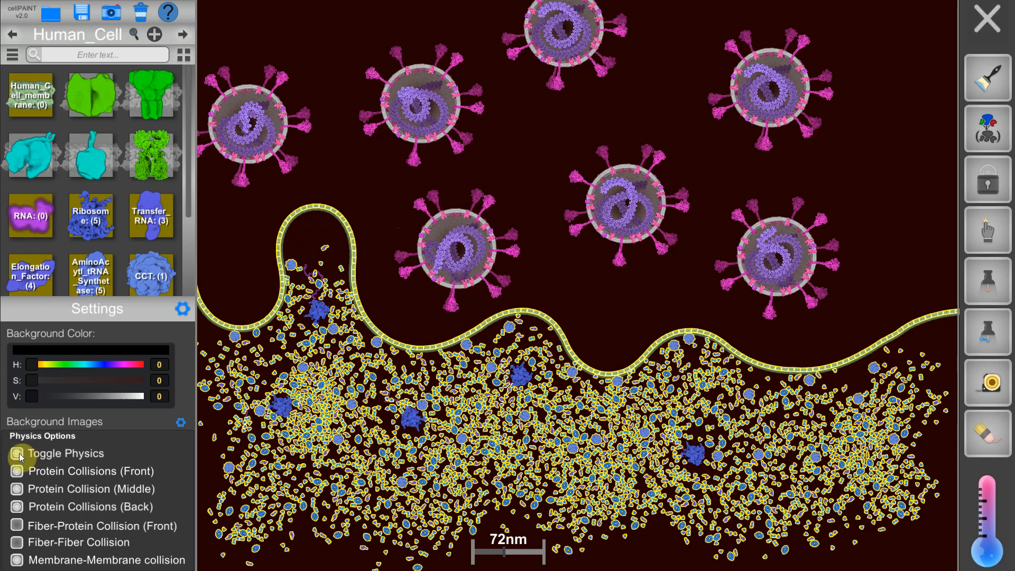
pyautogui.click(985, 185)
pyautogui.click(344, 481)
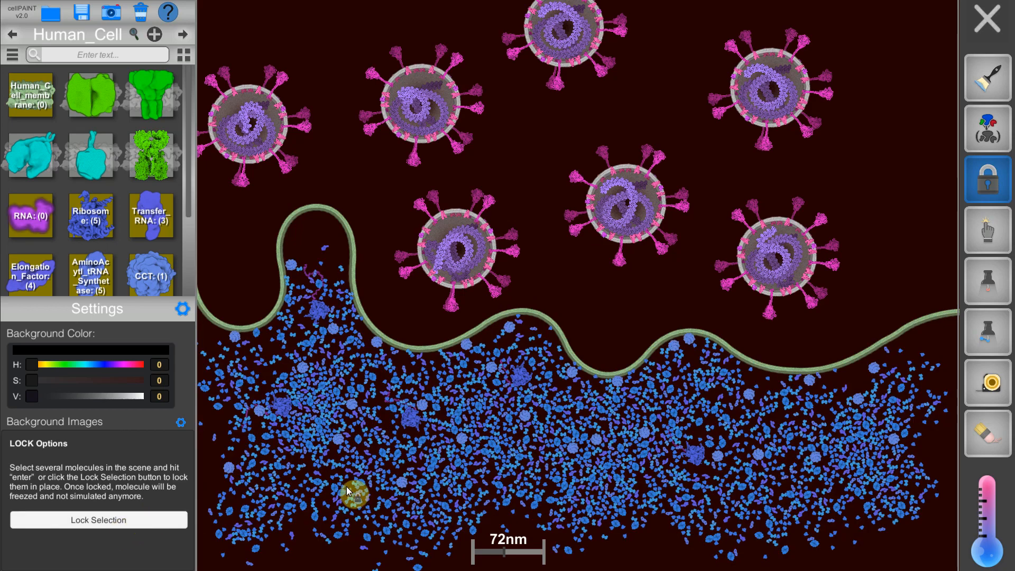
pyautogui.click(414, 353)
pyautogui.click(111, 521)
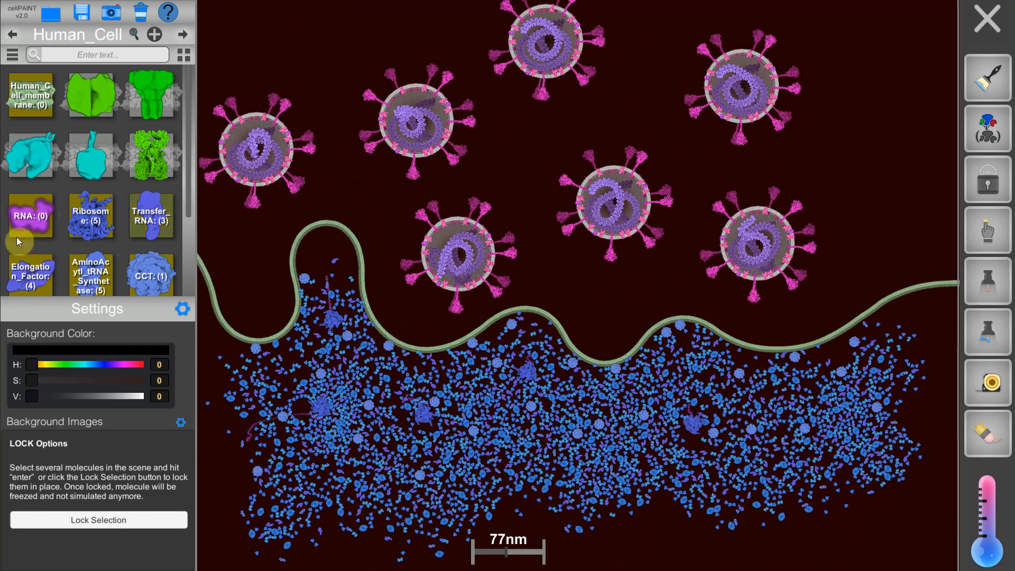
# - Pin the left, centre-left and right-hand ribosomes inside the cell in place
pyautogui.scroll(-1, 21, 233)
pyautogui.click(331, 402)
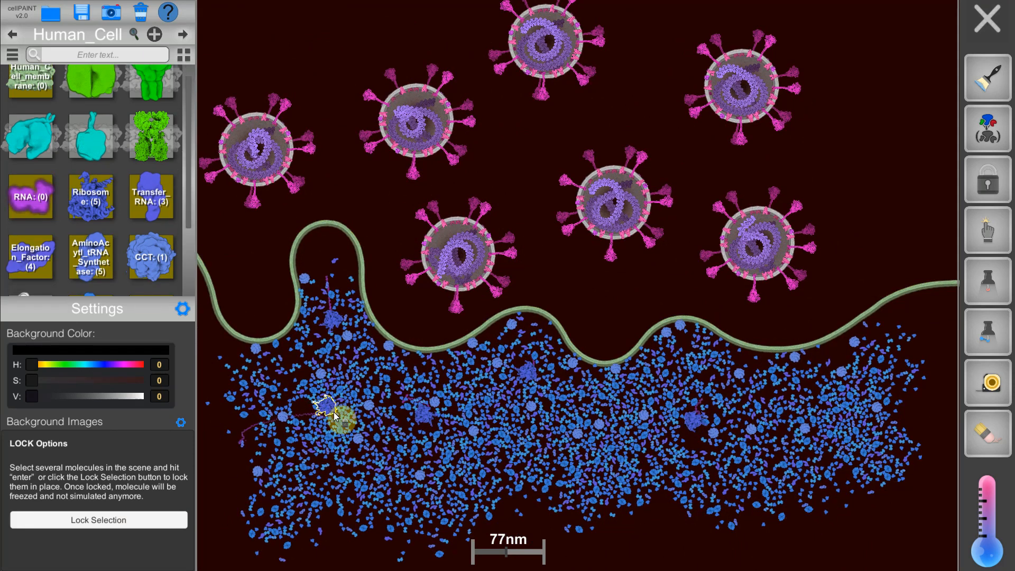
pyautogui.click(987, 281)
pyautogui.click(425, 414)
pyautogui.click(337, 404)
pyautogui.click(698, 418)
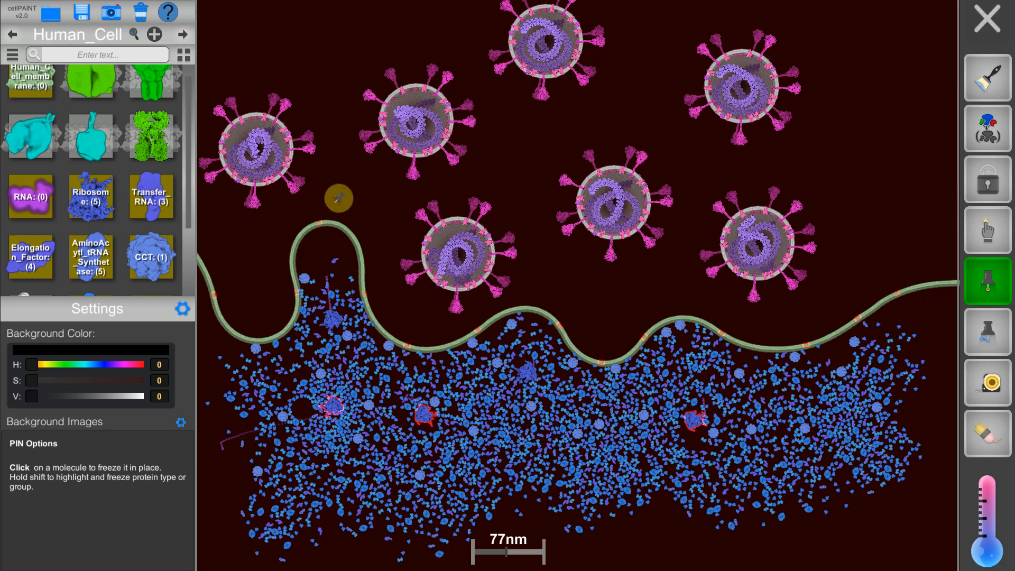
# - Paint many Y-shaped antibodies from the Exterior palette on Layer 1 in the space around the coronavirus particles above the membrane
pyautogui.scroll(1, 340, 199)
pyautogui.moveTo(350, 186); pyautogui.dragTo(403, 341)
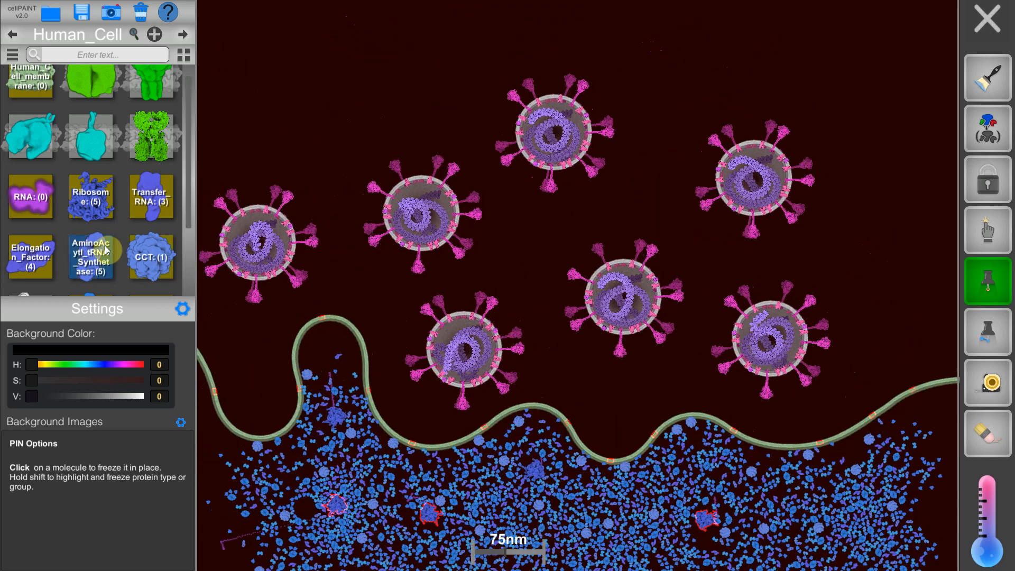
pyautogui.click(15, 36)
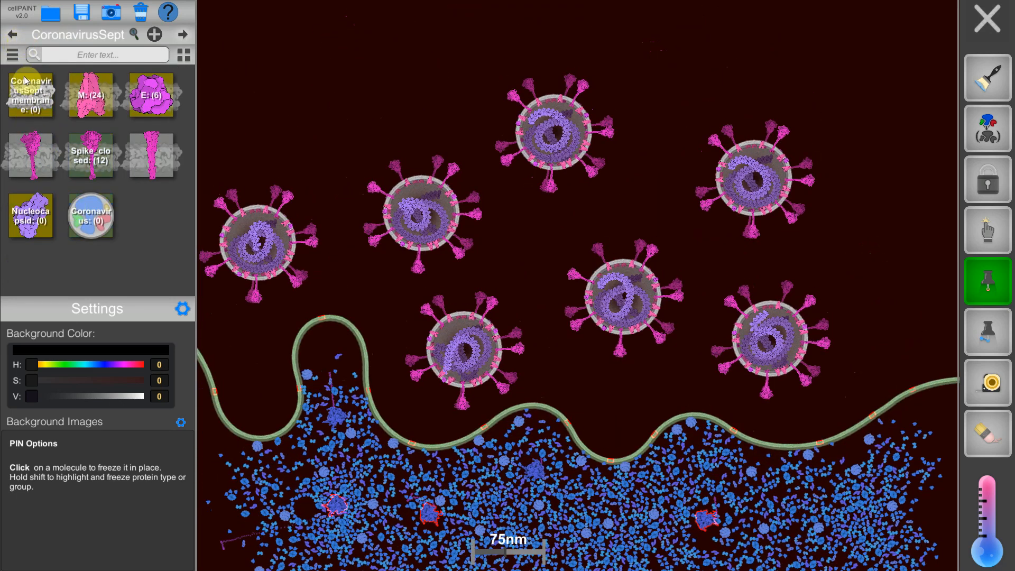
pyautogui.click(15, 34)
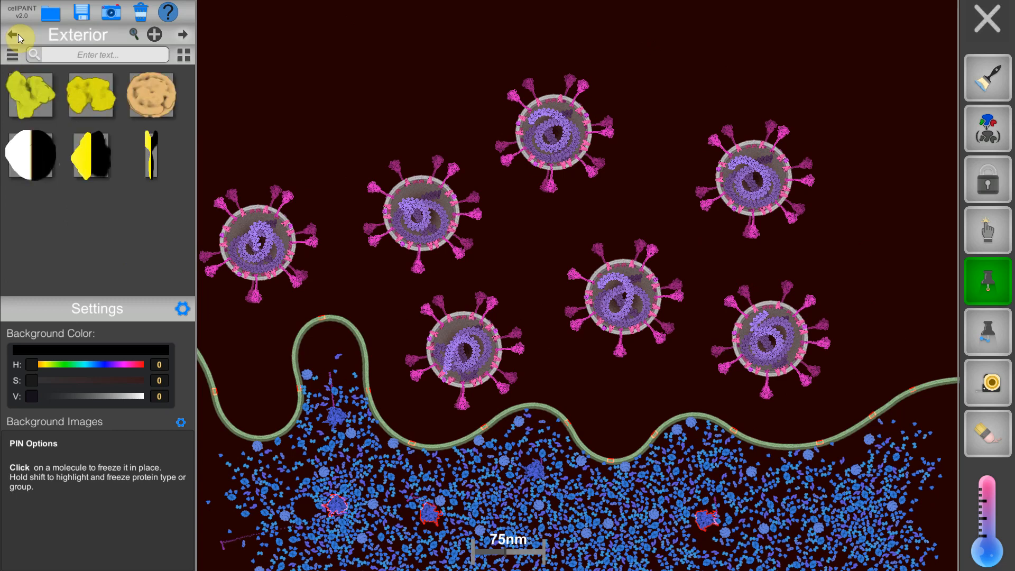
pyautogui.click(174, 165)
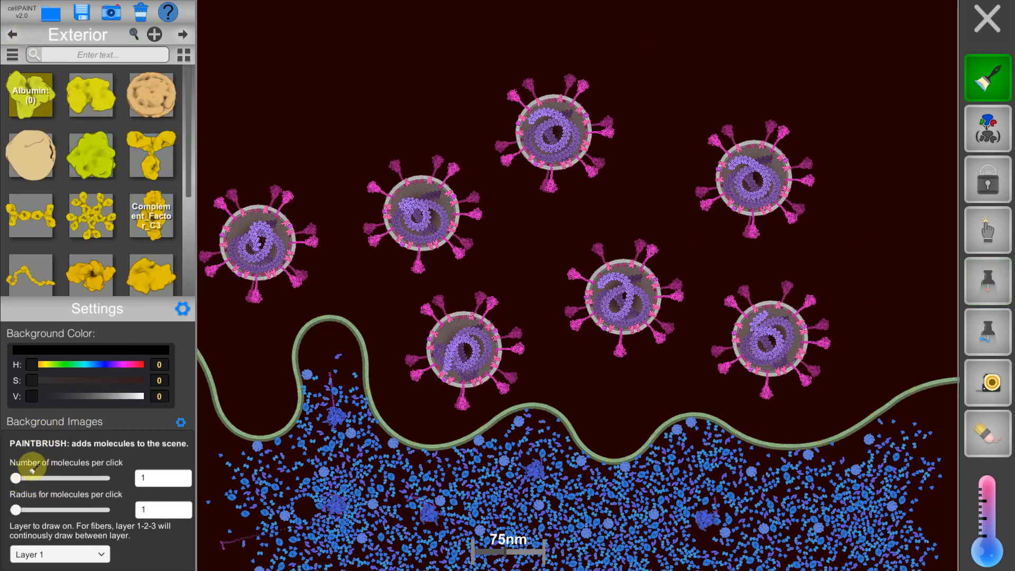
pyautogui.moveTo(317, 100)
pyautogui.mouseDown()
pyautogui.moveTo(340, 190)
pyautogui.moveTo(390, 295)
pyautogui.moveTo(388, 343)
pyautogui.mouseUp()
pyautogui.moveTo(524, 227); pyautogui.dragTo(528, 253)
pyautogui.moveTo(668, 213); pyautogui.dragTo(572, 241)
pyautogui.moveTo(666, 173); pyautogui.dragTo(657, 112)
pyautogui.moveTo(721, 260); pyautogui.dragTo(690, 264)
pyautogui.moveTo(635, 396); pyautogui.dragTo(595, 397)
pyautogui.moveTo(390, 299)
pyautogui.mouseDown()
pyautogui.moveTo(308, 313)
pyautogui.moveTo(265, 370)
pyautogui.mouseUp()
pyautogui.moveTo(246, 134)
pyautogui.mouseDown()
pyautogui.moveTo(252, 145)
pyautogui.moveTo(445, 103)
pyautogui.mouseUp()
pyautogui.moveTo(753, 91); pyautogui.dragTo(708, 98)
pyautogui.moveTo(809, 262)
pyautogui.mouseDown()
pyautogui.moveTo(868, 344)
pyautogui.moveTo(848, 397)
pyautogui.mouseUp()
pyautogui.moveTo(695, 394); pyautogui.dragTo(659, 360)
# - Raise the temperature to let the antibodies move, and lower it to the minimum
pyautogui.press('Down')
pyautogui.press('Up')
pyautogui.press('Left')
pyautogui.press('Right')
pyautogui.click(986, 527)
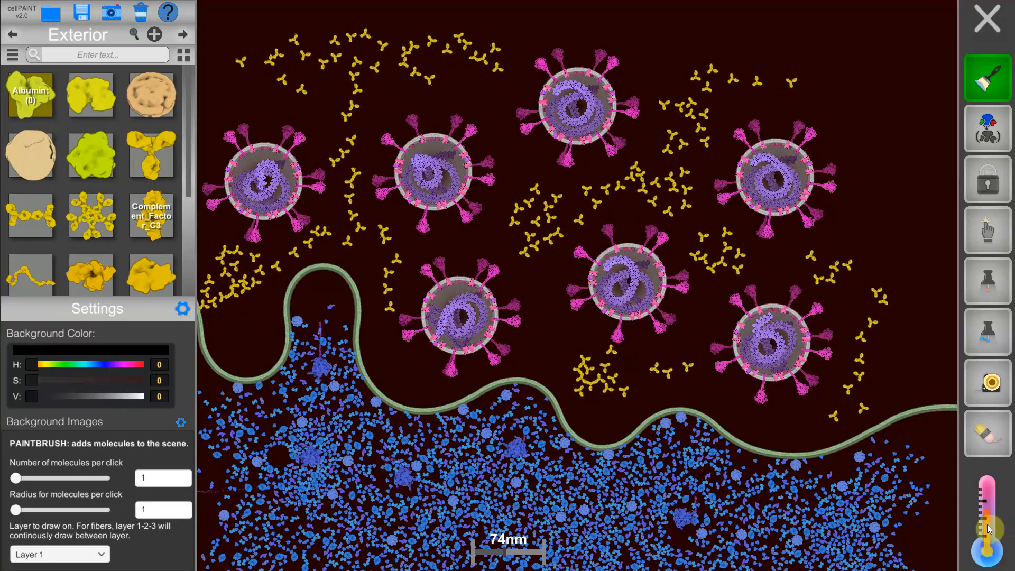
pyautogui.moveTo(992, 523); pyautogui.dragTo(992, 556)
pyautogui.press('Down')
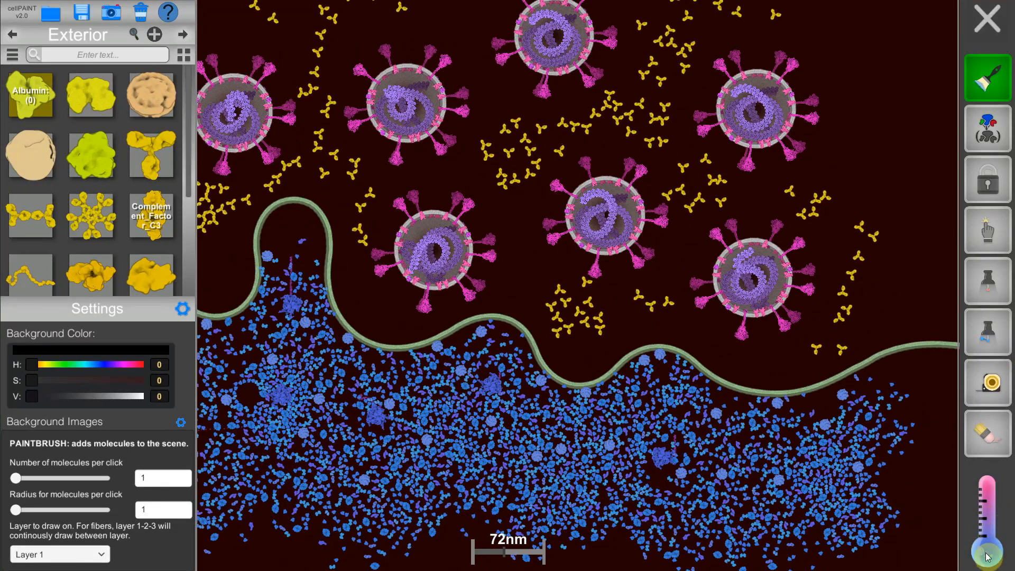
# - Use Nudge with a force of 3 in the area around the central coronavirus particles
pyautogui.click(987, 230)
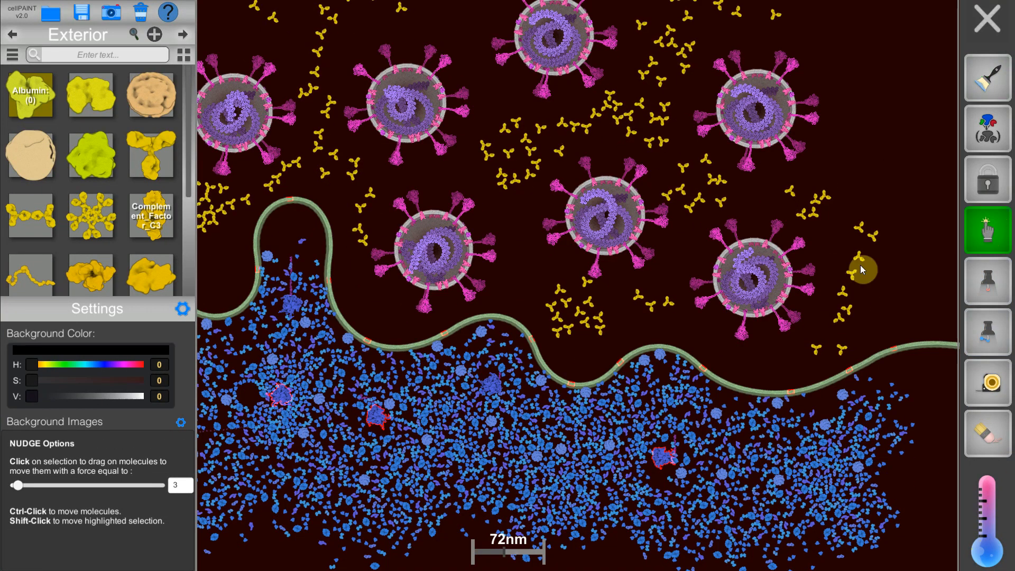
pyautogui.scroll(2, 508, 293)
pyautogui.scroll(2, 556, 285)
pyautogui.moveTo(564, 255); pyautogui.dragTo(562, 354)
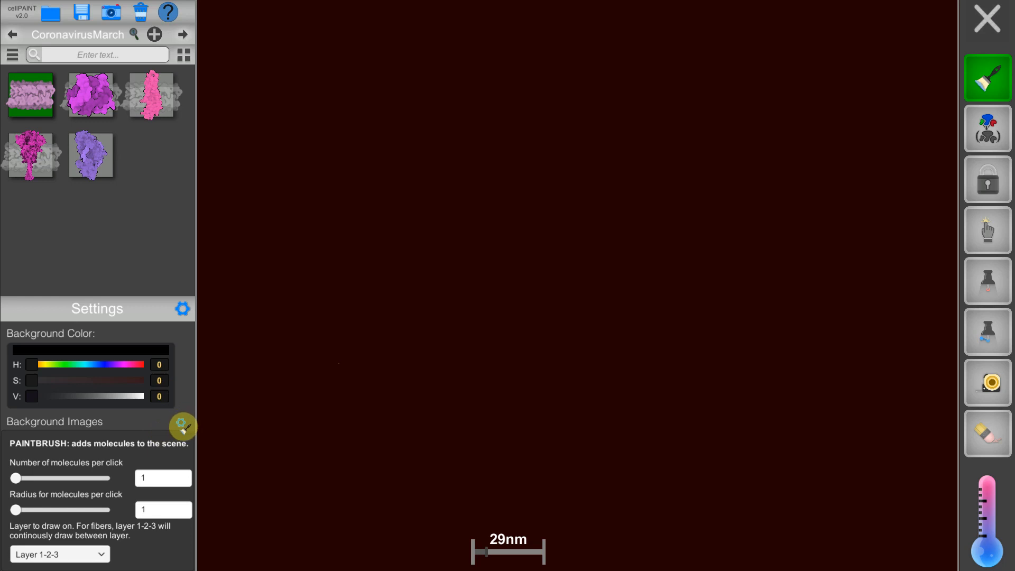
# - Load the cellPAINT1080pScreenShot image from the Desktop as a background image
pyautogui.click(180, 424)
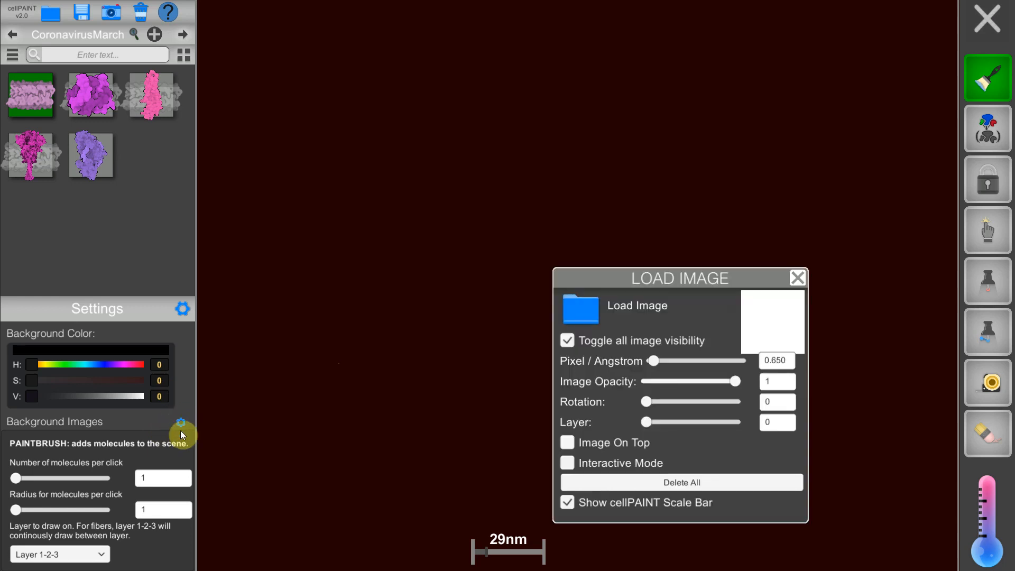
pyautogui.moveTo(711, 282); pyautogui.dragTo(573, 224)
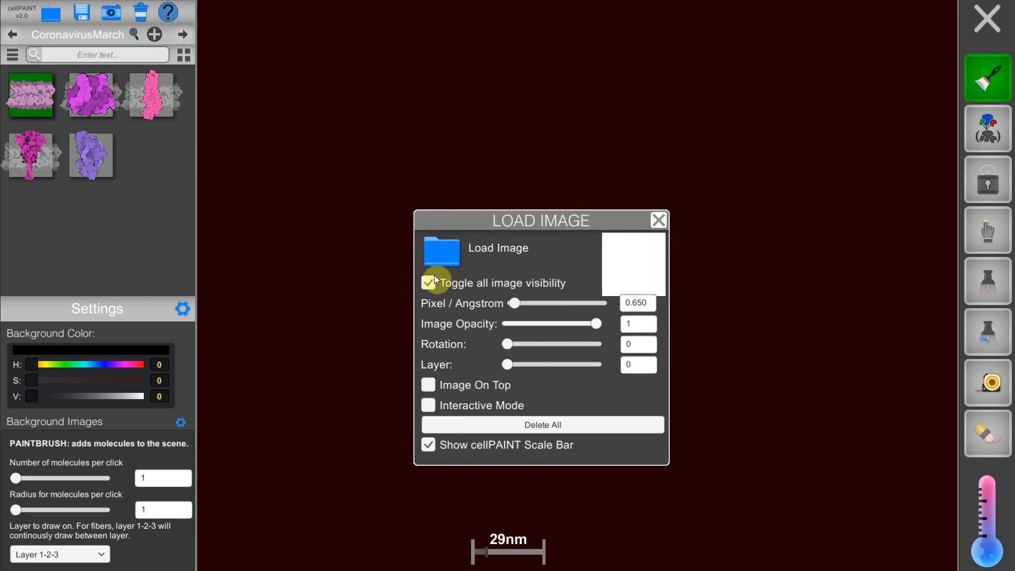
pyautogui.click(432, 251)
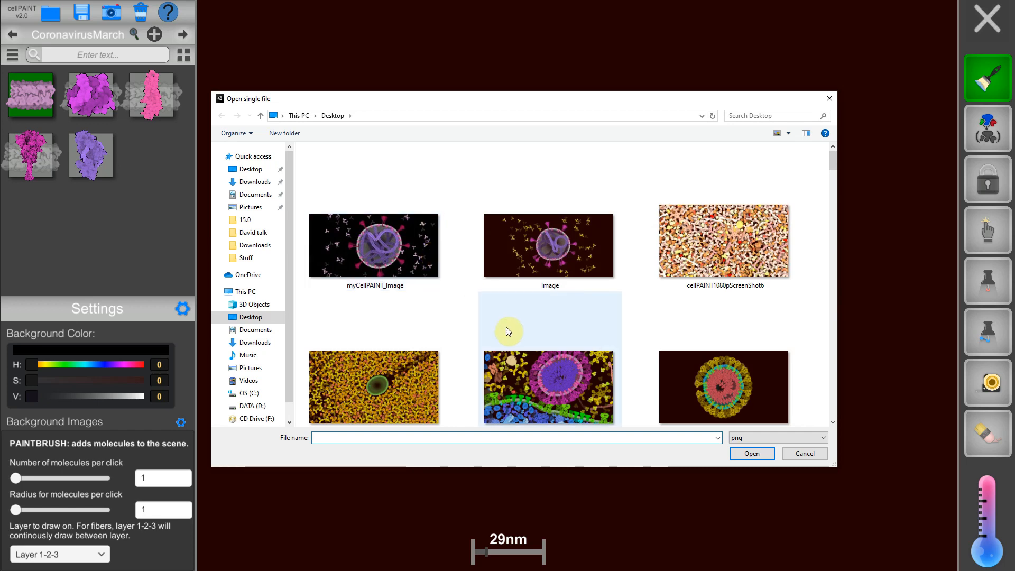
pyautogui.scroll(-3, 506, 329)
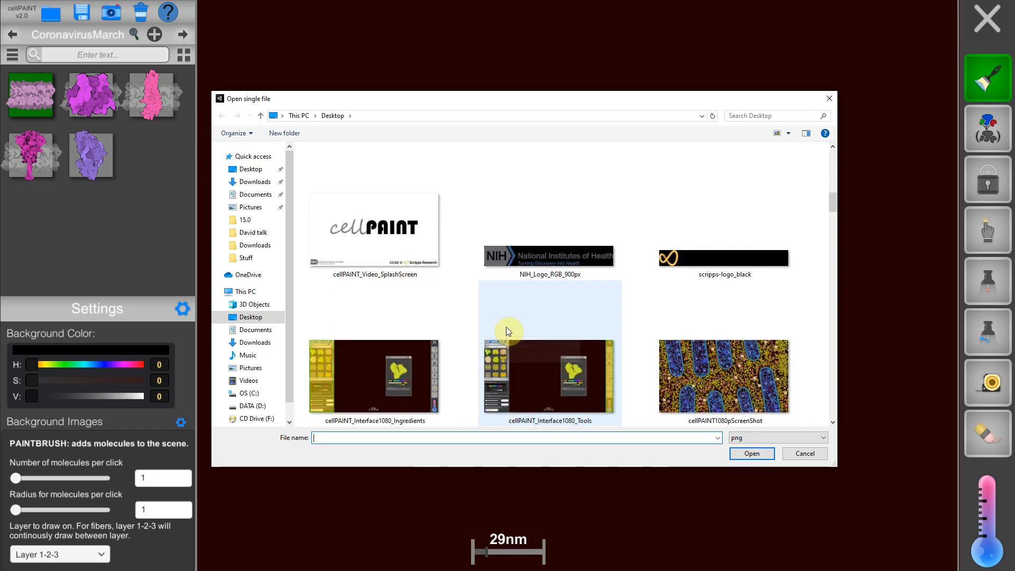
pyautogui.click(699, 374)
pyautogui.click(751, 455)
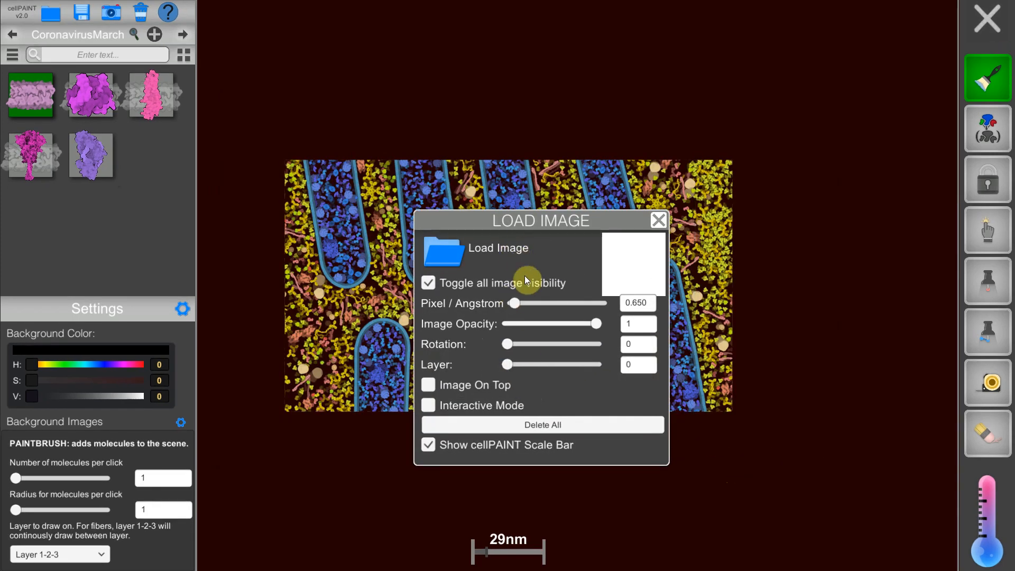
# - Move the image settings clear of the picture and scale the background image to 3.683 Pixel / Angstrom
pyautogui.click(537, 217)
pyautogui.moveTo(545, 222); pyautogui.dragTo(821, 224)
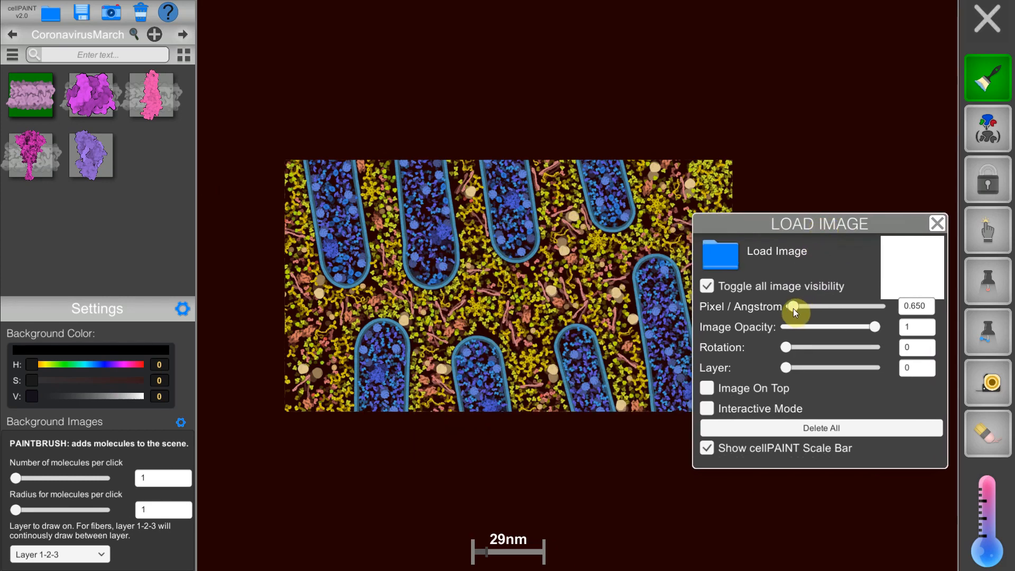
pyautogui.click(600, 292)
pyautogui.moveTo(793, 309); pyautogui.dragTo(797, 309)
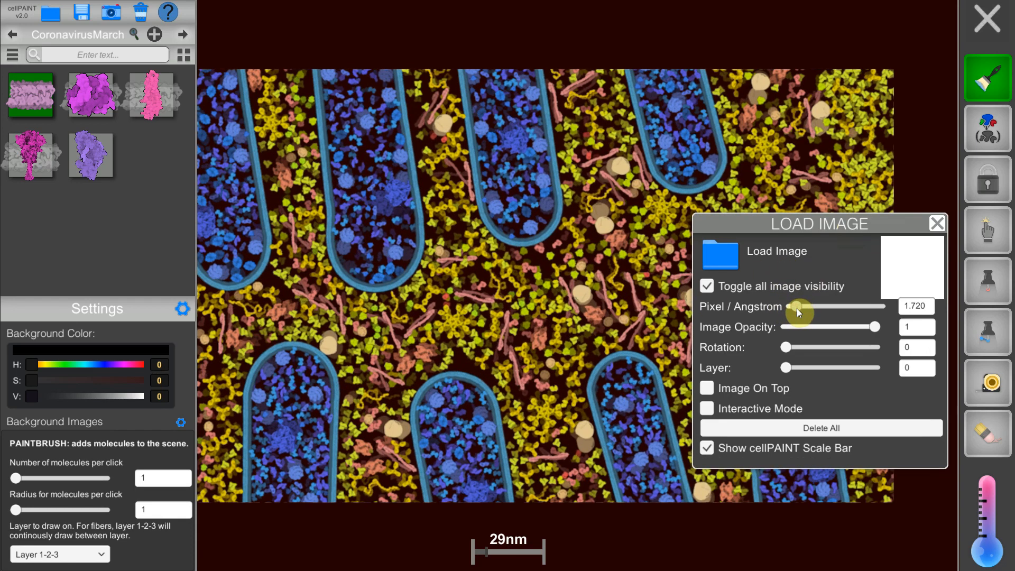
pyautogui.moveTo(798, 309); pyautogui.dragTo(802, 308)
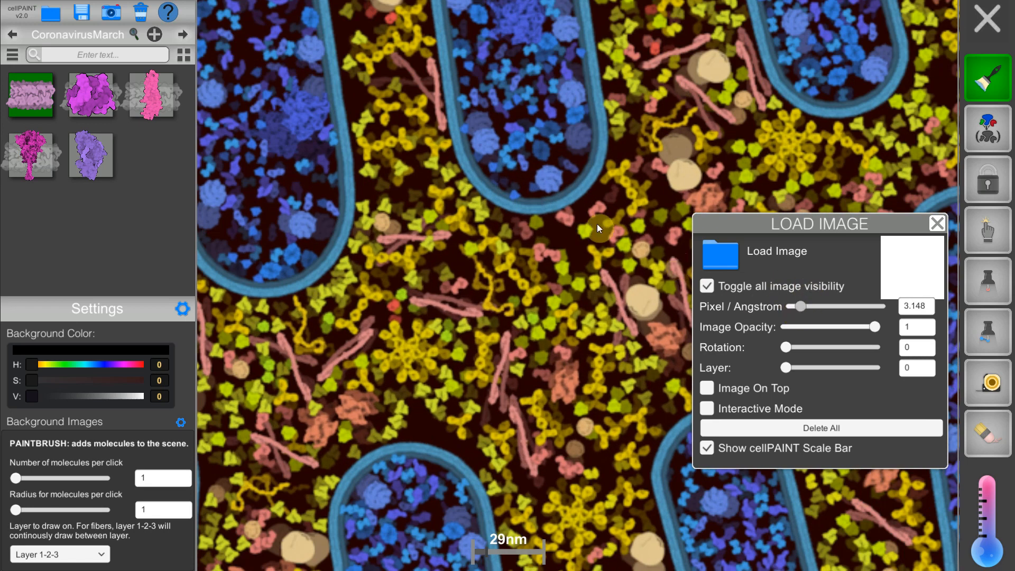
pyautogui.moveTo(812, 309); pyautogui.dragTo(805, 305)
# - Place the cellPAINT scale bar over the middle of the background image and zoom out to show the whole picture
pyautogui.moveTo(522, 551); pyautogui.dragTo(551, 239)
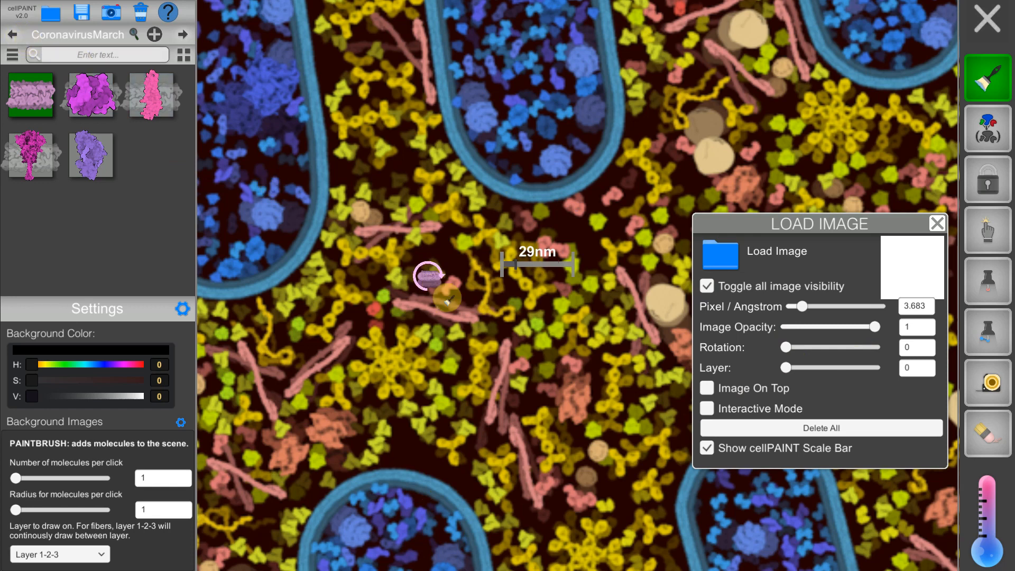
pyautogui.scroll(-5, 439, 291)
pyautogui.scroll(-1, 507, 331)
pyautogui.press('e')
pyautogui.press('q')
pyautogui.press('e')
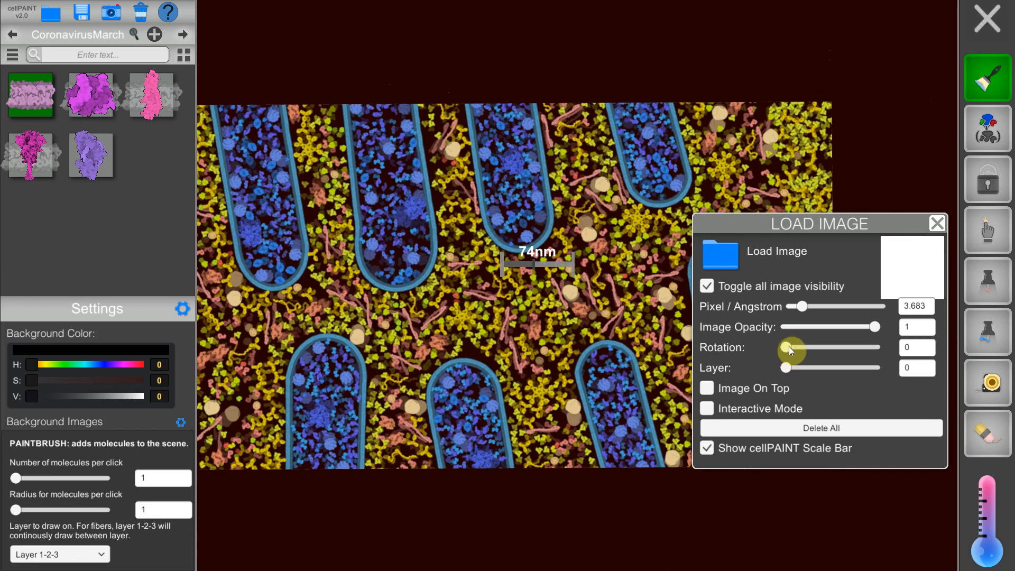
# - Enable Interactive Mode, shift the background image up and to the right, and disable Interactive Mode
pyautogui.click(707, 410)
pyautogui.moveTo(485, 363); pyautogui.dragTo(521, 297)
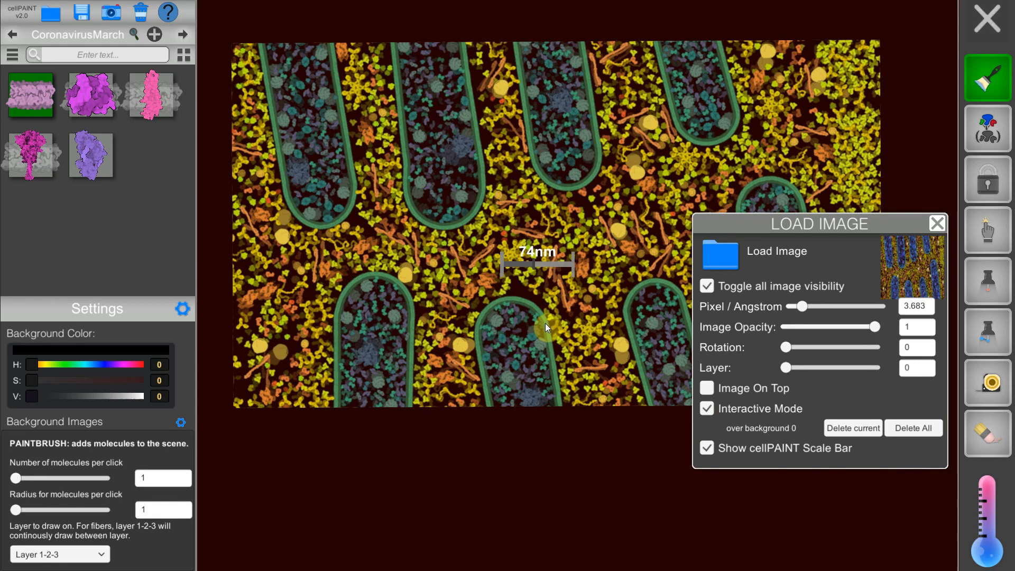
pyautogui.click(704, 411)
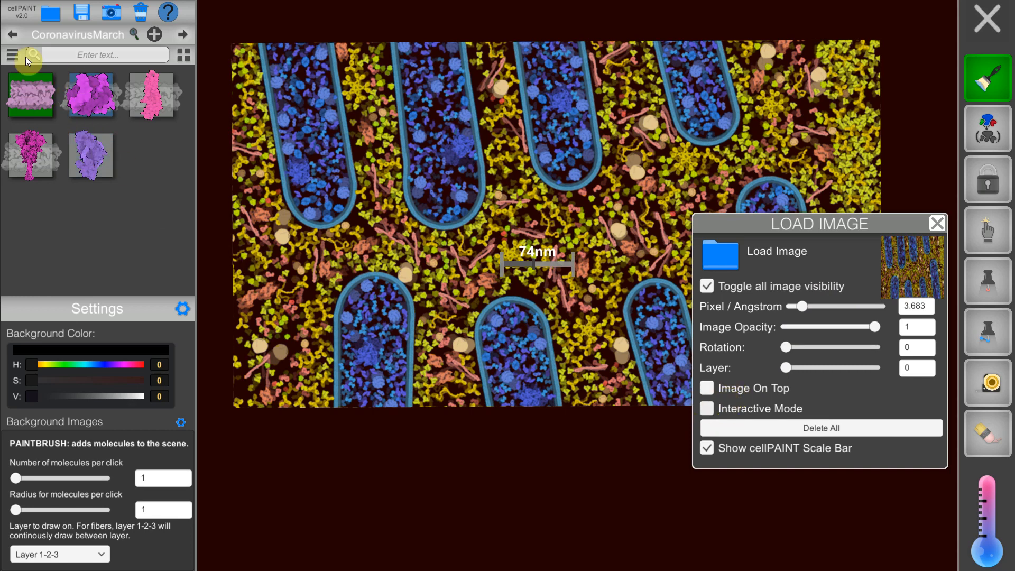
# - Paint a patch of Exterior antibodies over the background image's lower-left area, raise the temperature to spread them, and lower it to the minimum
pyautogui.click(17, 32)
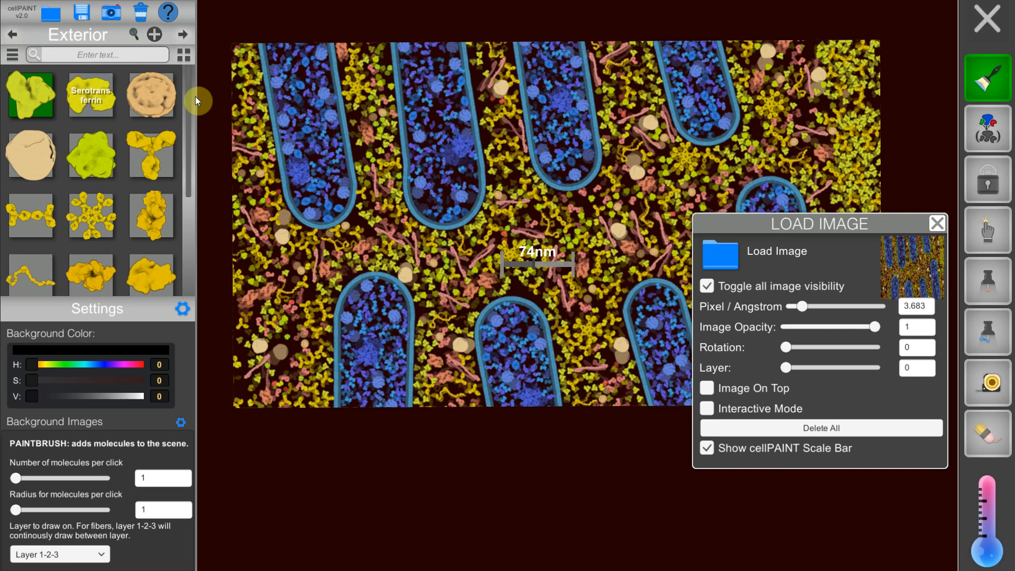
pyautogui.click(159, 156)
pyautogui.moveTo(311, 311)
pyautogui.mouseDown()
pyautogui.moveTo(317, 288)
pyautogui.moveTo(291, 320)
pyautogui.moveTo(313, 311)
pyautogui.moveTo(281, 327)
pyautogui.moveTo(304, 276)
pyautogui.moveTo(277, 295)
pyautogui.moveTo(290, 315)
pyautogui.moveTo(285, 305)
pyautogui.moveTo(306, 302)
pyautogui.moveTo(285, 311)
pyautogui.moveTo(282, 351)
pyautogui.mouseUp()
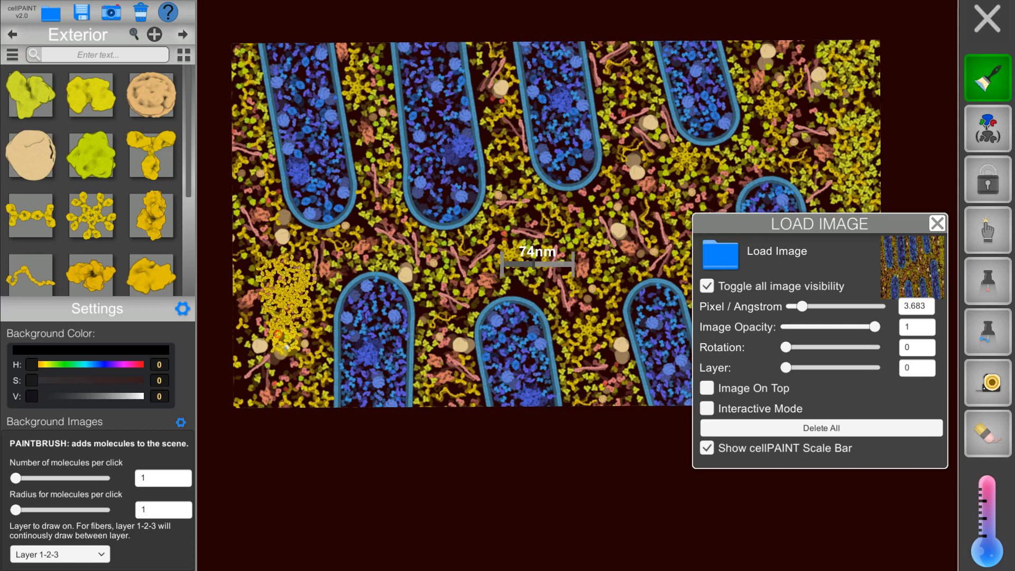
pyautogui.click(995, 513)
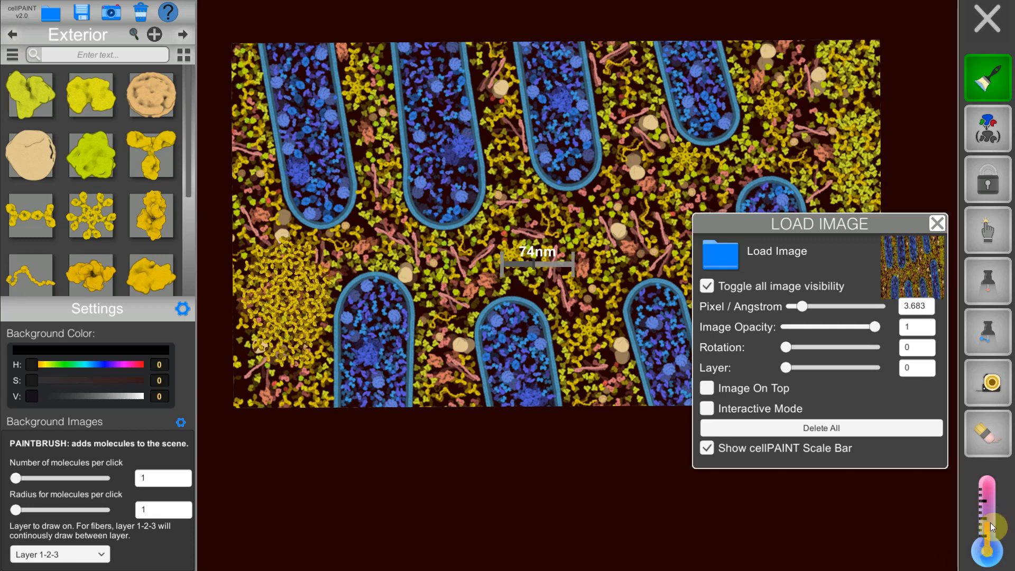
pyautogui.moveTo(991, 523); pyautogui.dragTo(994, 569)
# - Place the background image on top of the painted antibodies and reduce its opacity to 0.429
pyautogui.scroll(3, 280, 318)
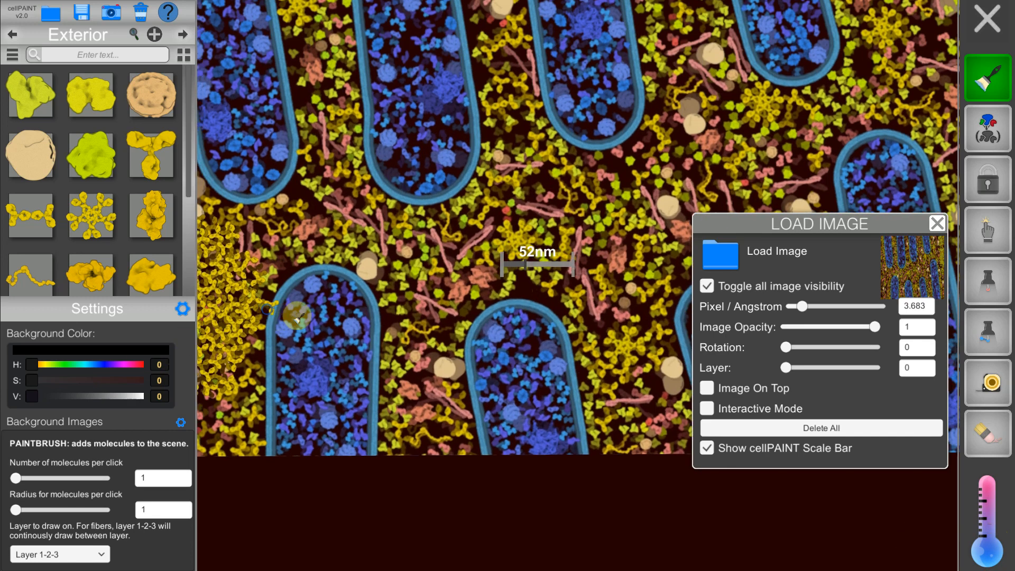
pyautogui.moveTo(297, 318); pyautogui.dragTo(507, 373)
pyautogui.moveTo(439, 385); pyautogui.dragTo(296, 362)
pyautogui.scroll(1, 349, 370)
pyautogui.moveTo(359, 375); pyautogui.dragTo(629, 470)
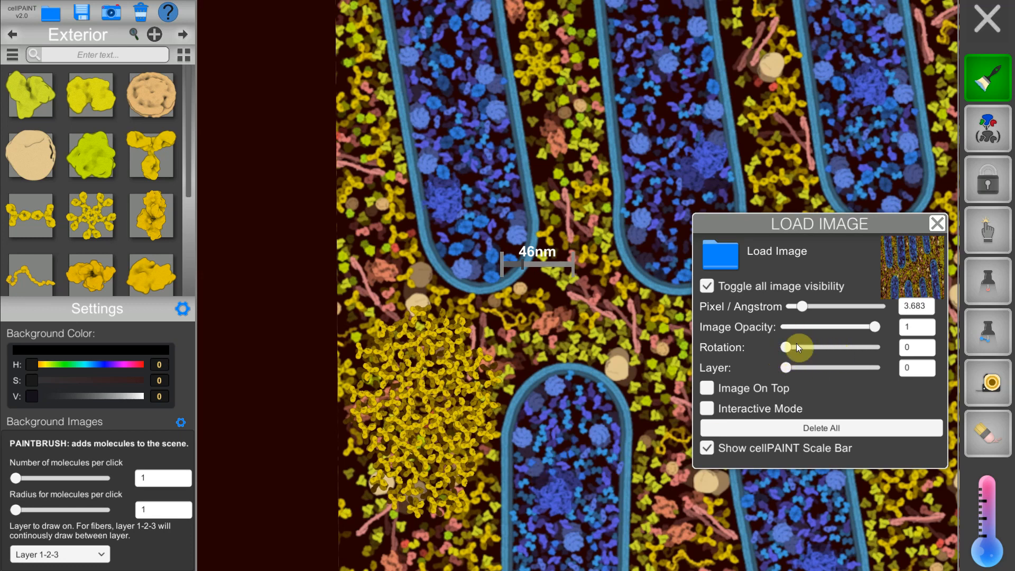
pyautogui.click(707, 387)
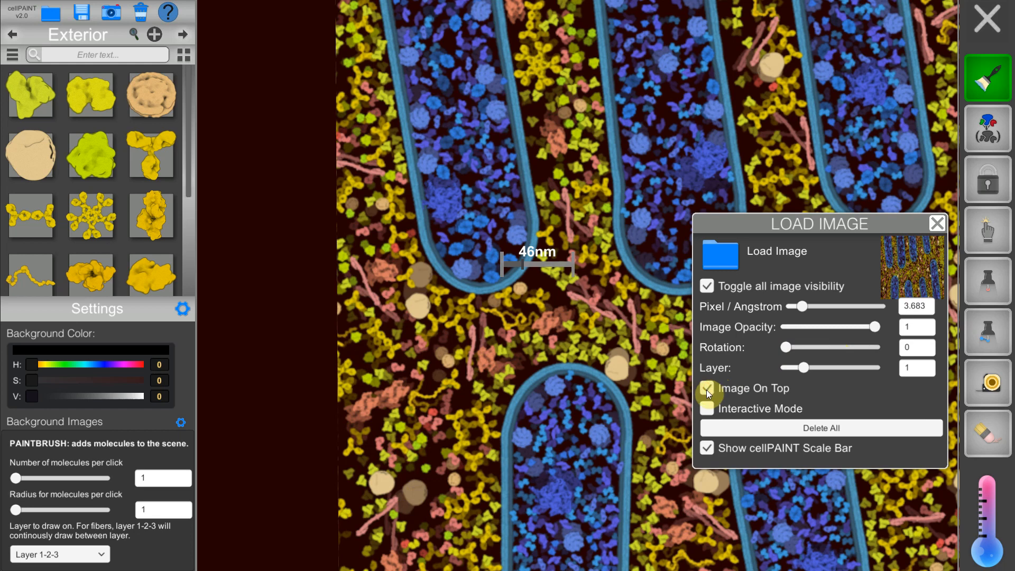
pyautogui.moveTo(874, 326); pyautogui.dragTo(823, 336)
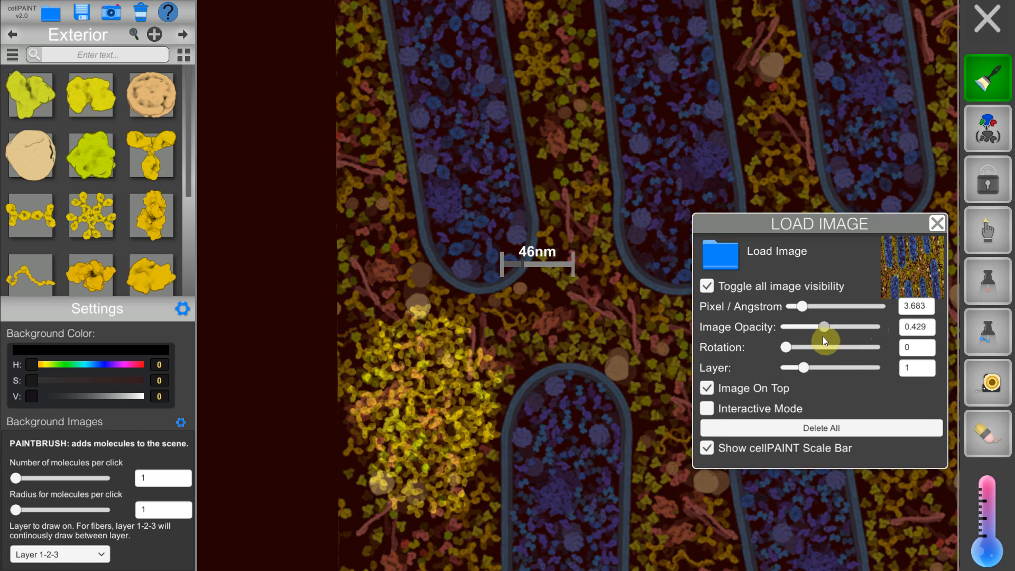
# - Paint more antibodies into the gap between the cells, and toggle Image On Top off and on to compare
pyautogui.moveTo(536, 348)
pyautogui.mouseDown()
pyautogui.moveTo(498, 354)
pyautogui.moveTo(598, 338)
pyautogui.moveTo(558, 331)
pyautogui.moveTo(566, 321)
pyautogui.moveTo(522, 325)
pyautogui.moveTo(511, 344)
pyautogui.moveTo(527, 372)
pyautogui.moveTo(493, 392)
pyautogui.moveTo(455, 387)
pyautogui.moveTo(397, 287)
pyautogui.moveTo(400, 333)
pyautogui.moveTo(377, 288)
pyautogui.moveTo(369, 332)
pyautogui.mouseUp()
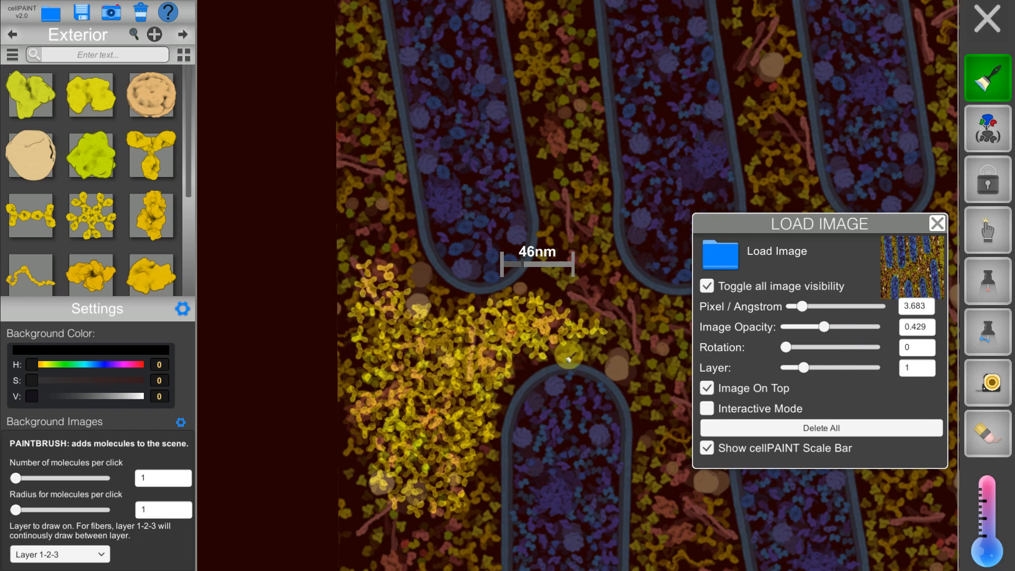
pyautogui.click(707, 387)
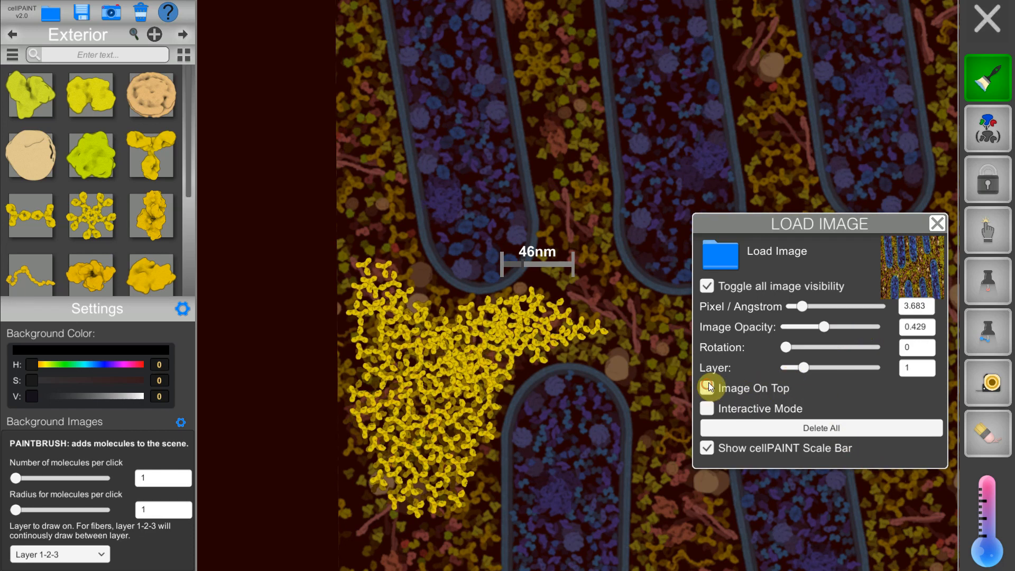
pyautogui.click(709, 387)
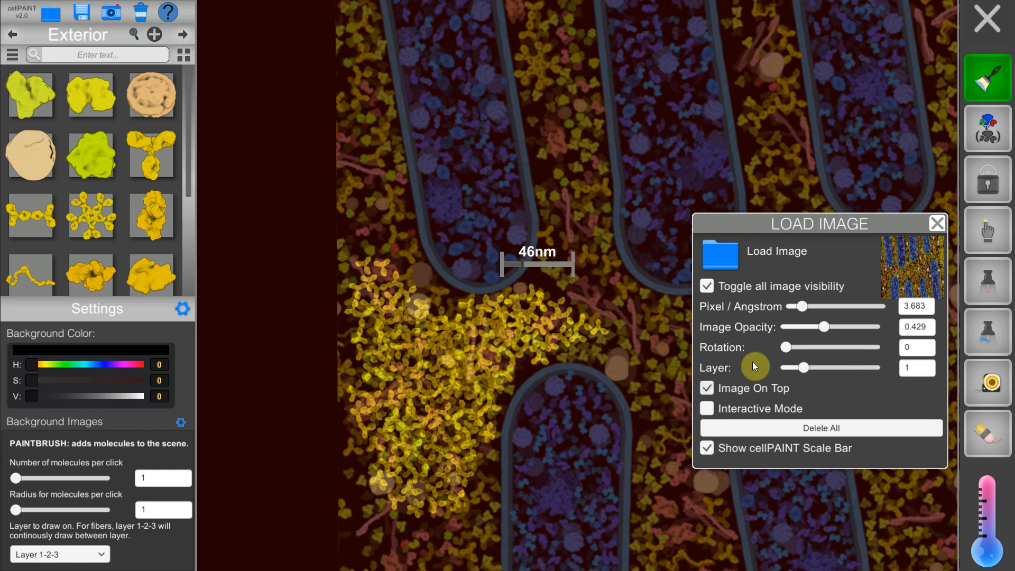
# - Restore the background image's opacity to 1 and place it behind the painted molecules
pyautogui.moveTo(826, 326); pyautogui.dragTo(897, 322)
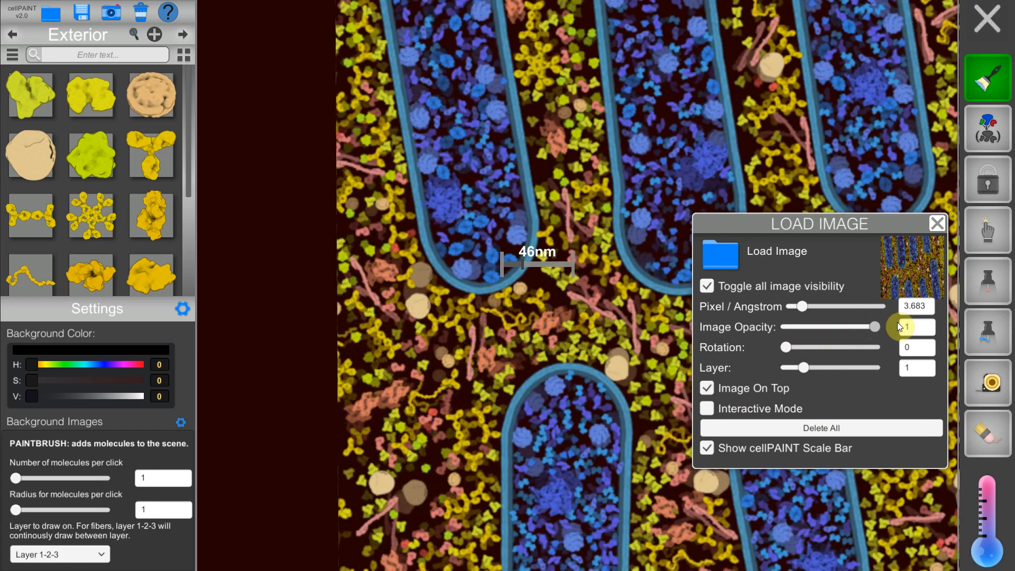
pyautogui.click(704, 387)
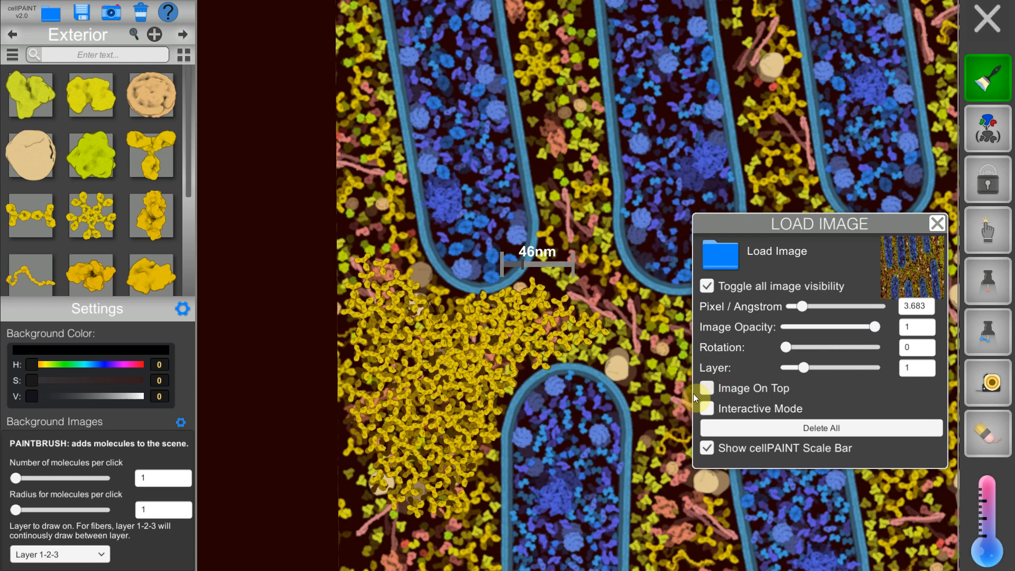
# - Delete all background images and close the image settings
pyautogui.scroll(-1, 604, 397)
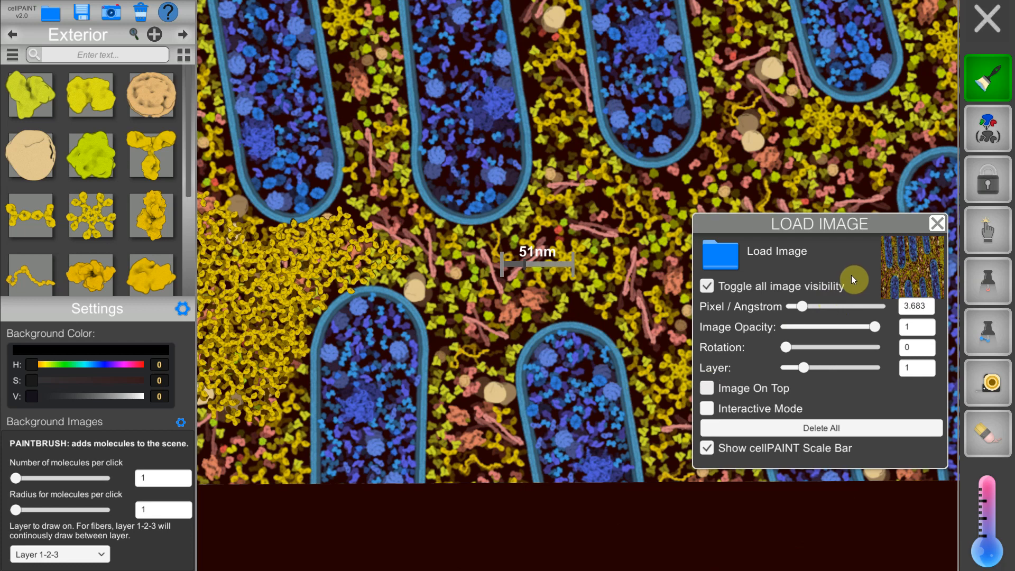
pyautogui.click(816, 435)
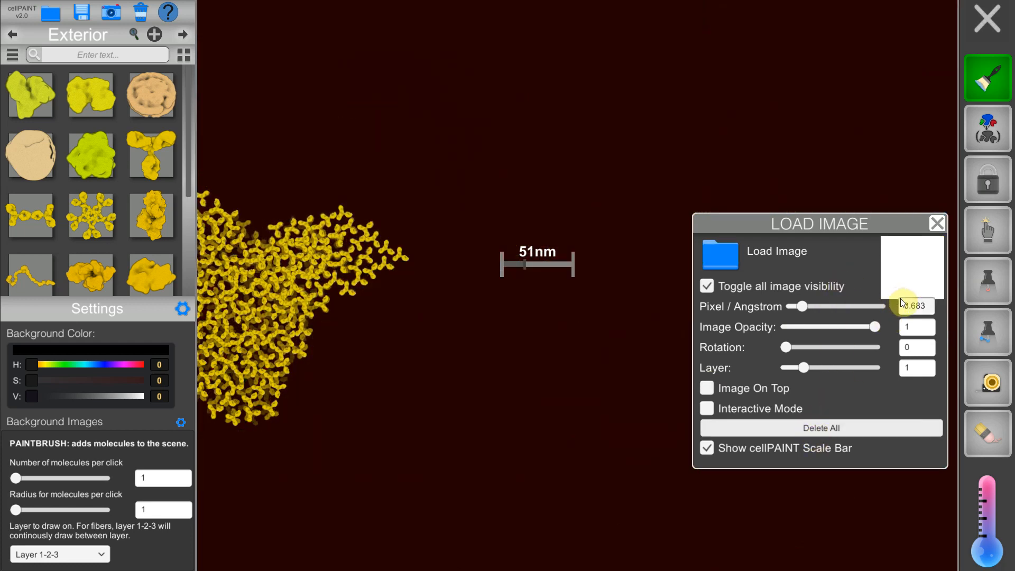
pyautogui.click(939, 225)
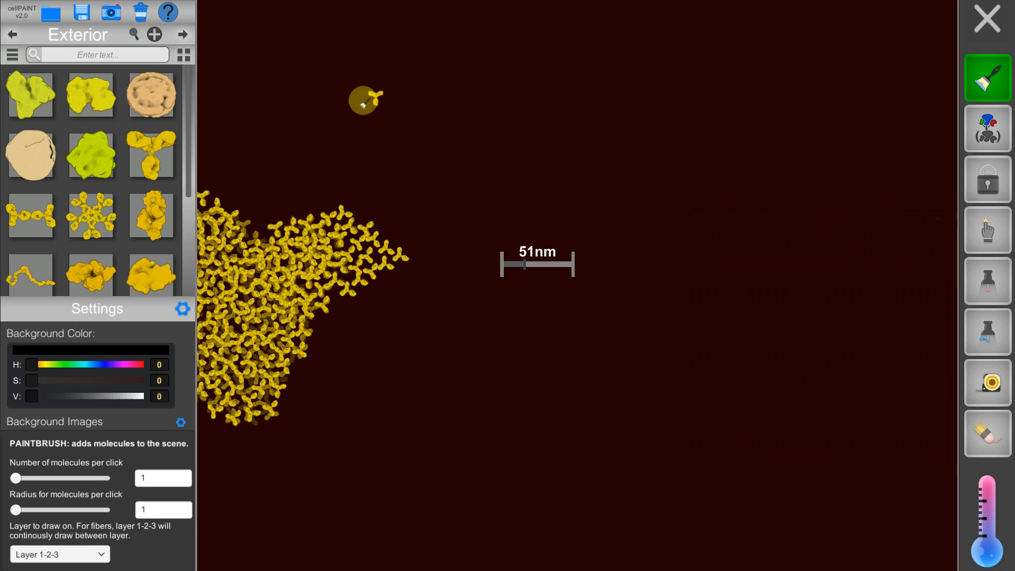
# - Clear the painted antibodies from the scene and move the scale bar to the lower edge of the canvas
pyautogui.click(140, 13)
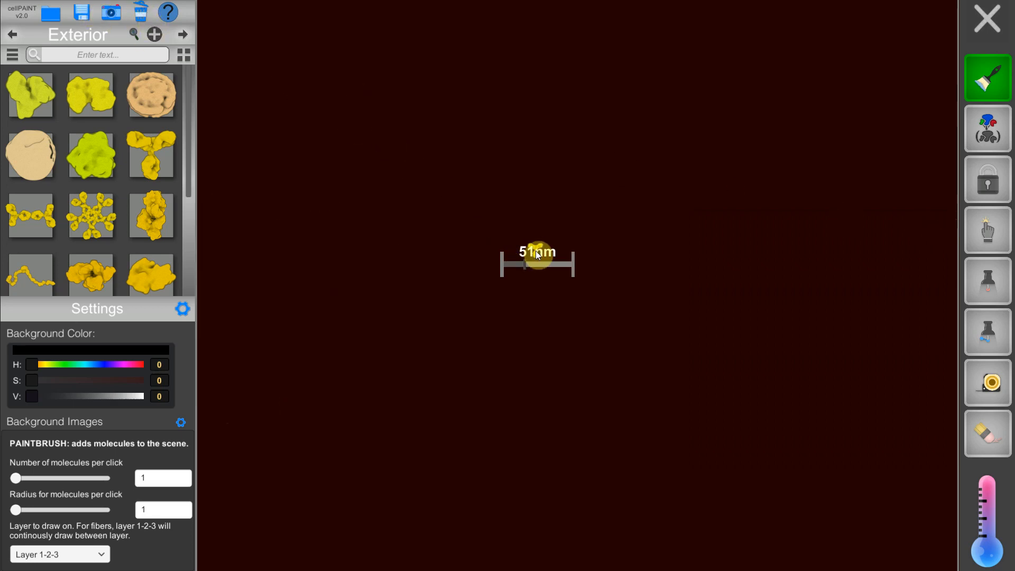
pyautogui.moveTo(553, 262); pyautogui.dragTo(595, 551)
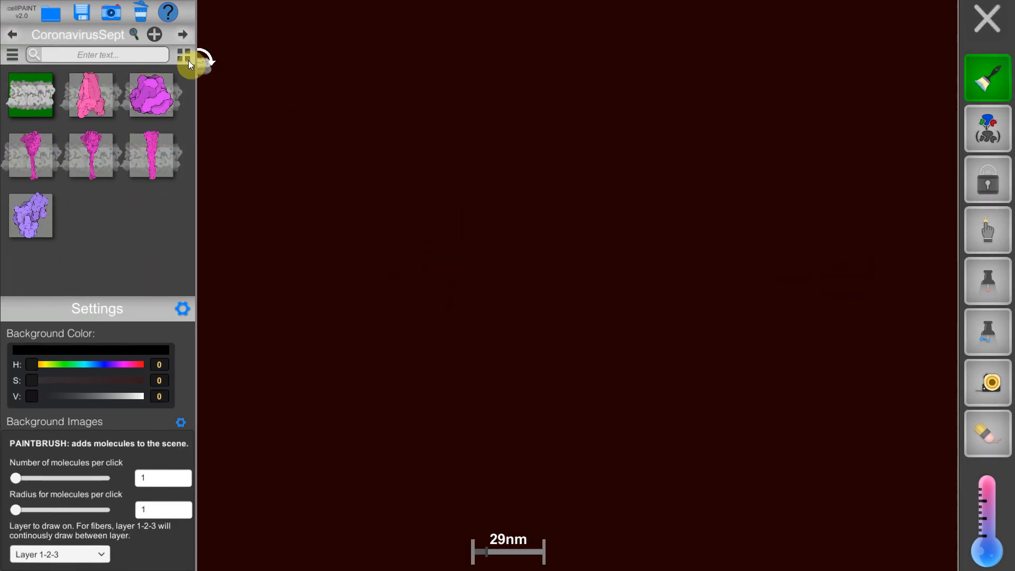
# - Create a soluble ingredient in the CoronavirusSept palette by illustrating PDB ID 1AON at 6.0 Pixel/Ang
pyautogui.click(154, 36)
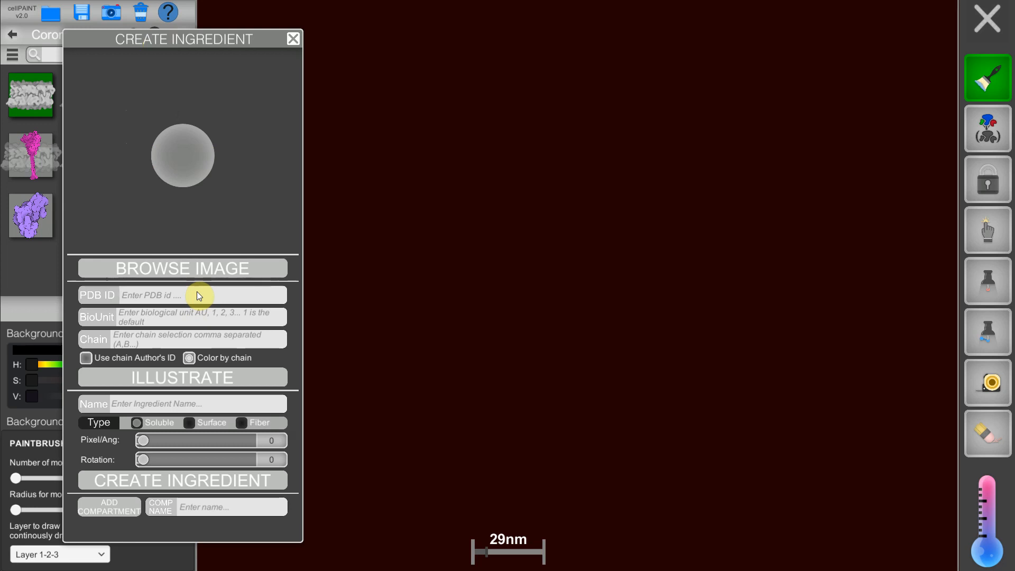
pyautogui.write('1AON')
pyautogui.click(145, 379)
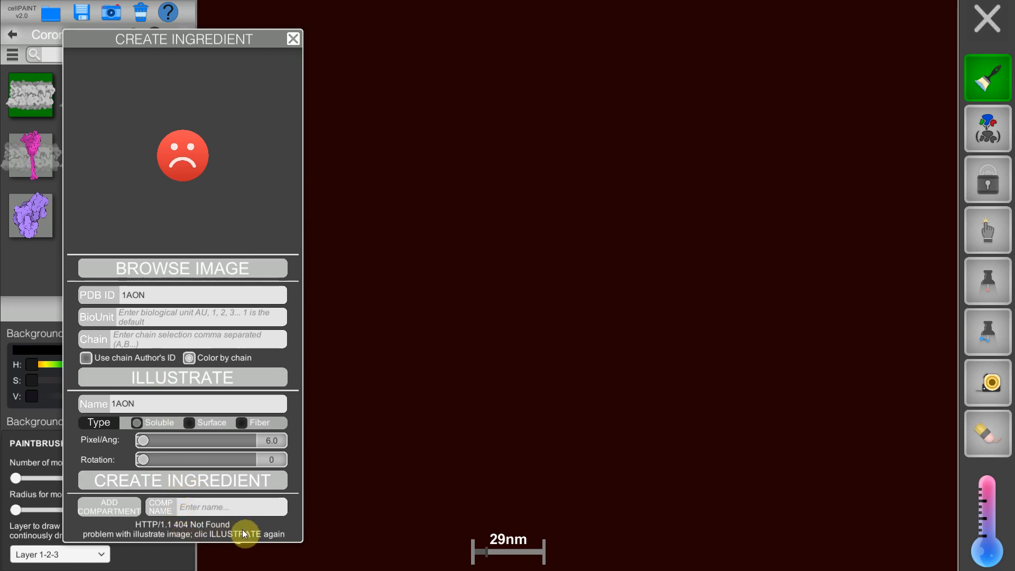
pyautogui.click(200, 373)
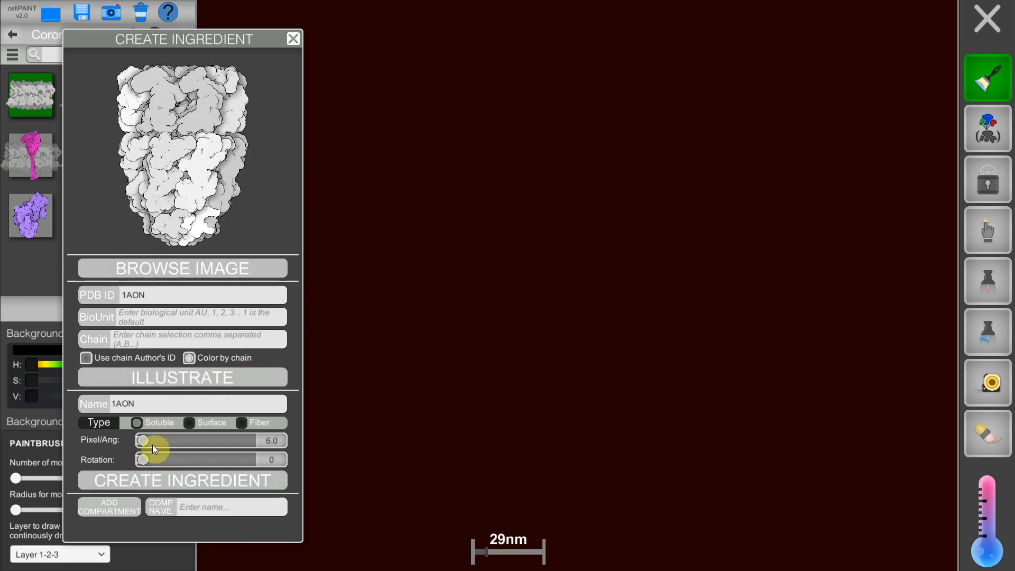
pyautogui.click(150, 481)
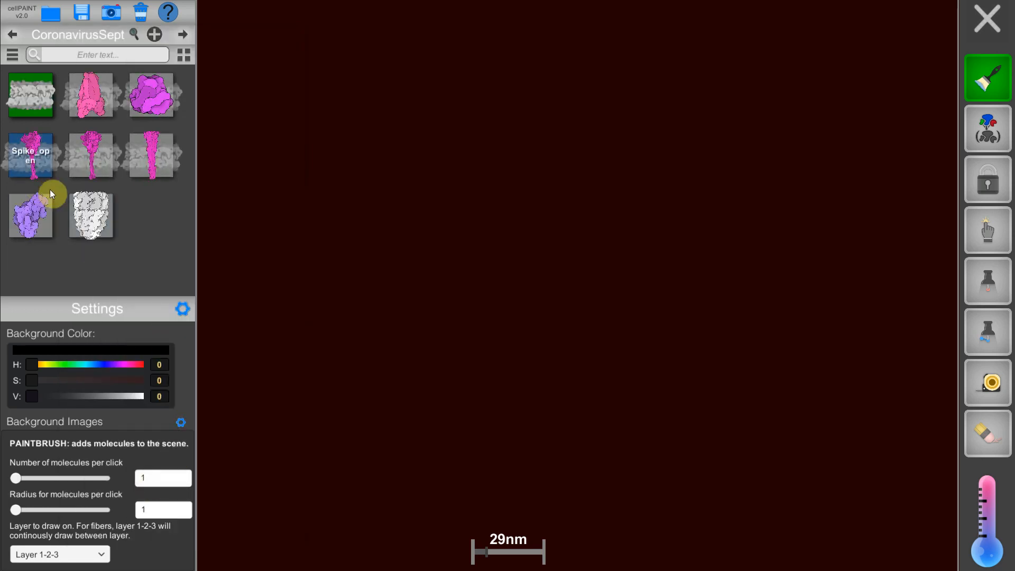
# - Paint a cluster of 1AON molecules mid-canvas, raise the temperature to spread them apart, and lower it to the minimum
pyautogui.moveTo(95, 228)
pyautogui.mouseDown()
pyautogui.moveTo(435, 319)
pyautogui.moveTo(476, 277)
pyautogui.moveTo(595, 211)
pyautogui.moveTo(582, 200)
pyautogui.moveTo(514, 261)
pyautogui.moveTo(595, 273)
pyautogui.moveTo(559, 246)
pyautogui.moveTo(527, 274)
pyautogui.moveTo(543, 327)
pyautogui.moveTo(496, 274)
pyautogui.moveTo(539, 206)
pyautogui.moveTo(631, 277)
pyautogui.moveTo(487, 284)
pyautogui.mouseUp()
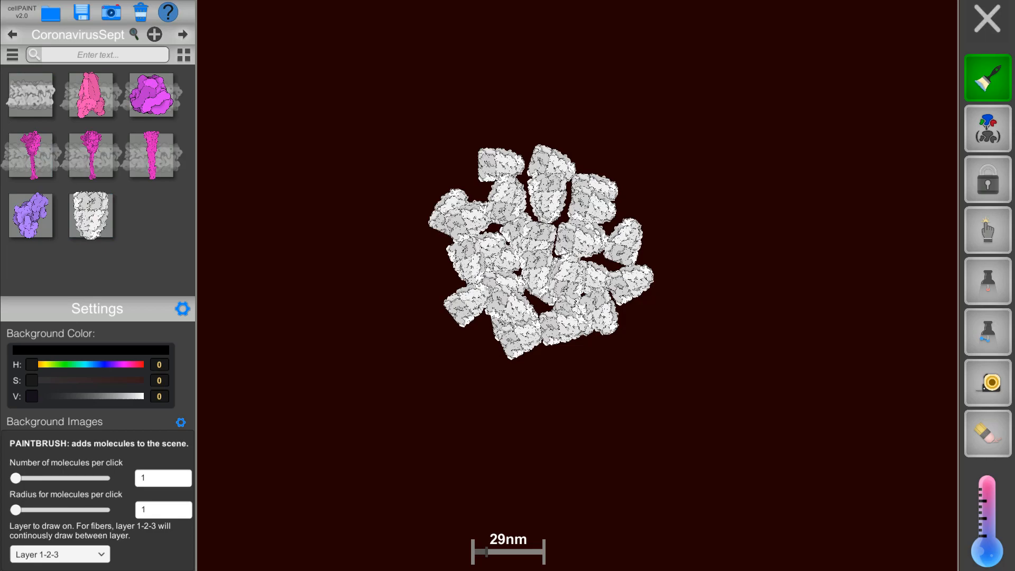
pyautogui.moveTo(974, 519); pyautogui.dragTo(990, 493)
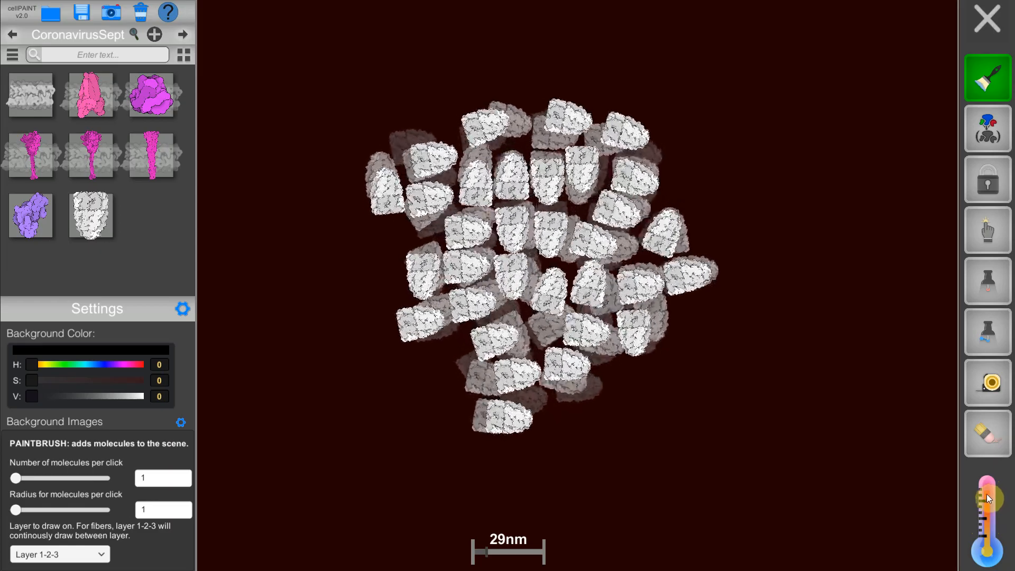
pyautogui.moveTo(987, 494); pyautogui.dragTo(986, 538)
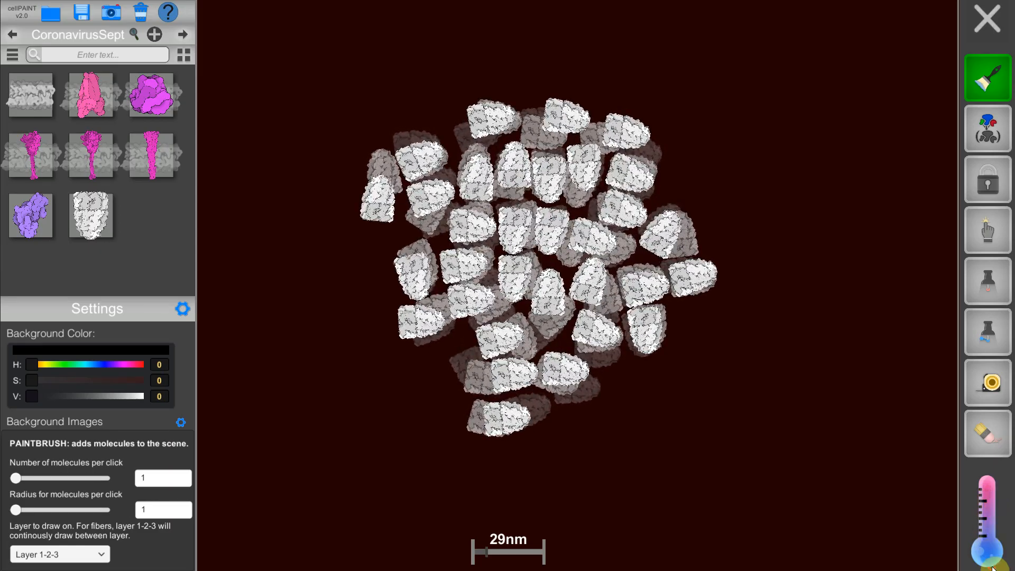
# - Nudge the 1AON molecules at the middle of the cluster to the left with a force of 3
pyautogui.click(976, 192)
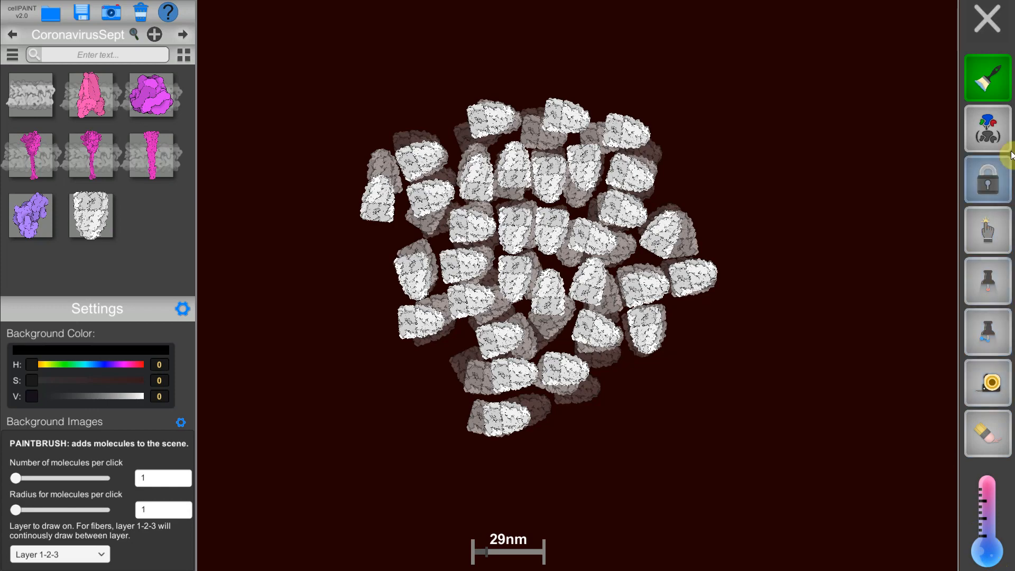
pyautogui.click(988, 230)
pyautogui.moveTo(593, 243); pyautogui.dragTo(542, 245)
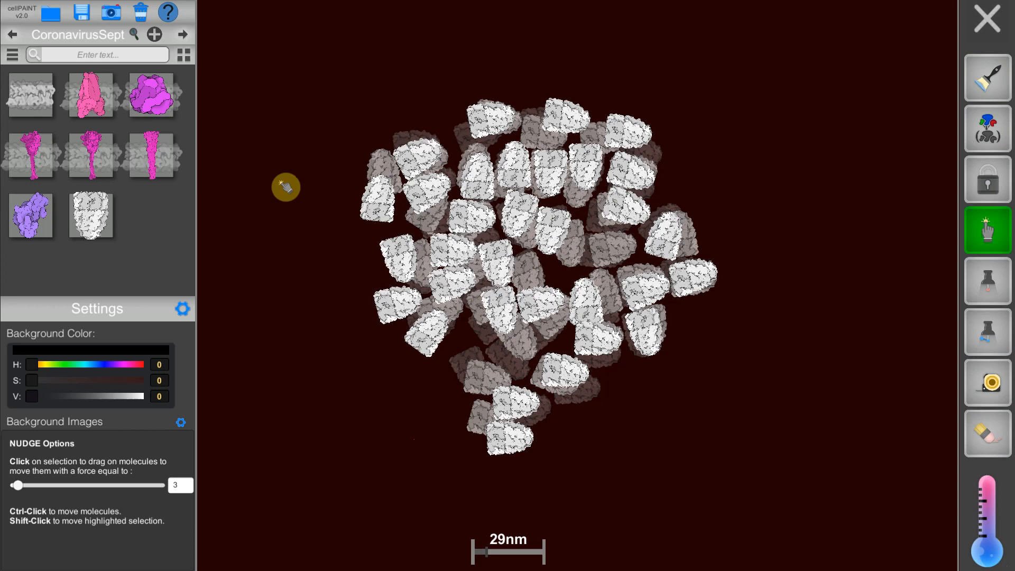
# - Recolor the 1AON ingredient to hue 199 and saturation 142, and nudge its lowest molecules up into the cluster
pyautogui.click(134, 34)
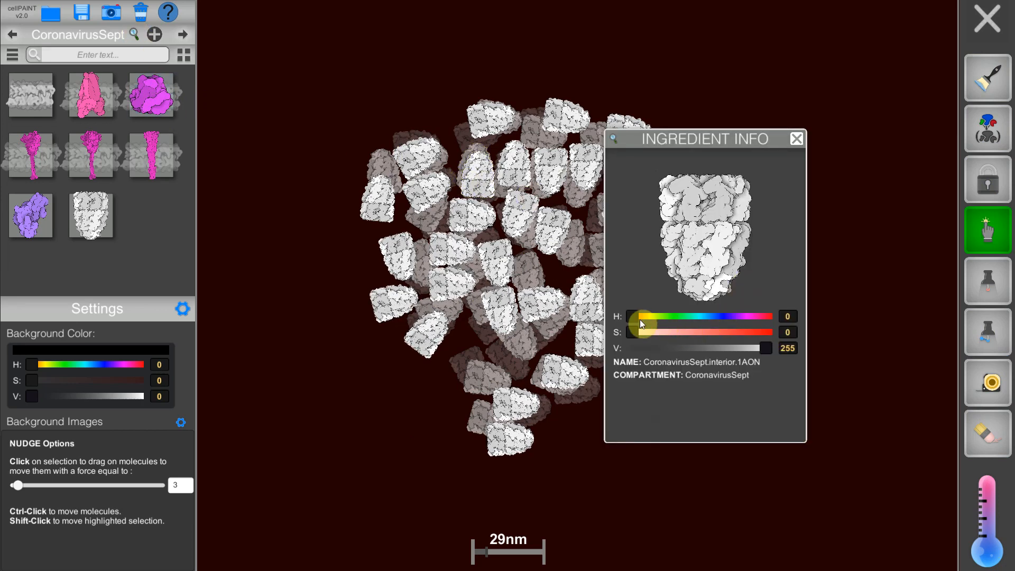
pyautogui.moveTo(634, 331); pyautogui.dragTo(707, 333)
pyautogui.moveTo(632, 318); pyautogui.dragTo(707, 316)
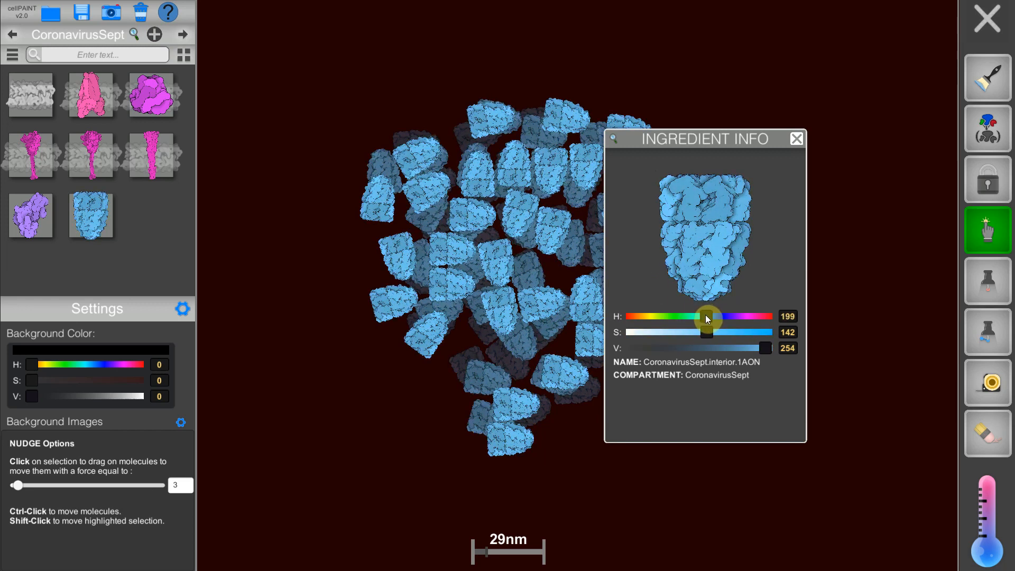
pyautogui.click(797, 138)
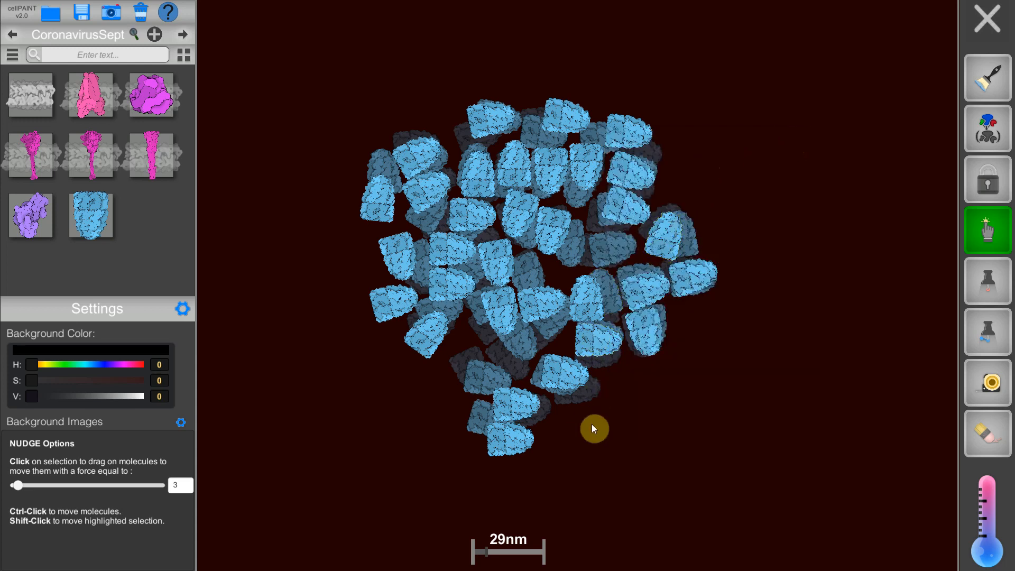
pyautogui.moveTo(517, 447)
pyautogui.mouseDown()
pyautogui.moveTo(485, 389)
pyautogui.moveTo(495, 342)
pyautogui.moveTo(478, 367)
pyautogui.moveTo(471, 339)
pyautogui.moveTo(494, 340)
pyautogui.mouseUp()
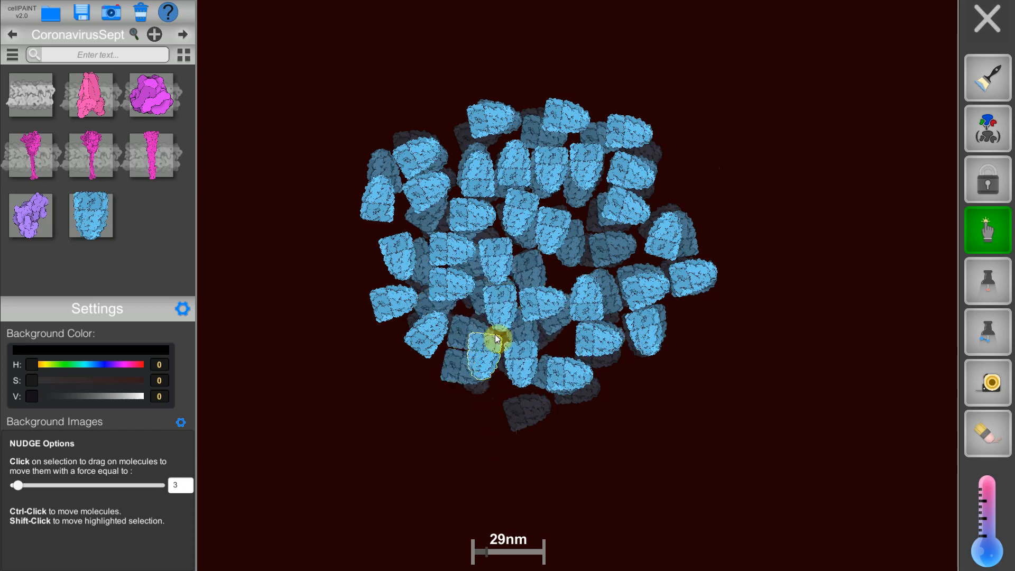
# - Start another new ingredient and illustrate it from PDB ID 1ZEW
pyautogui.click(154, 35)
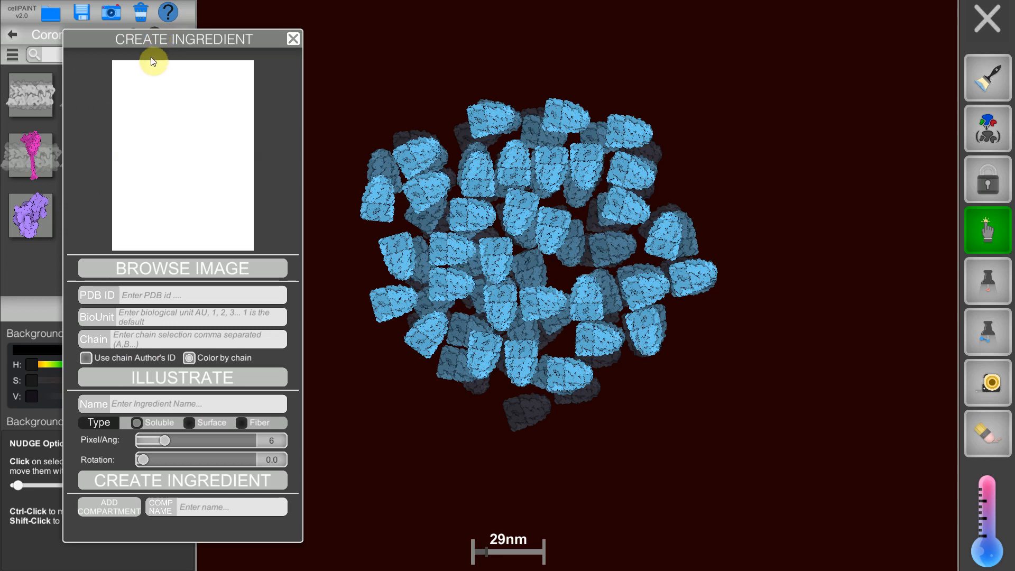
pyautogui.click(187, 296)
pyautogui.write('1')
pyautogui.write('ZEW')
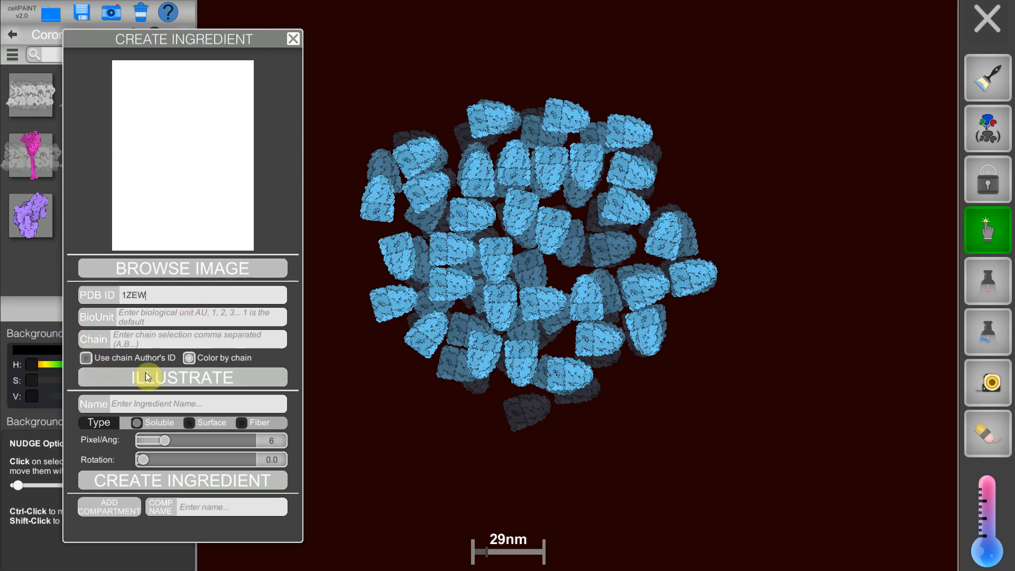
pyautogui.click(194, 381)
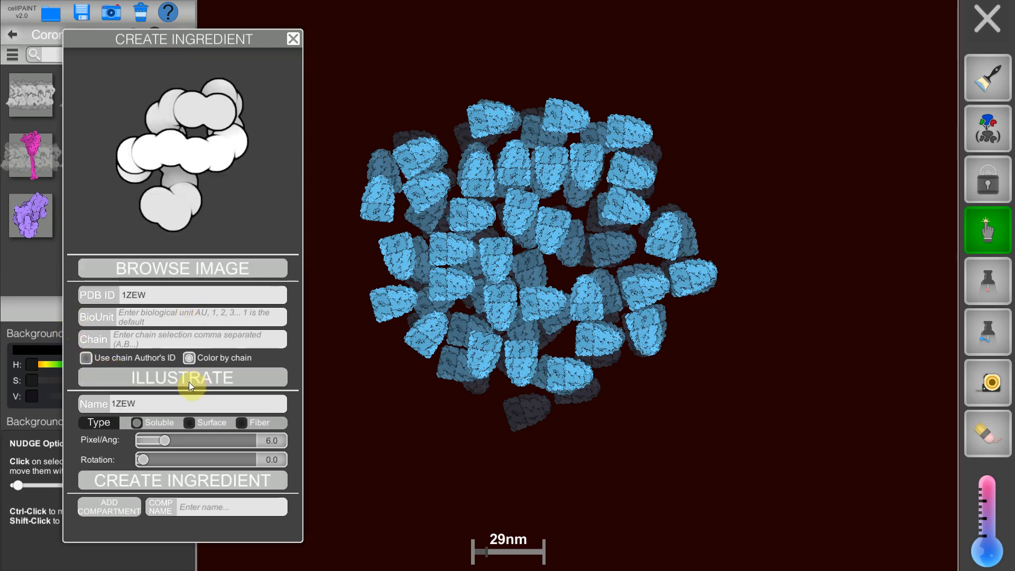
# - Make the 1ZEW ingredient a Fiber and set its rotation to 127.69
pyautogui.click(242, 423)
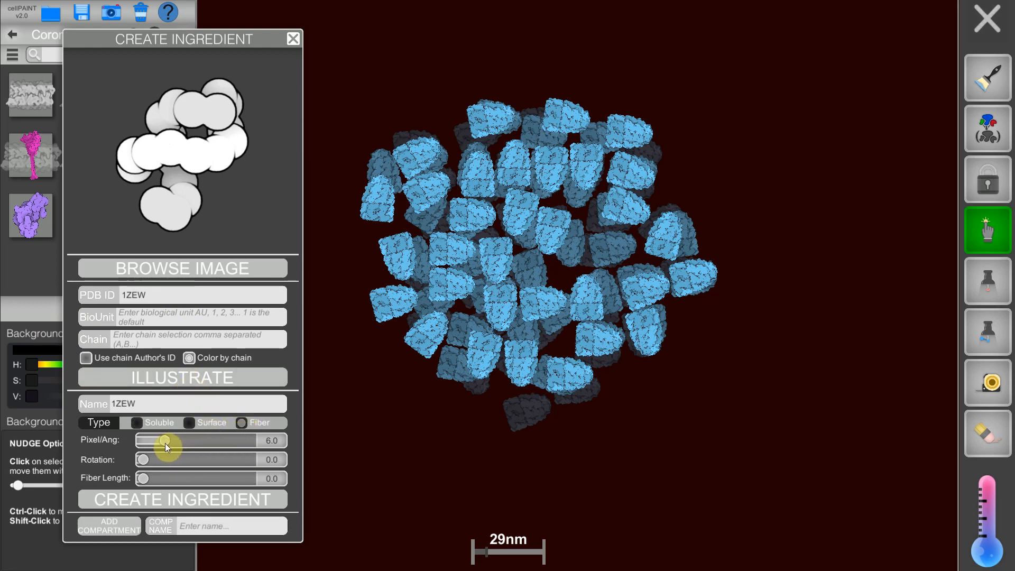
pyautogui.click(143, 460)
pyautogui.click(141, 460)
pyautogui.moveTo(145, 458); pyautogui.dragTo(185, 463)
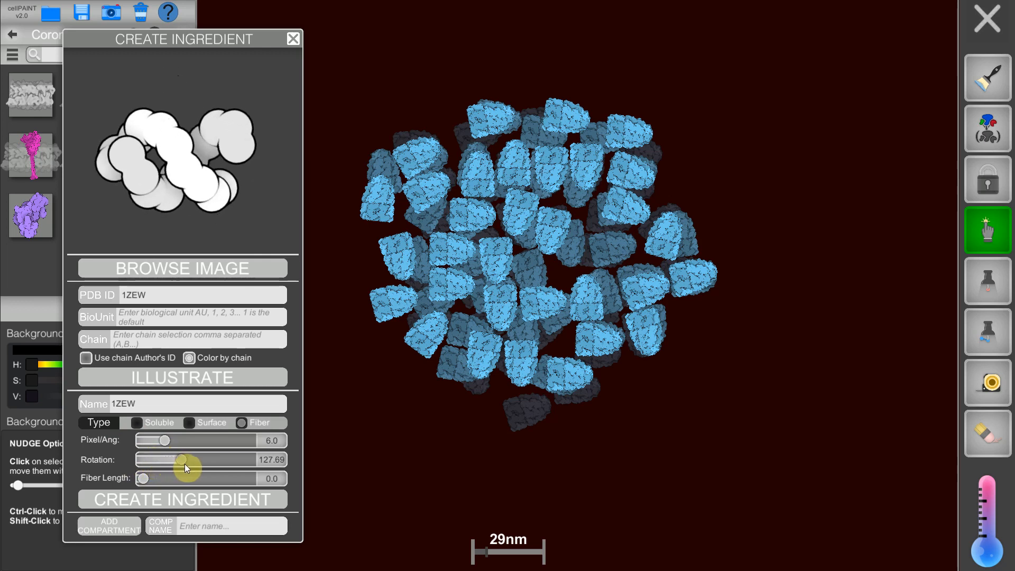
# - Set the 1ZEW fiber's rotation to 133.01 and its fiber length to 35.469
pyautogui.moveTo(150, 481); pyautogui.dragTo(157, 480)
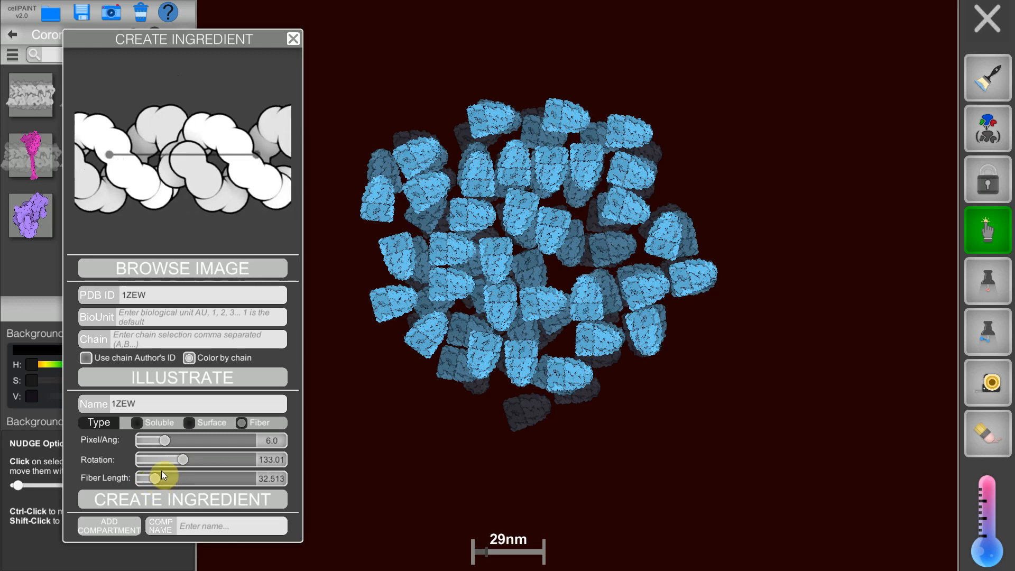
pyautogui.moveTo(180, 459); pyautogui.dragTo(158, 480)
pyautogui.moveTo(157, 465); pyautogui.dragTo(156, 477)
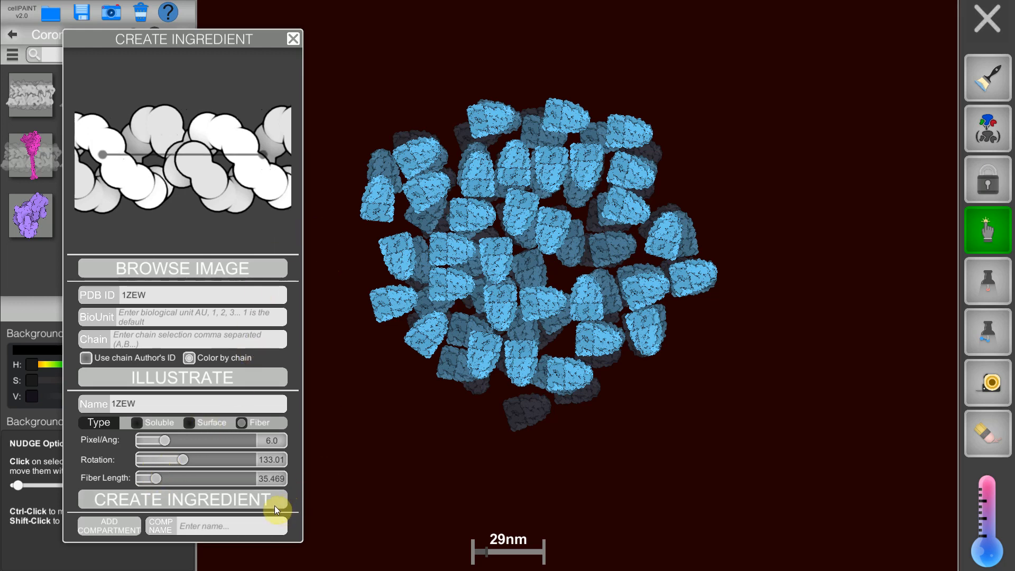
# - Rename the 1ZEW fiber ingredient as DNA and create it
pyautogui.click(147, 407)
pyautogui.write('DNA')
pyautogui.click(201, 502)
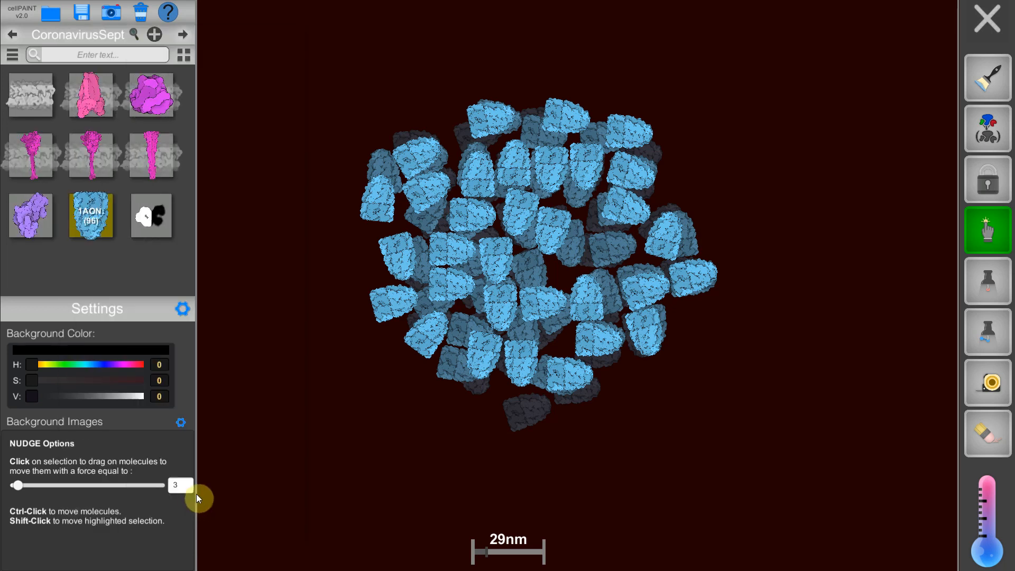
# - Paint one long, winding DNA strand through the 1AON cluster on Layer 1-2-3, finishing with the Nudge tool active
pyautogui.click(143, 226)
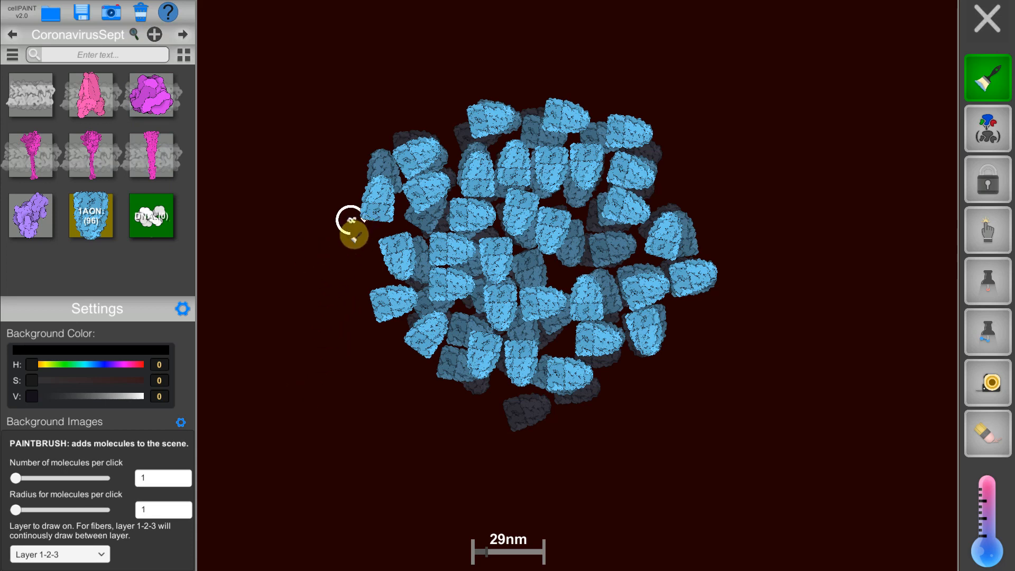
pyautogui.moveTo(351, 233)
pyautogui.mouseDown()
pyautogui.moveTo(372, 263)
pyautogui.moveTo(409, 208)
pyautogui.moveTo(441, 207)
pyautogui.moveTo(448, 241)
pyautogui.moveTo(431, 258)
pyautogui.moveTo(469, 214)
pyautogui.moveTo(515, 203)
pyautogui.moveTo(535, 173)
pyautogui.moveTo(591, 221)
pyautogui.moveTo(581, 265)
pyautogui.moveTo(502, 273)
pyautogui.moveTo(504, 308)
pyautogui.moveTo(559, 303)
pyautogui.moveTo(615, 282)
pyautogui.moveTo(648, 316)
pyautogui.moveTo(587, 362)
pyautogui.moveTo(521, 340)
pyautogui.moveTo(489, 350)
pyautogui.moveTo(471, 375)
pyautogui.moveTo(417, 345)
pyautogui.moveTo(461, 280)
pyautogui.moveTo(519, 294)
pyautogui.moveTo(593, 284)
pyautogui.moveTo(633, 243)
pyautogui.moveTo(630, 203)
pyautogui.moveTo(642, 220)
pyautogui.moveTo(597, 138)
pyautogui.moveTo(454, 158)
pyautogui.moveTo(432, 123)
pyautogui.moveTo(465, 114)
pyautogui.moveTo(493, 152)
pyautogui.moveTo(460, 170)
pyautogui.moveTo(469, 214)
pyautogui.moveTo(598, 210)
pyautogui.moveTo(629, 246)
pyautogui.moveTo(635, 273)
pyautogui.moveTo(550, 285)
pyautogui.moveTo(567, 315)
pyautogui.moveTo(620, 308)
pyautogui.moveTo(646, 336)
pyautogui.moveTo(591, 370)
pyautogui.moveTo(534, 354)
pyautogui.moveTo(506, 313)
pyautogui.moveTo(387, 317)
pyautogui.moveTo(385, 254)
pyautogui.mouseUp()
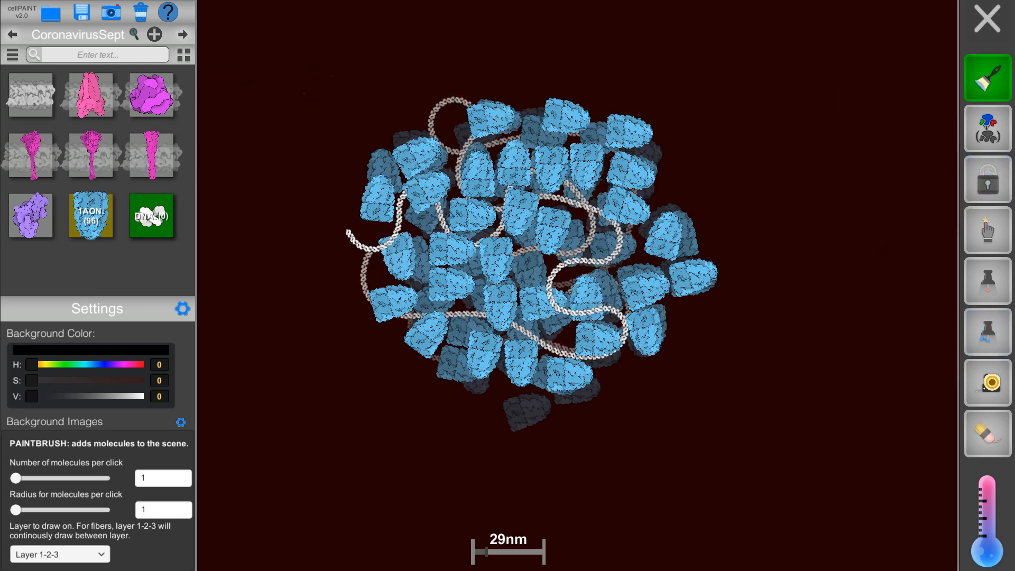
pyautogui.click(995, 233)
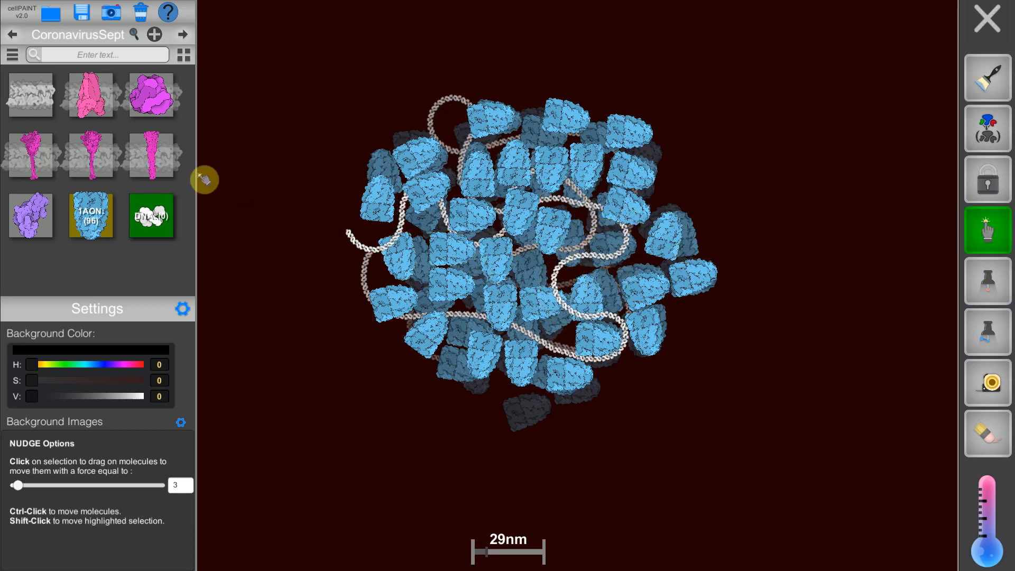
# - Recolor the DNA ingredient yellow with hue 54 and saturation 224
pyautogui.click(135, 37)
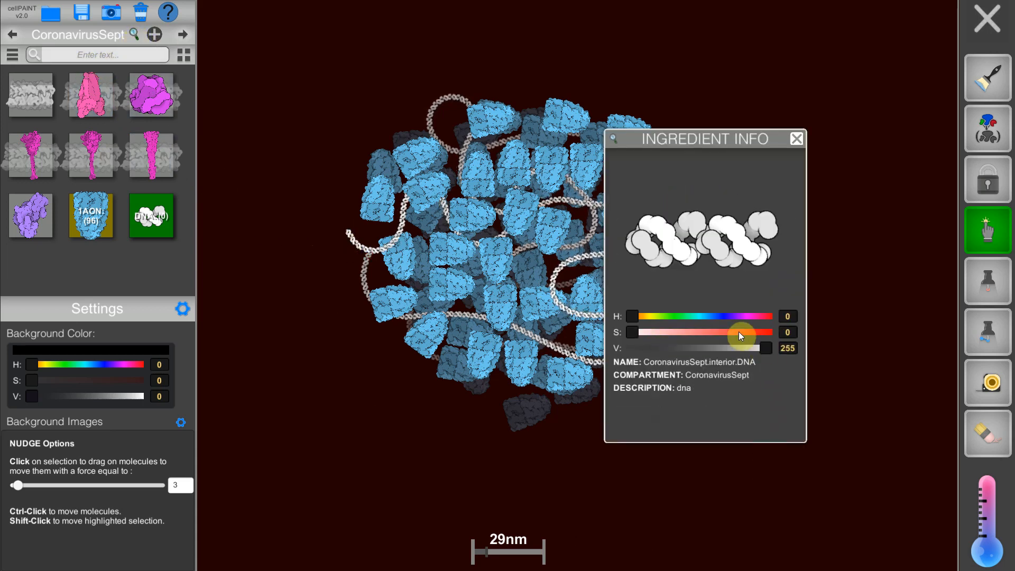
pyautogui.moveTo(667, 145); pyautogui.dragTo(198, 147)
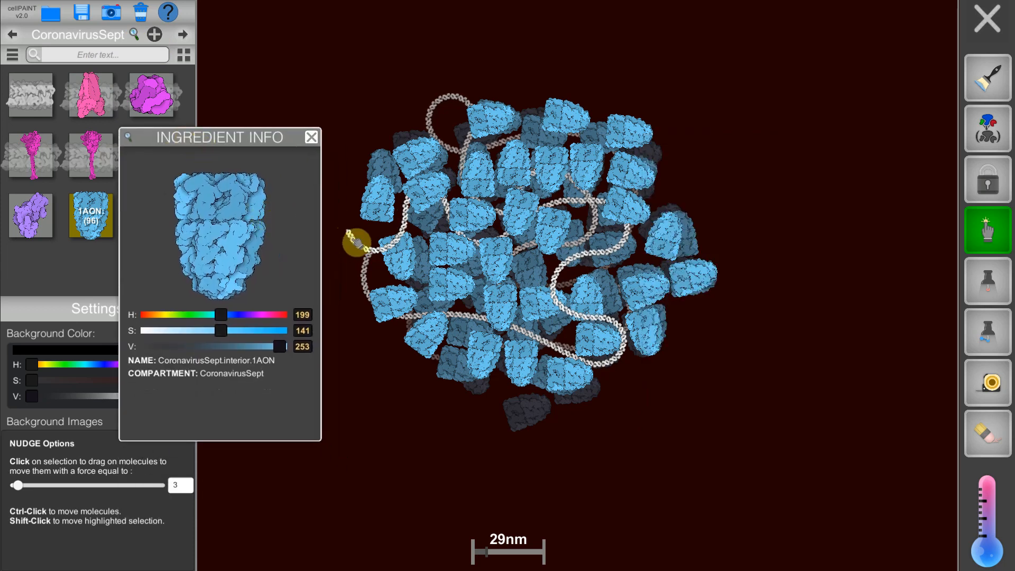
pyautogui.moveTo(351, 238)
pyautogui.moveTo(150, 318); pyautogui.dragTo(263, 332)
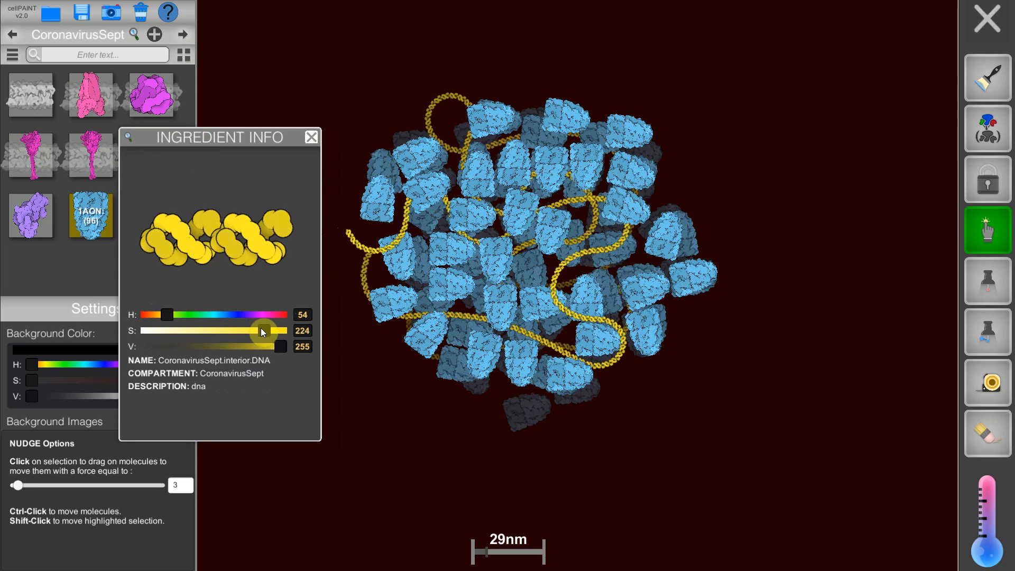
pyautogui.click(311, 138)
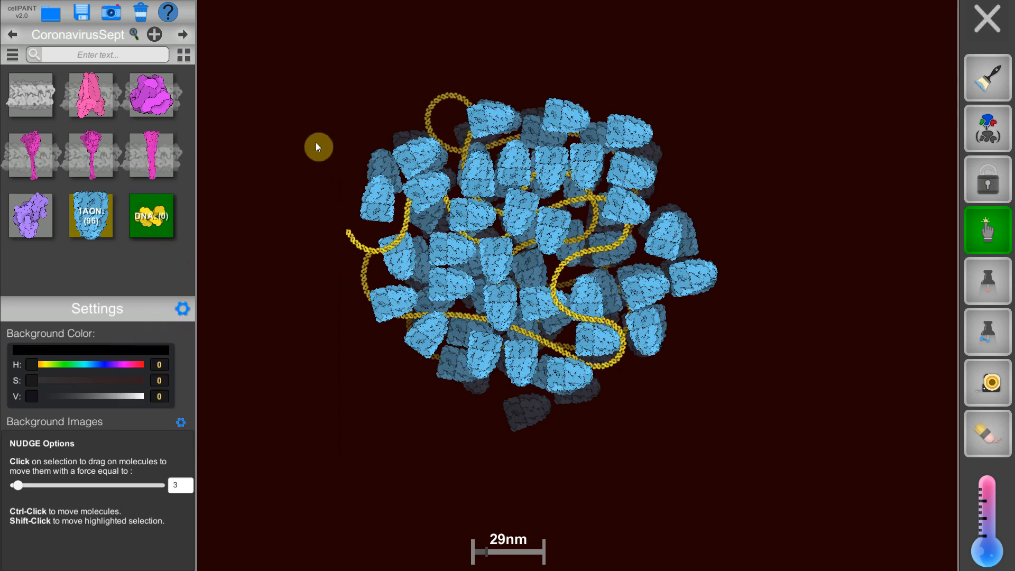
# - Paint a closed CoronavirusSept membrane around the 1AON molecules and the DNA strand
pyautogui.click(32, 96)
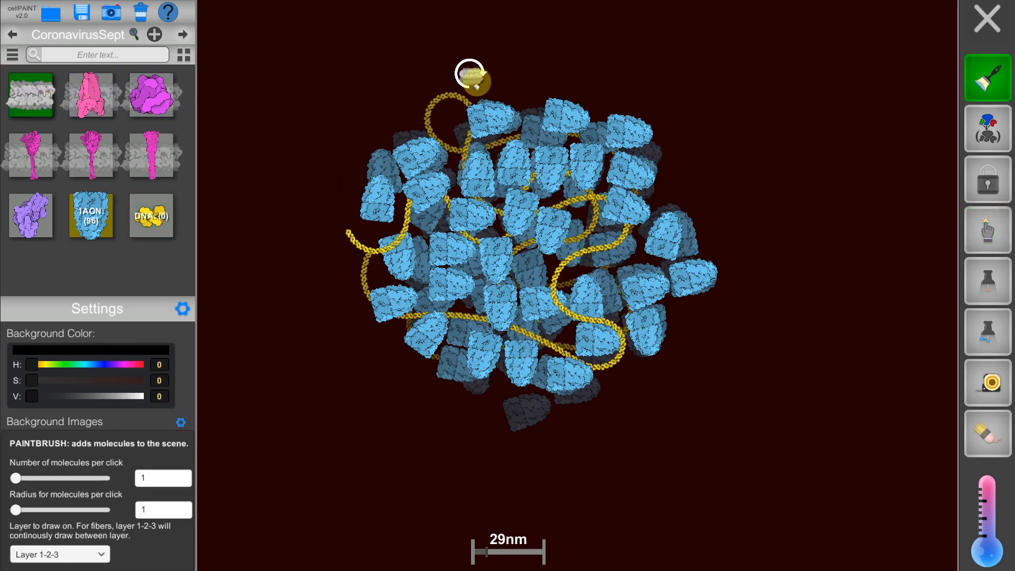
pyautogui.moveTo(476, 81)
pyautogui.mouseDown()
pyautogui.moveTo(636, 84)
pyautogui.moveTo(717, 134)
pyautogui.moveTo(761, 221)
pyautogui.moveTo(754, 286)
pyautogui.moveTo(723, 398)
pyautogui.moveTo(677, 447)
pyautogui.moveTo(596, 462)
pyautogui.moveTo(399, 441)
pyautogui.moveTo(328, 414)
pyautogui.moveTo(289, 351)
pyautogui.moveTo(289, 278)
pyautogui.moveTo(348, 144)
pyautogui.moveTo(410, 90)
pyautogui.moveTo(487, 62)
pyautogui.mouseUp()
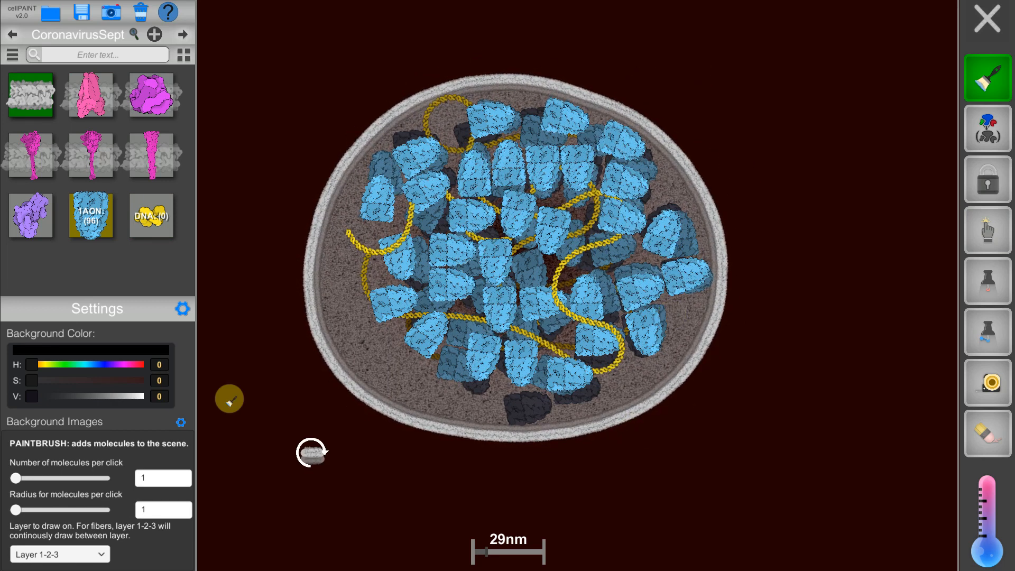
# - Start another new ingredient and illustrate it from PDB ID 1QO1
pyautogui.click(155, 36)
pyautogui.click(167, 292)
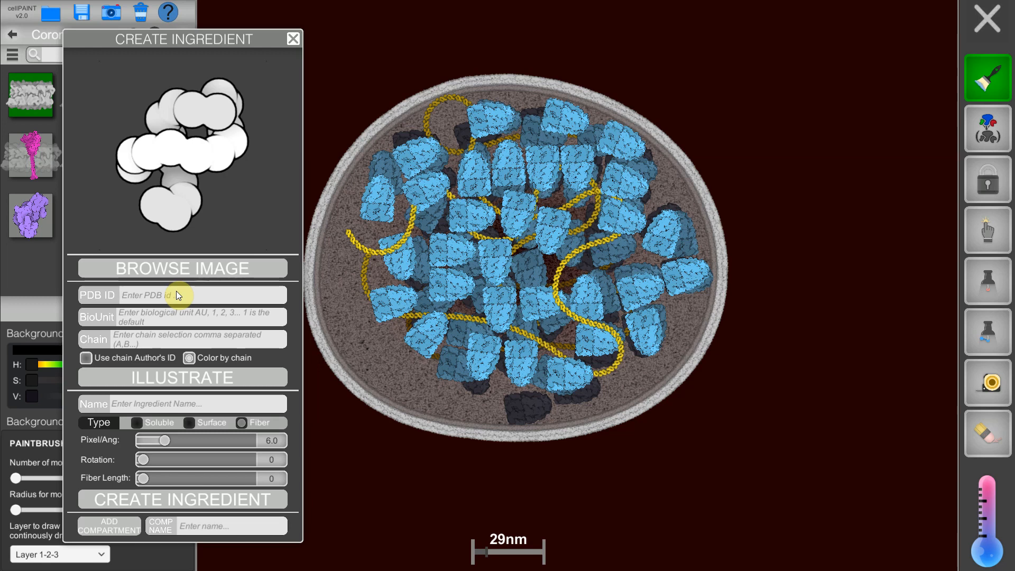
pyautogui.write('1QO1')
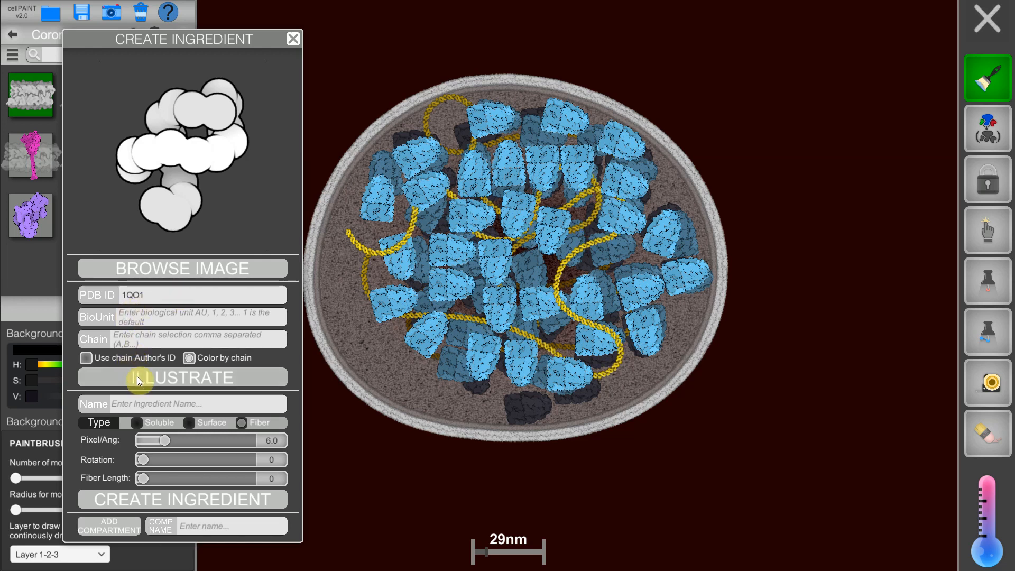
pyautogui.click(137, 376)
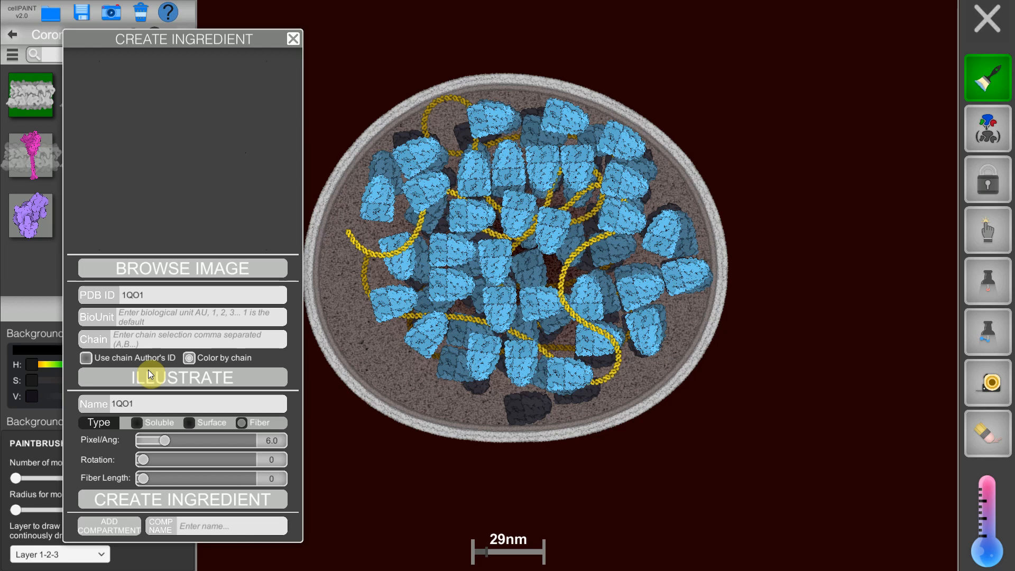
# - Make the 1QO1 ingredient a Surface type, illustrate it again, and orient it with rotation 83.353 and offset -68.968
pyautogui.click(189, 423)
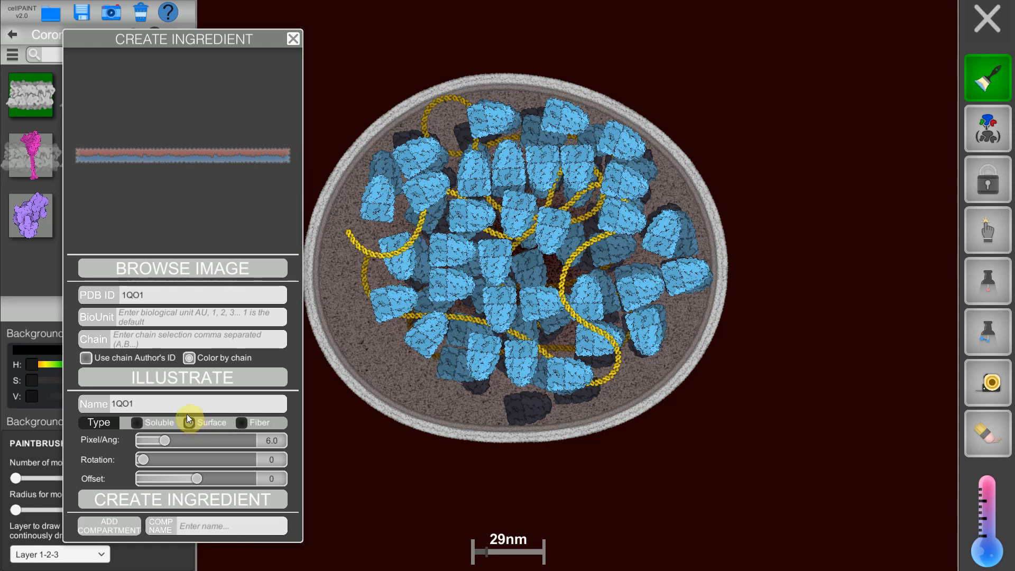
pyautogui.click(164, 375)
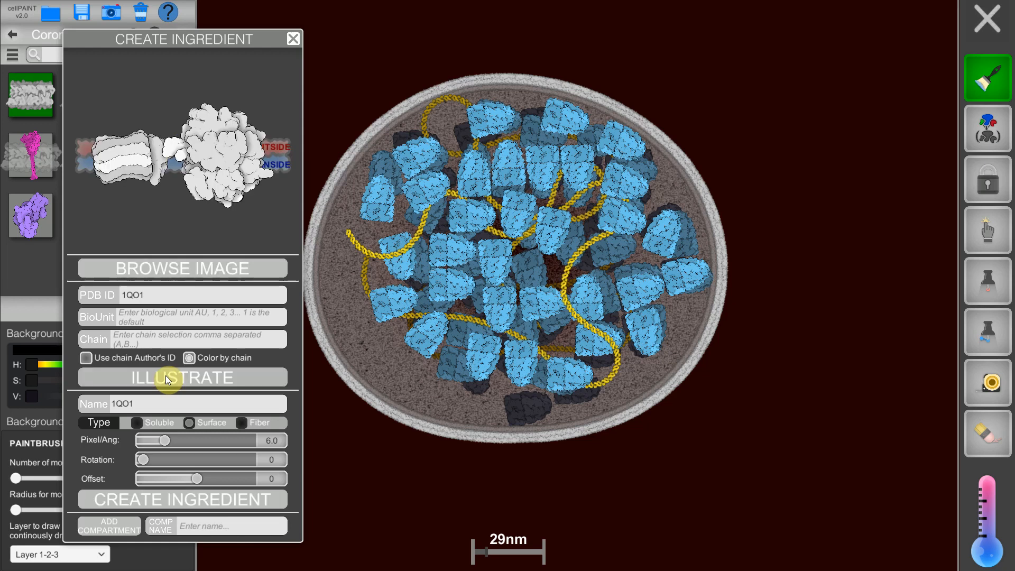
pyautogui.moveTo(145, 459); pyautogui.dragTo(149, 459)
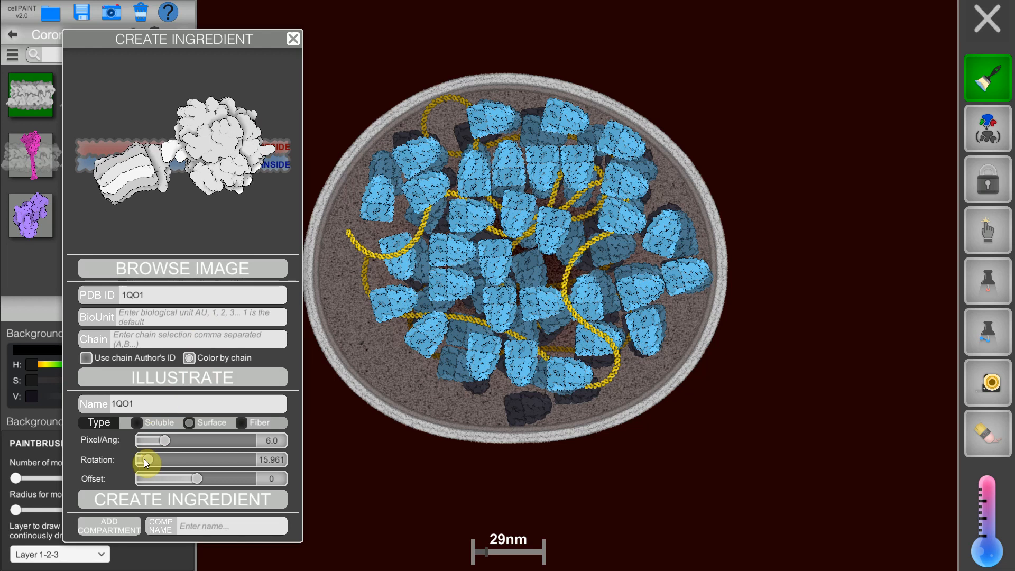
pyautogui.moveTo(135, 458); pyautogui.dragTo(181, 478)
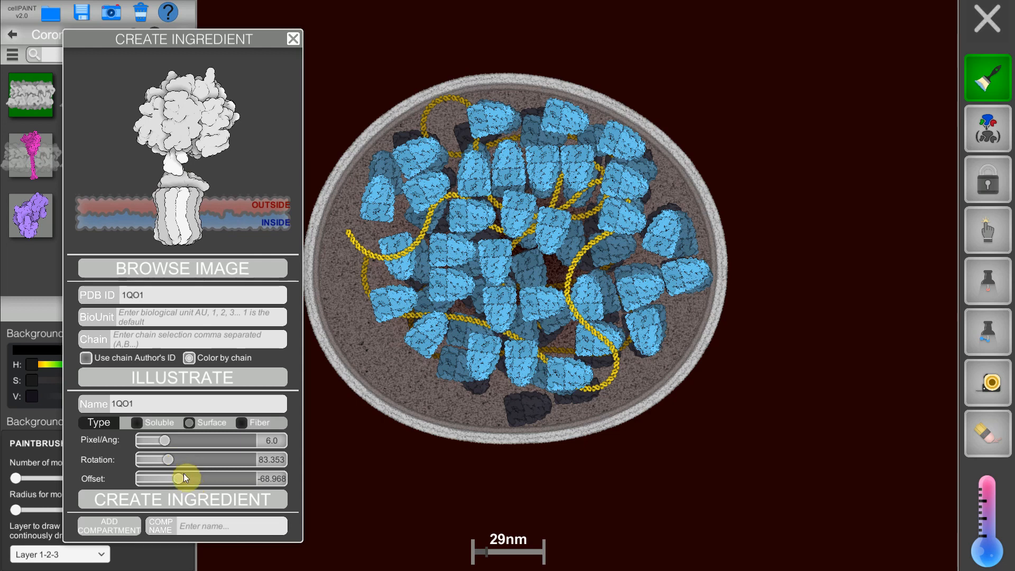
# - Rename the 1QO1 ingredient as ATPSynthase and create it
pyautogui.click(158, 402)
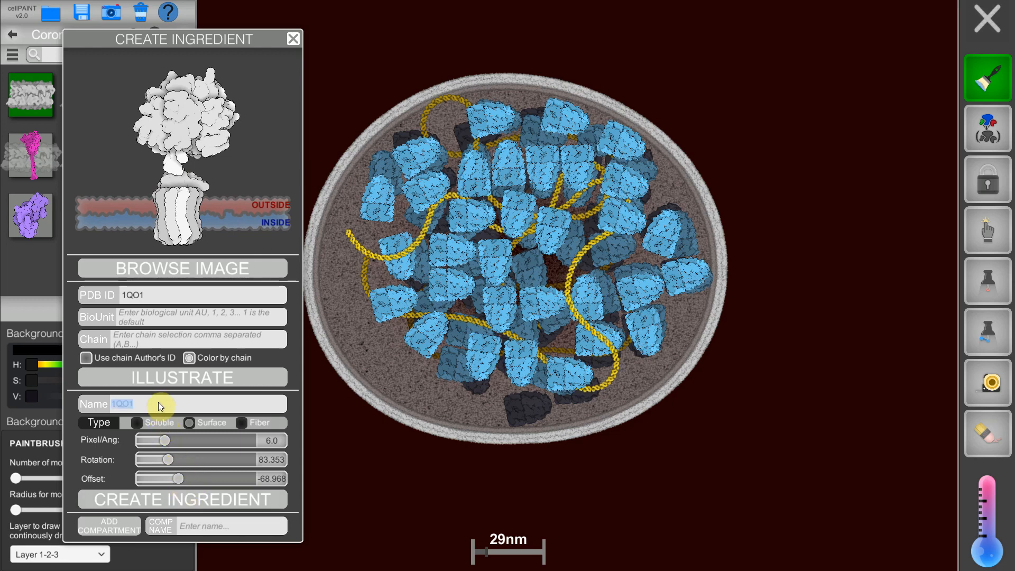
pyautogui.write('AT')
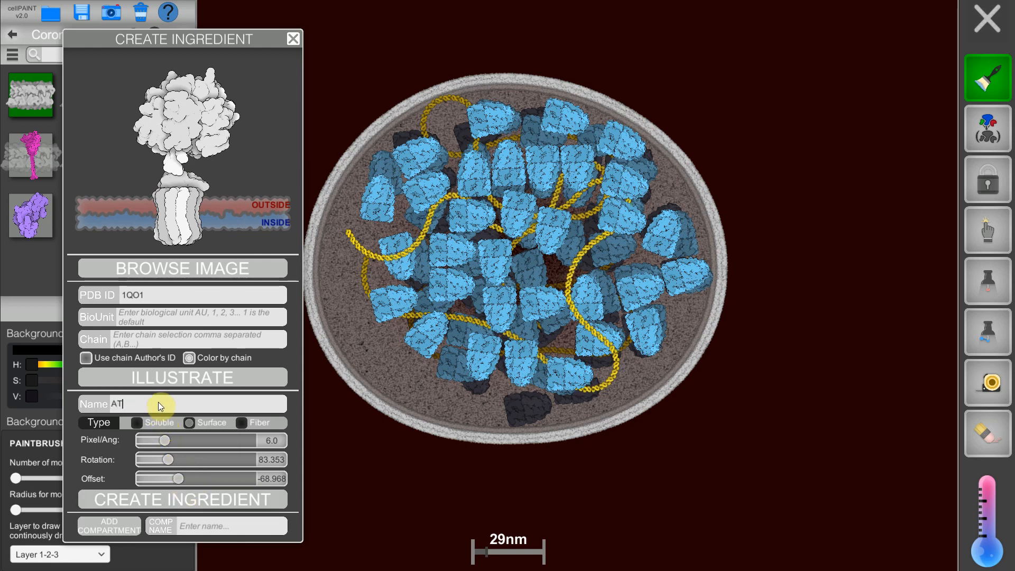
pyautogui.write('PSynt')
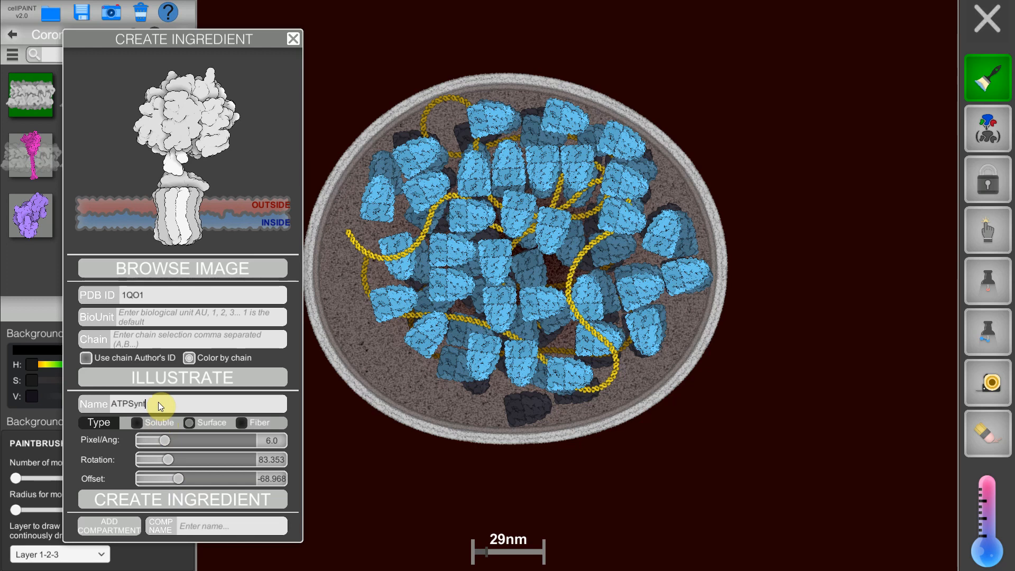
pyautogui.write('hase')
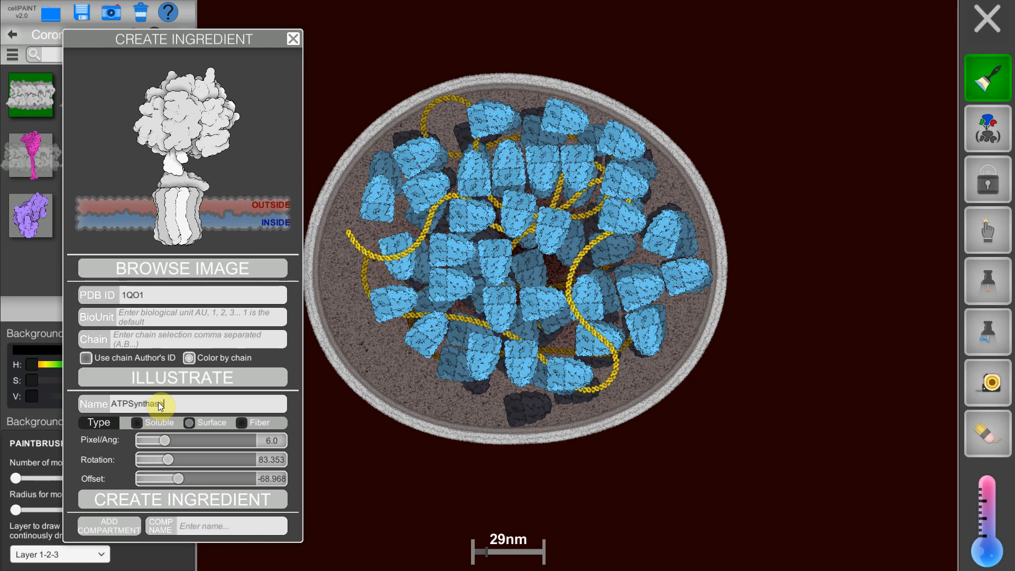
pyautogui.click(140, 499)
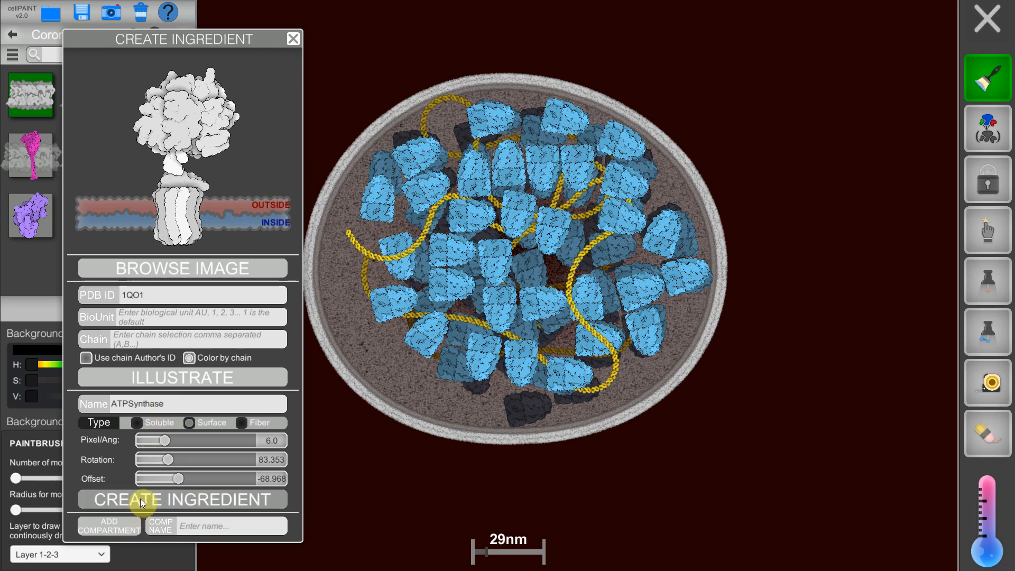
# - Place ATPSynthase molecules at spaced points all around the membrane
pyautogui.click(23, 278)
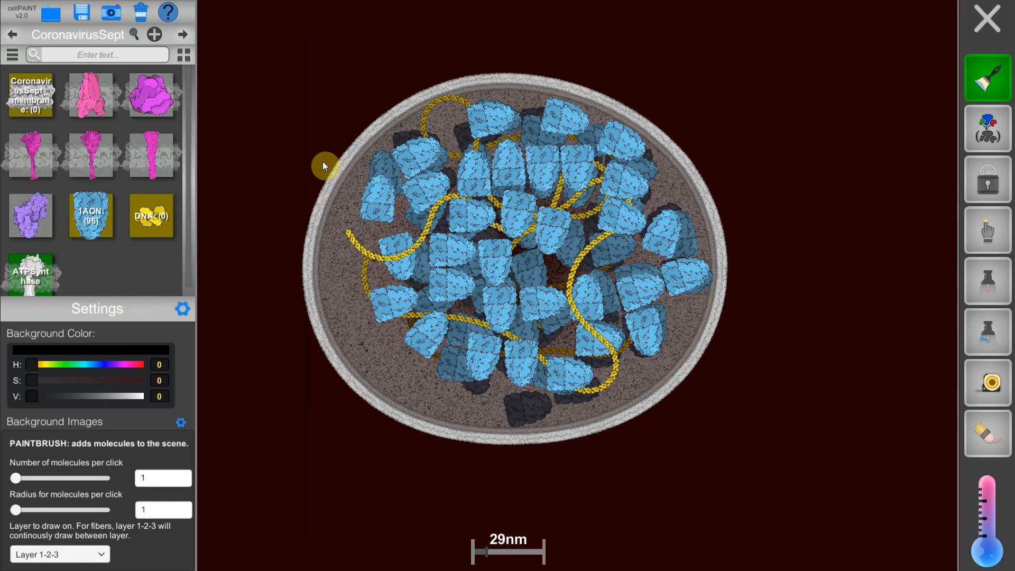
pyautogui.click(319, 219)
pyautogui.click(307, 292)
pyautogui.click(344, 380)
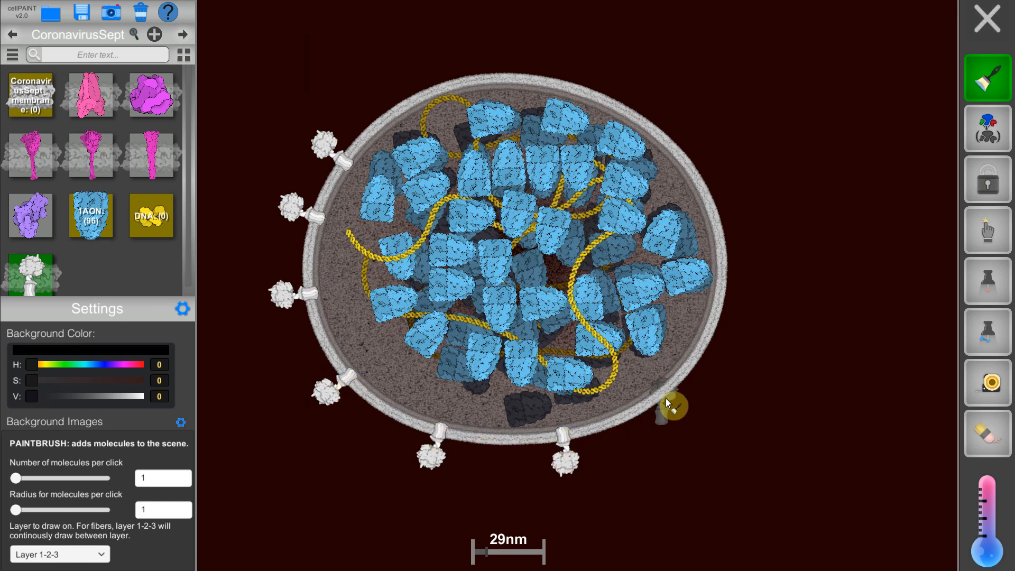
pyautogui.click(704, 339)
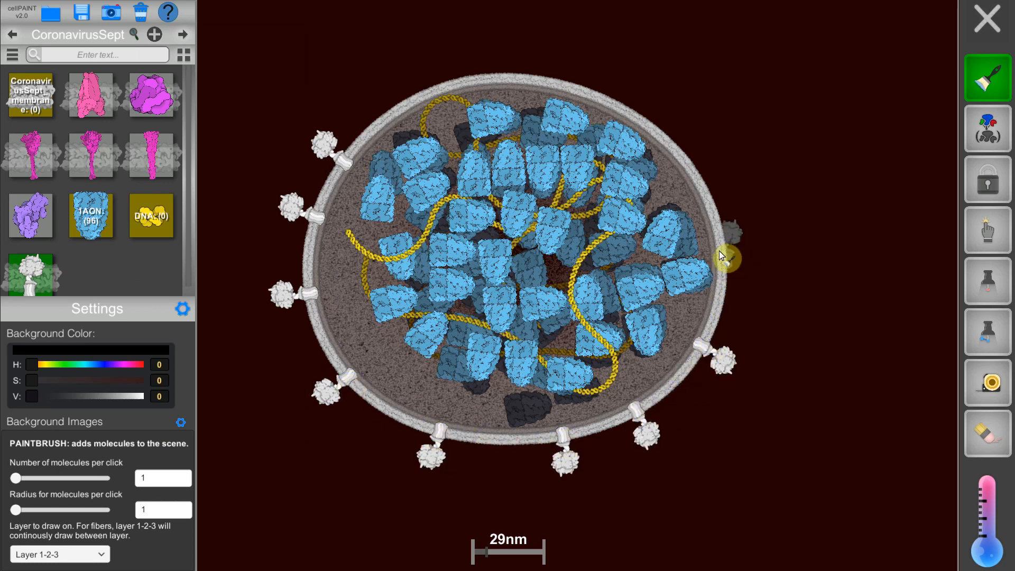
pyautogui.click(725, 254)
pyautogui.click(718, 269)
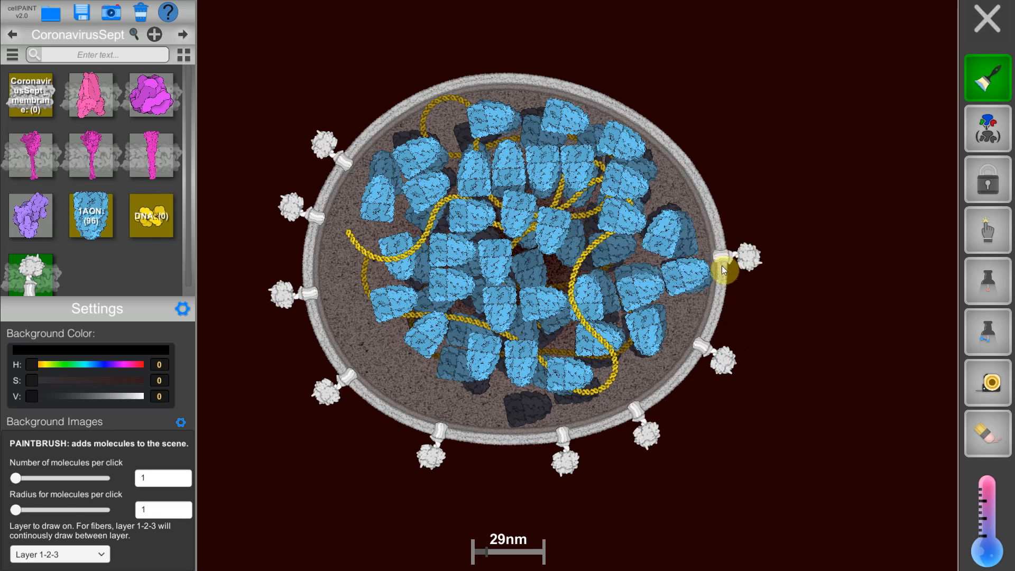
pyautogui.click(719, 272)
pyautogui.click(649, 126)
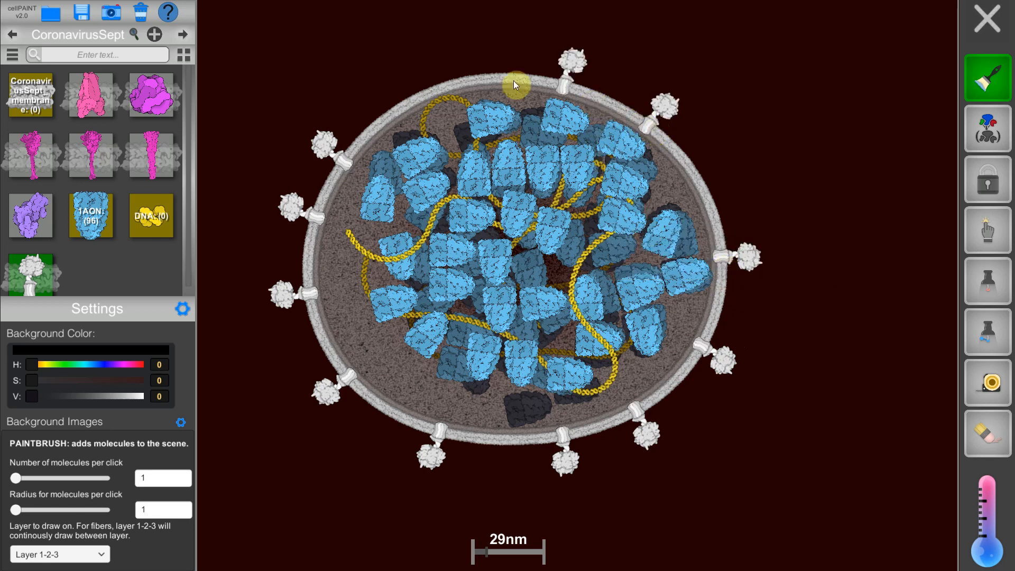
pyautogui.click(408, 100)
pyautogui.click(538, 81)
pyautogui.click(601, 95)
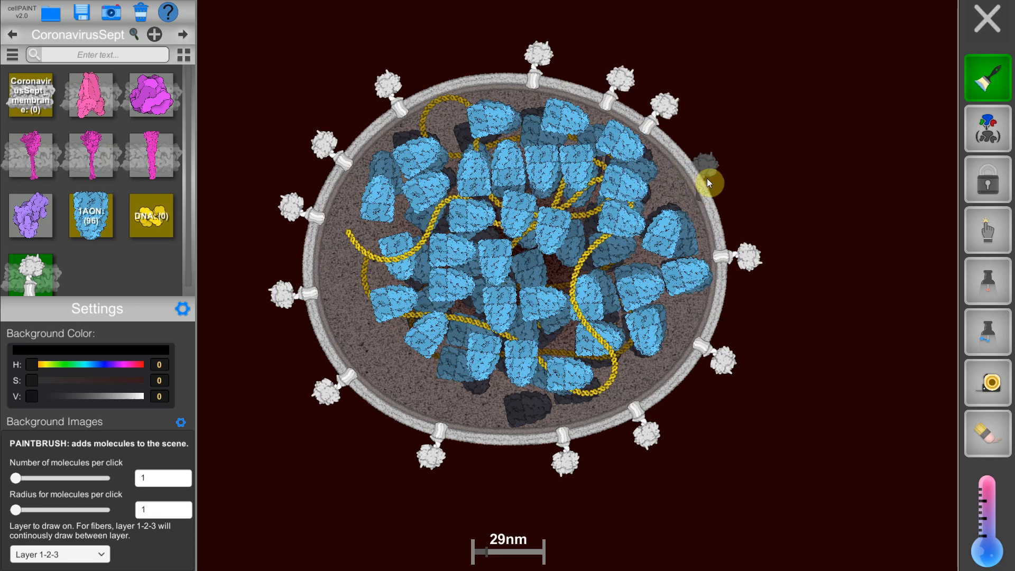
# - Nudge two ATPSynthase molecules along the membrane's right side, one upward and one downward, with a force of 3
pyautogui.click(988, 230)
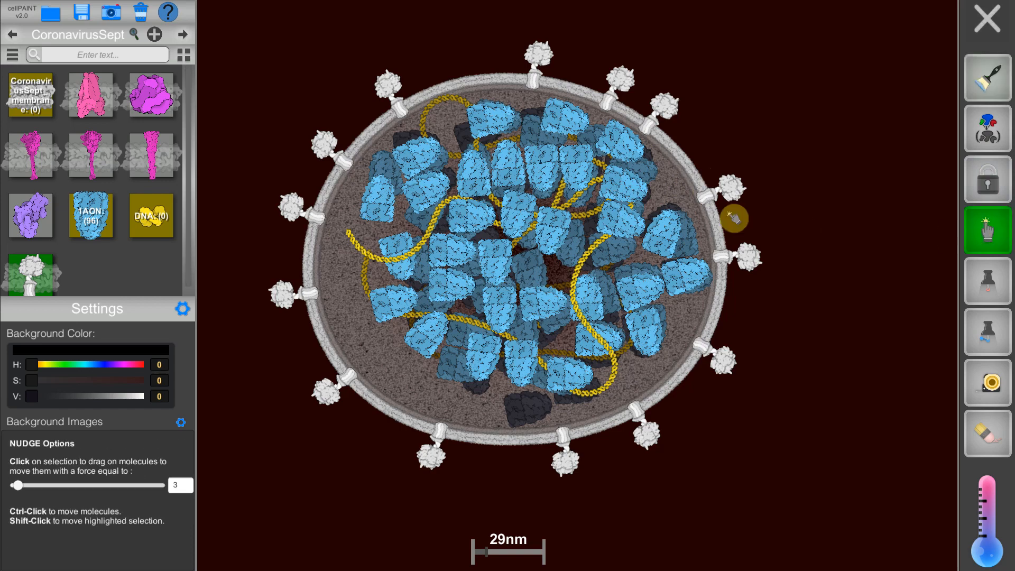
pyautogui.moveTo(732, 192); pyautogui.dragTo(721, 158)
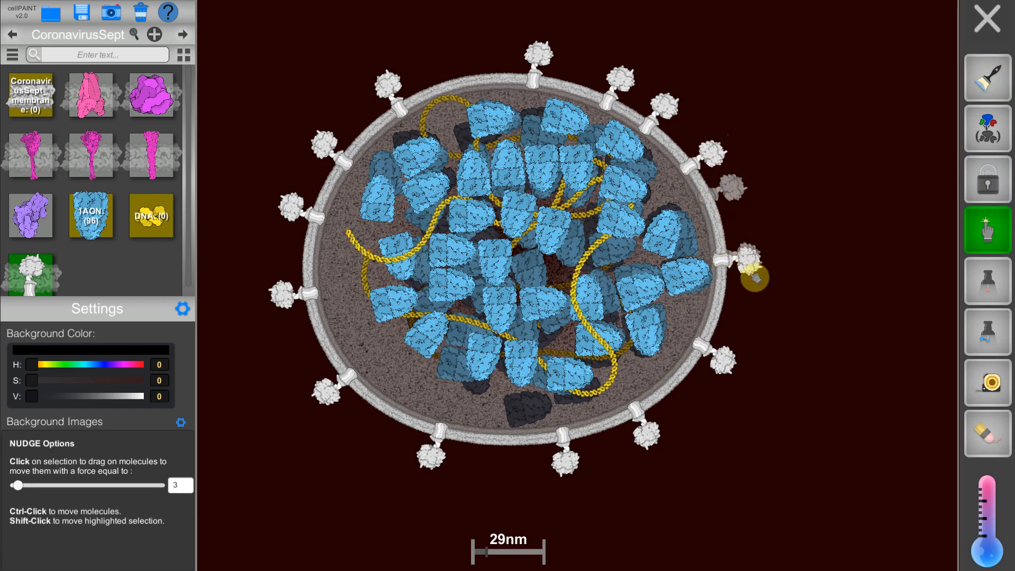
pyautogui.moveTo(753, 272); pyautogui.dragTo(747, 366)
# - Raise the scene temperature and nudge ATPSynthase molecules along the membrane's bottom, left and upper-left sides
pyautogui.click(989, 546)
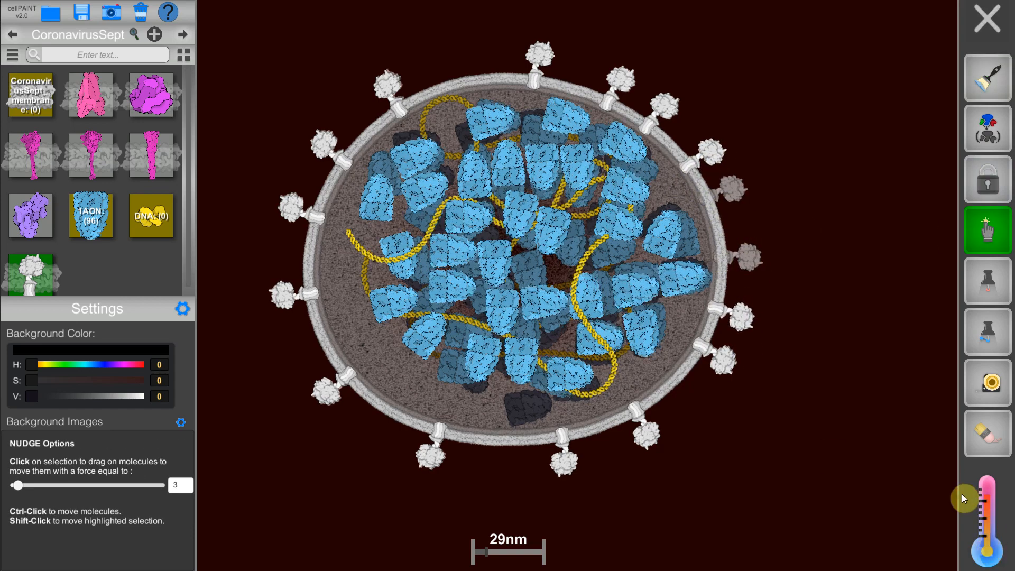
pyautogui.moveTo(579, 459); pyautogui.dragTo(440, 464)
pyautogui.moveTo(290, 205); pyautogui.dragTo(295, 367)
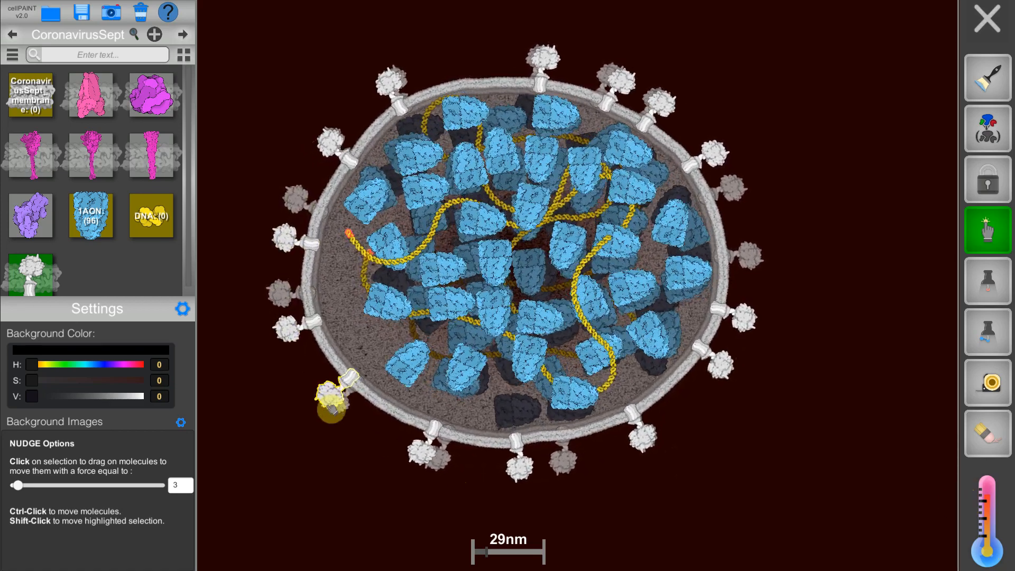
pyautogui.moveTo(384, 103); pyautogui.dragTo(265, 82)
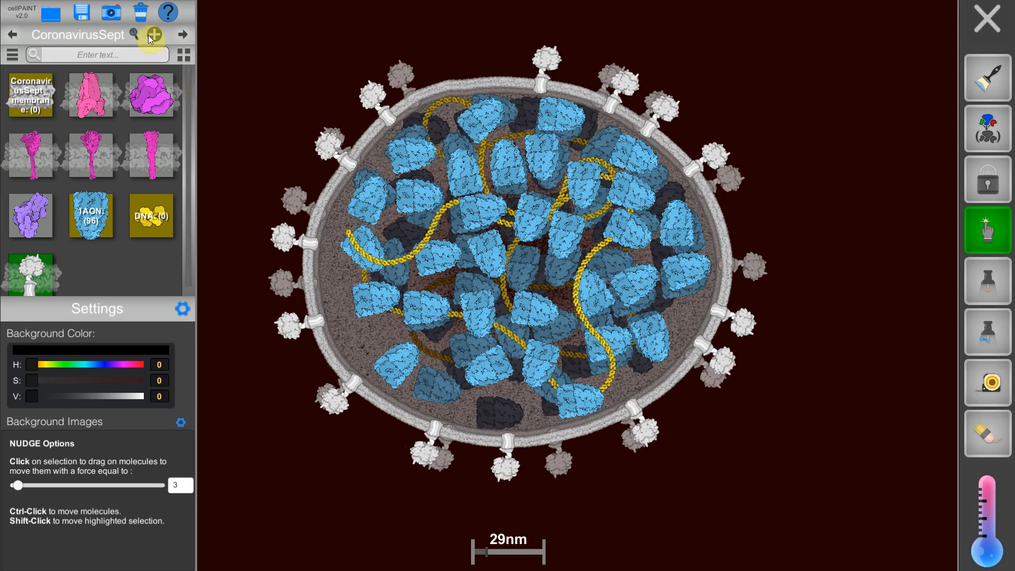
# - Recolor the ATPSynthase ingredient salmon red in its ingredient info, with hue 0, saturation 130 and value 254
pyautogui.click(134, 34)
pyautogui.click(374, 102)
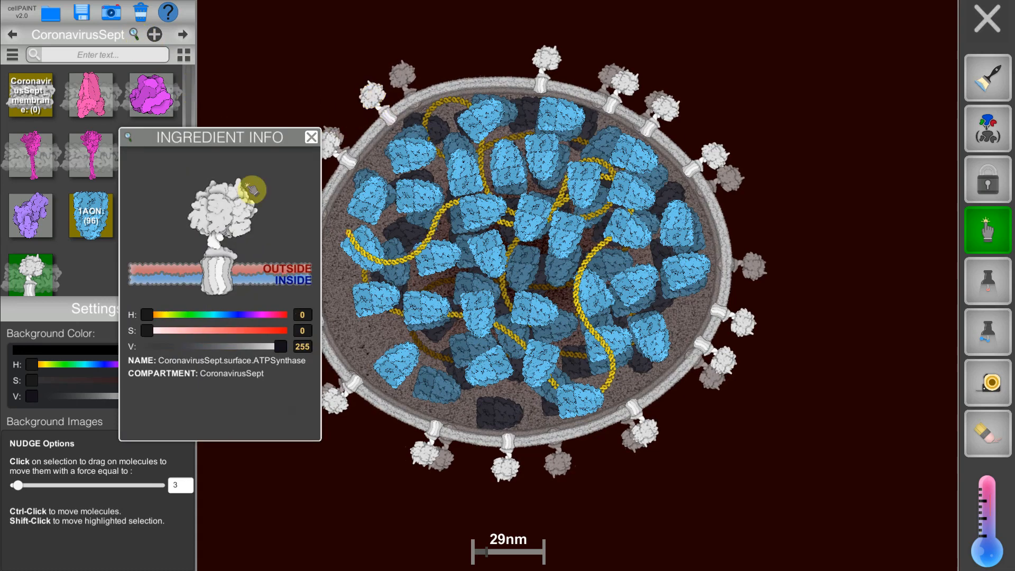
pyautogui.moveTo(152, 339); pyautogui.dragTo(219, 335)
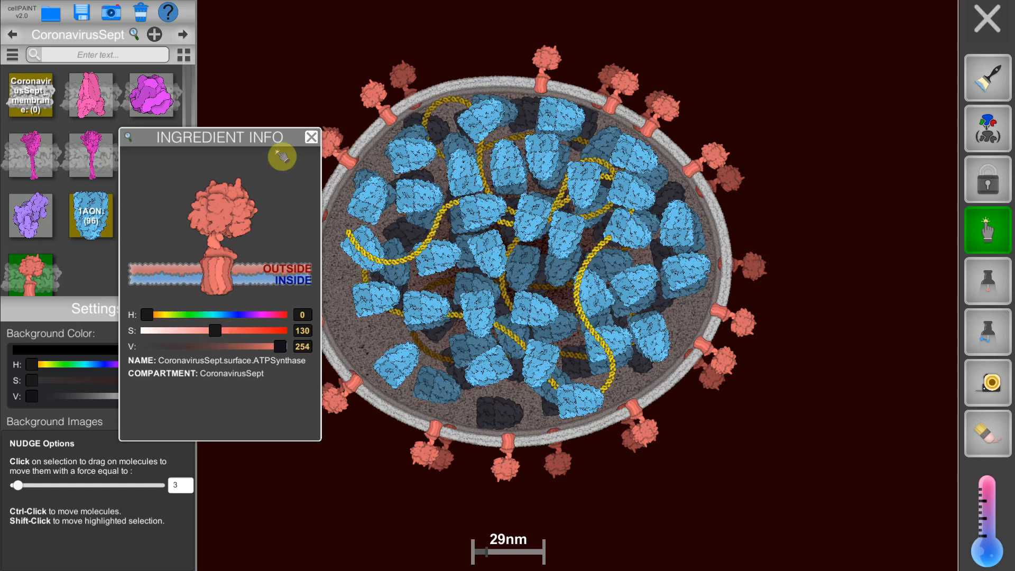
pyautogui.click(311, 137)
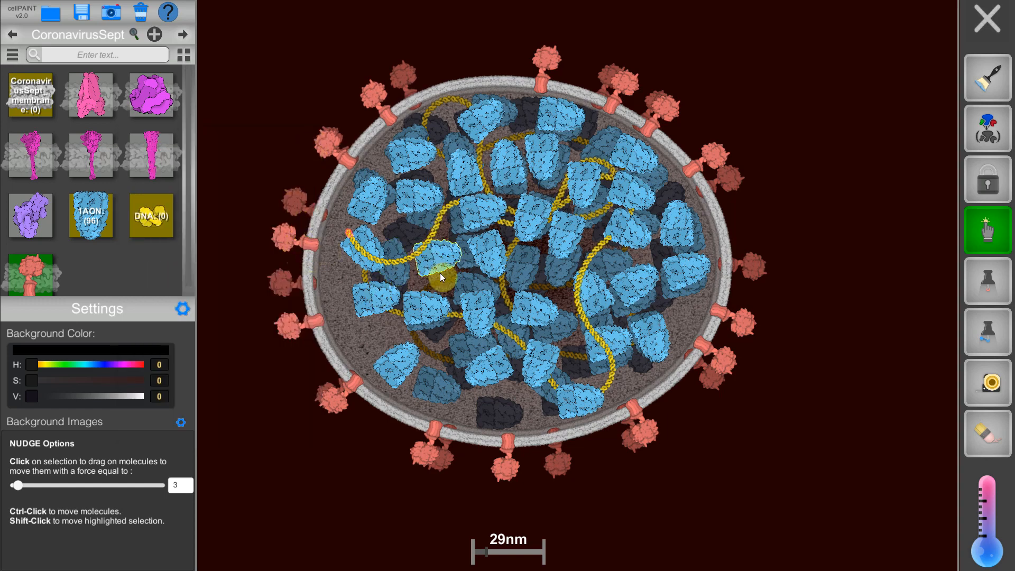
# - Raise the scene temperature briefly to set the molecules in the membrane moving, and lower it back to the minimum
pyautogui.scroll(1, 443, 271)
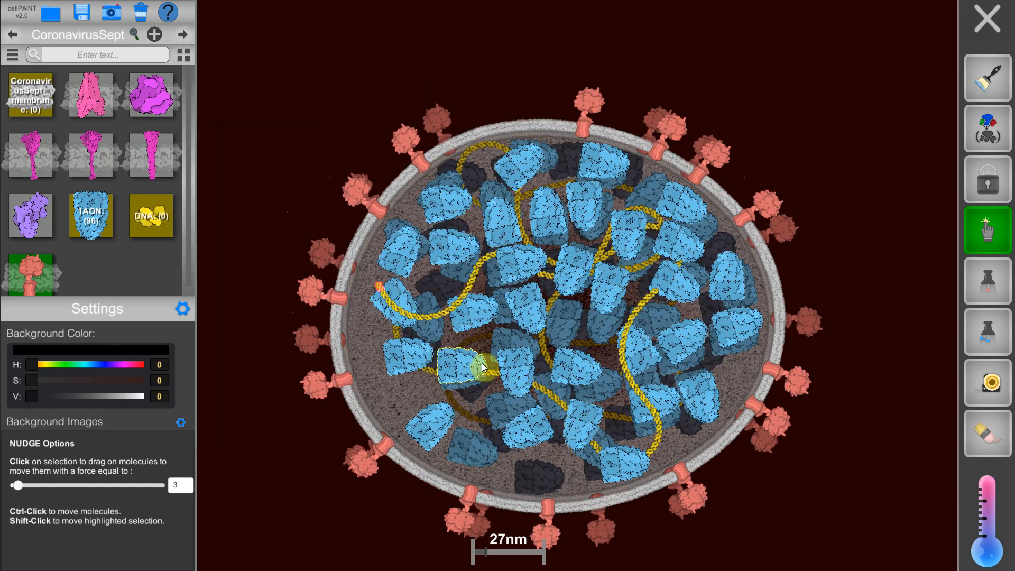
pyautogui.moveTo(515, 372); pyautogui.dragTo(471, 336)
pyautogui.scroll(1, 524, 353)
pyautogui.scroll(2, 598, 273)
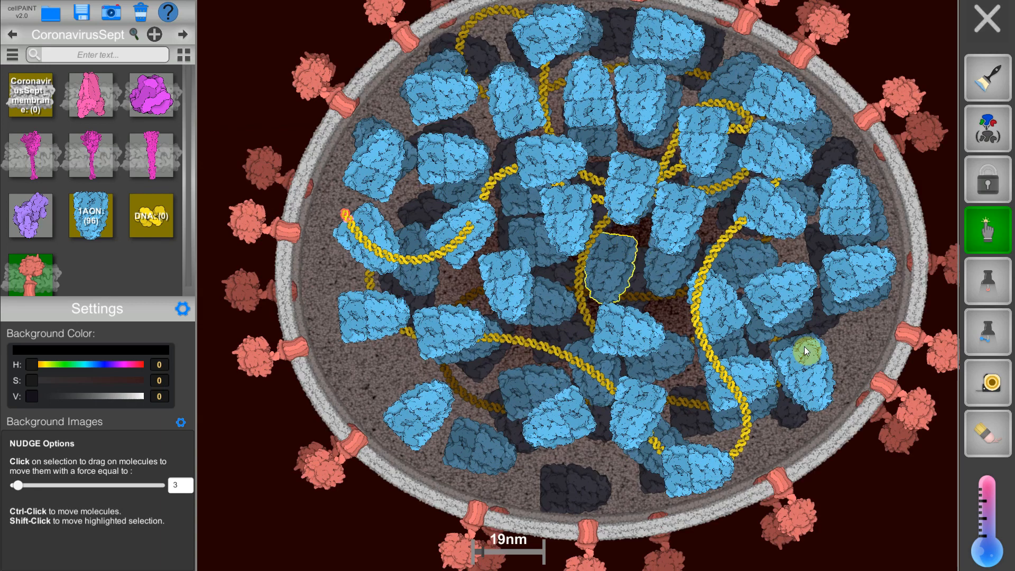
pyautogui.moveTo(979, 532)
pyautogui.mouseDown()
pyautogui.moveTo(987, 510)
pyautogui.moveTo(986, 522)
pyautogui.mouseUp()
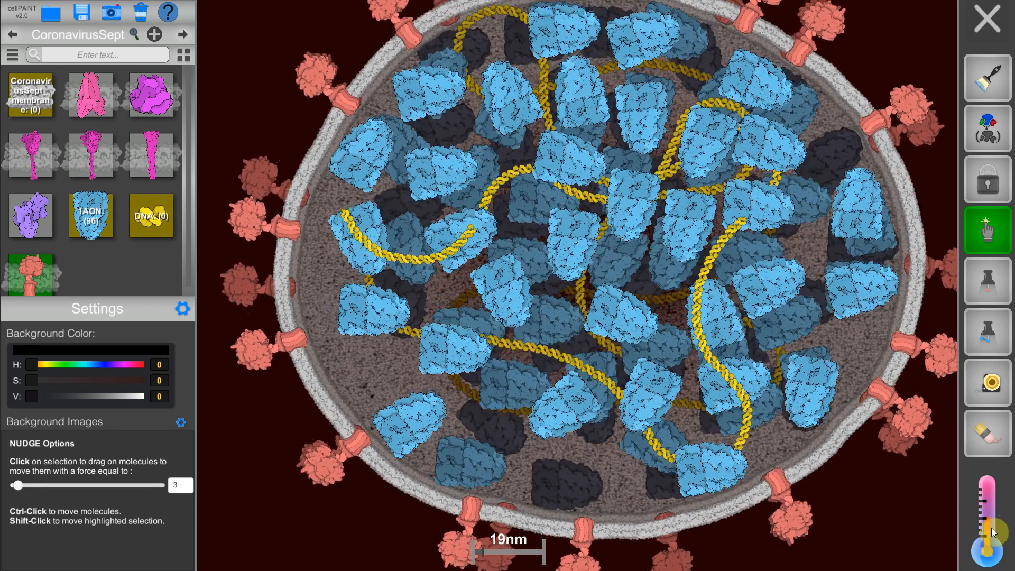
pyautogui.moveTo(987, 534); pyautogui.dragTo(990, 569)
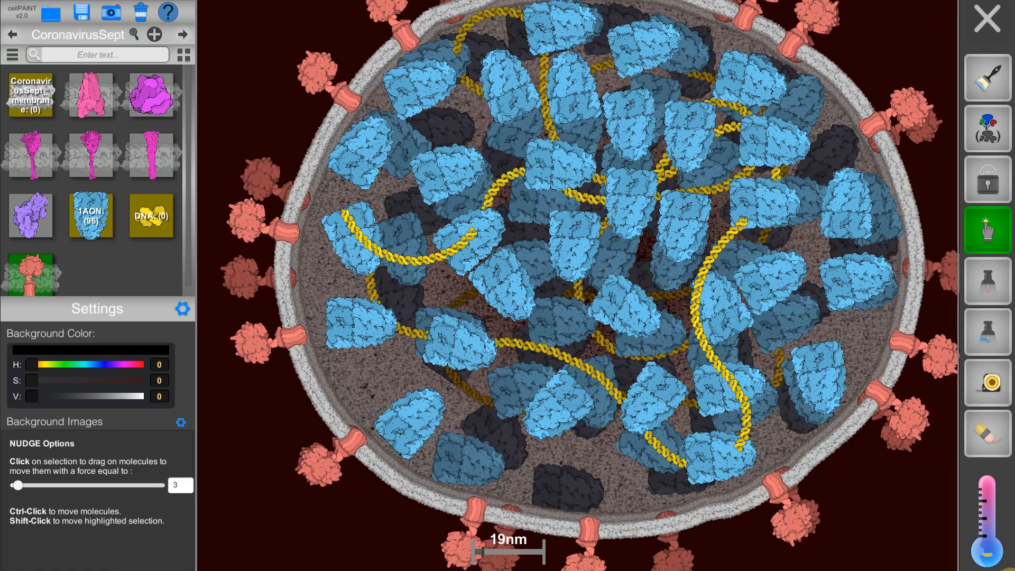